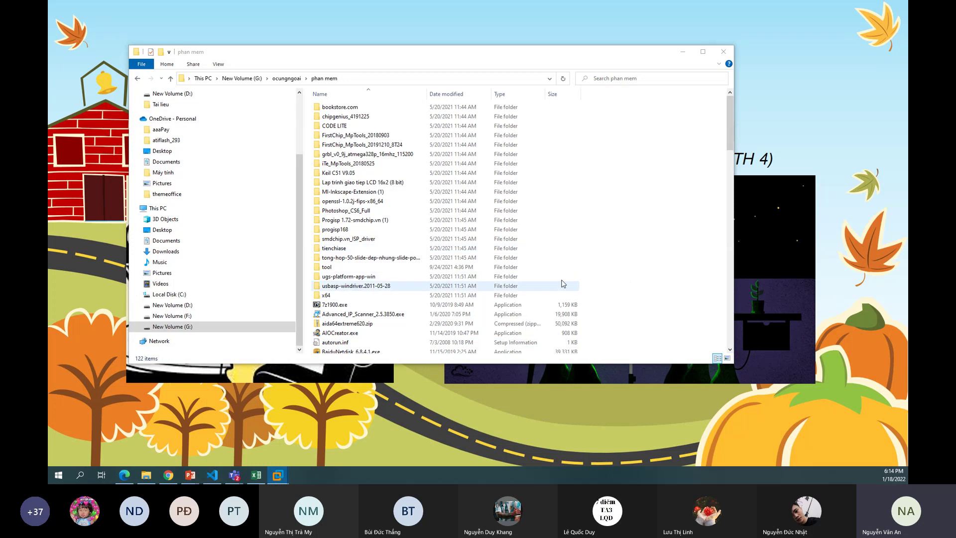
# Step: Select win32diskimager-1.0.0-install.exe in the phan mem folder and bring up the Start menu app list
pyautogui.click(578, 279)
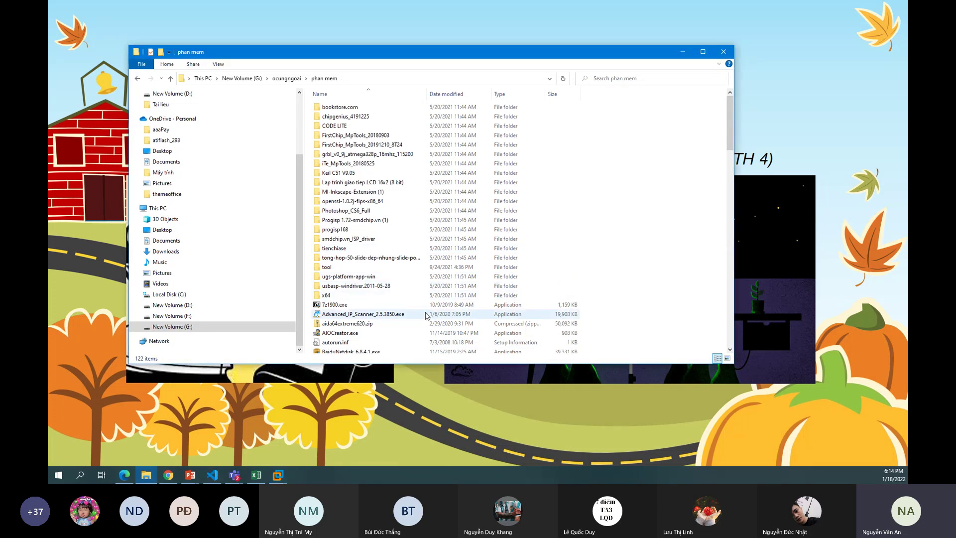
pyautogui.scroll(-20, 398, 309)
pyautogui.click(380, 302)
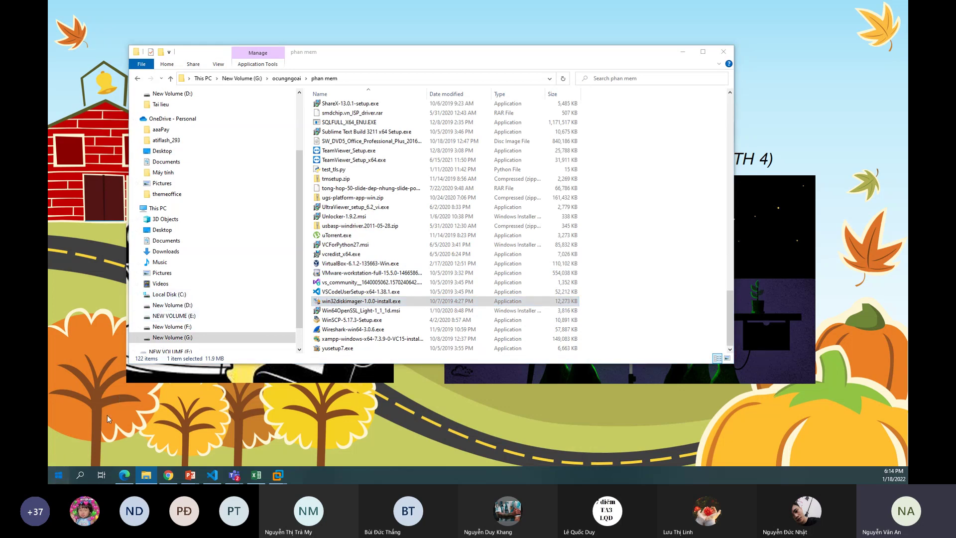
pyautogui.click(62, 481)
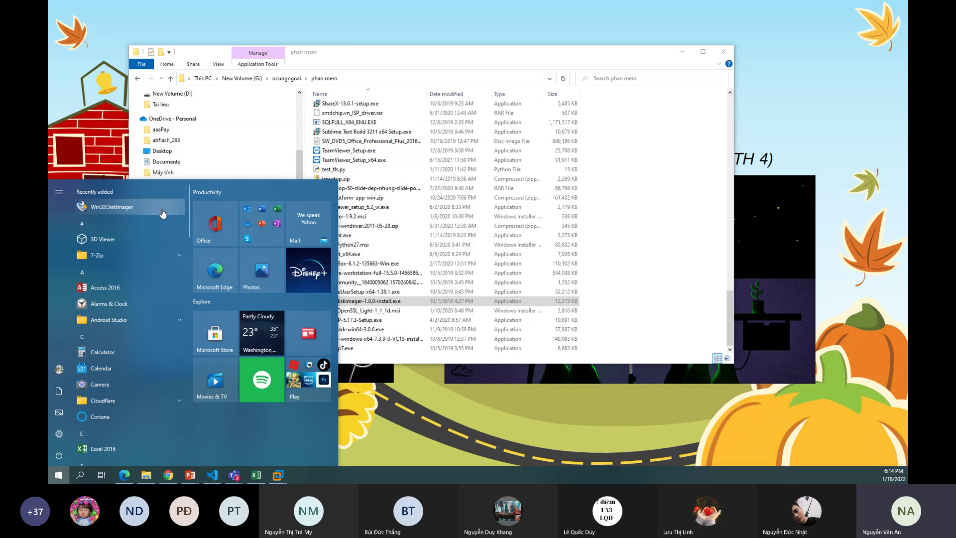
# Step: Launch Win32DiskImager and load D:\ubuntu.iso as the image file, showing all file types
pyautogui.click(203, 78)
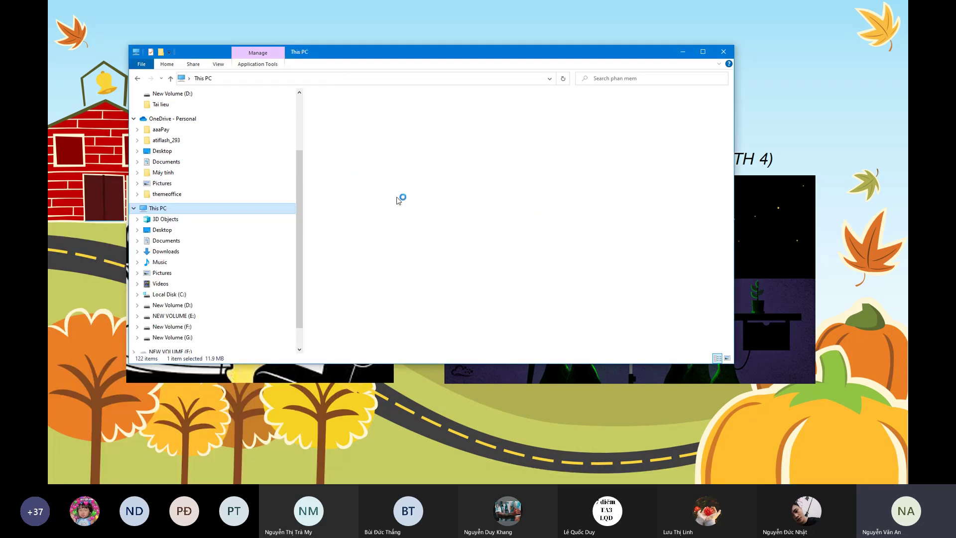
pyautogui.click(480, 276)
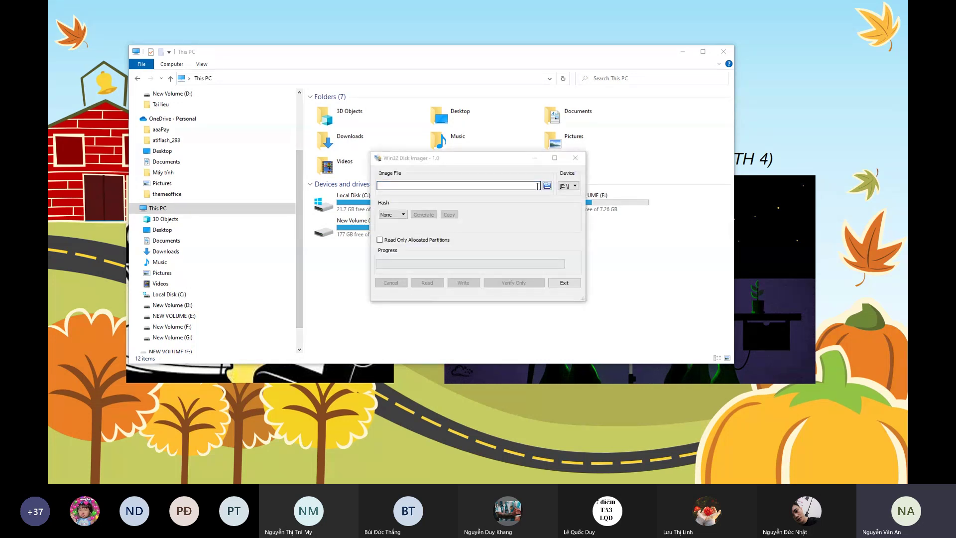
pyautogui.click(537, 187)
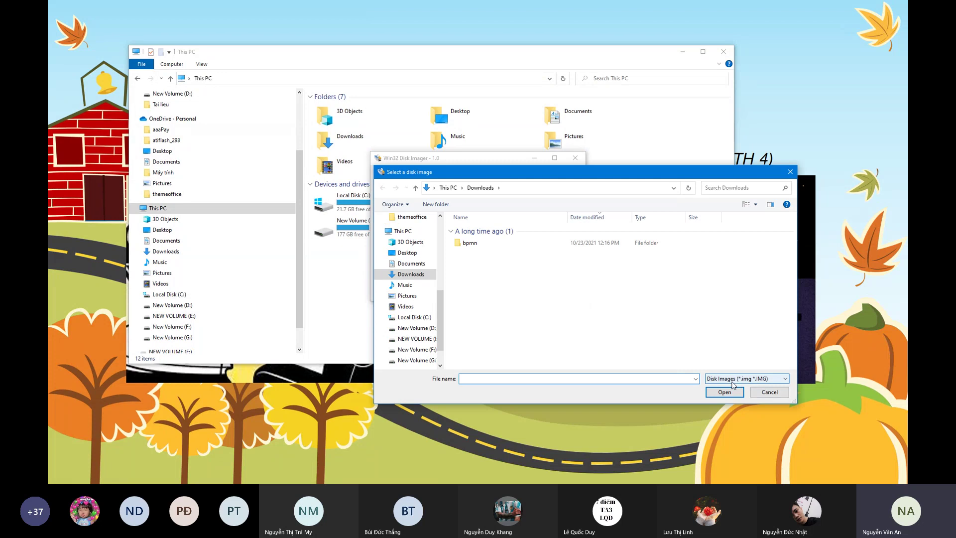
pyautogui.click(738, 380)
pyautogui.click(735, 395)
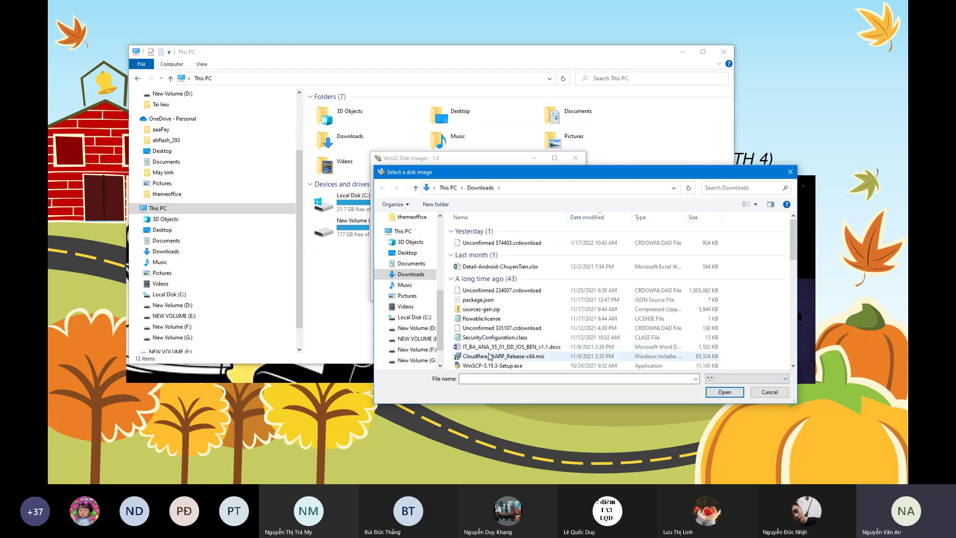
pyautogui.scroll(-5, 547, 308)
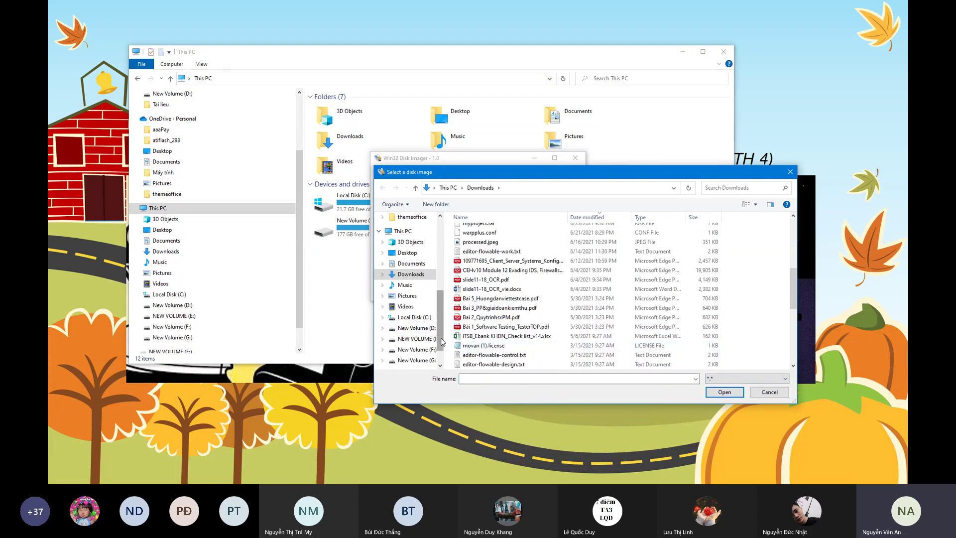
pyautogui.scroll(-1, 431, 328)
pyautogui.click(421, 314)
pyautogui.click(419, 303)
pyautogui.scroll(-3, 506, 322)
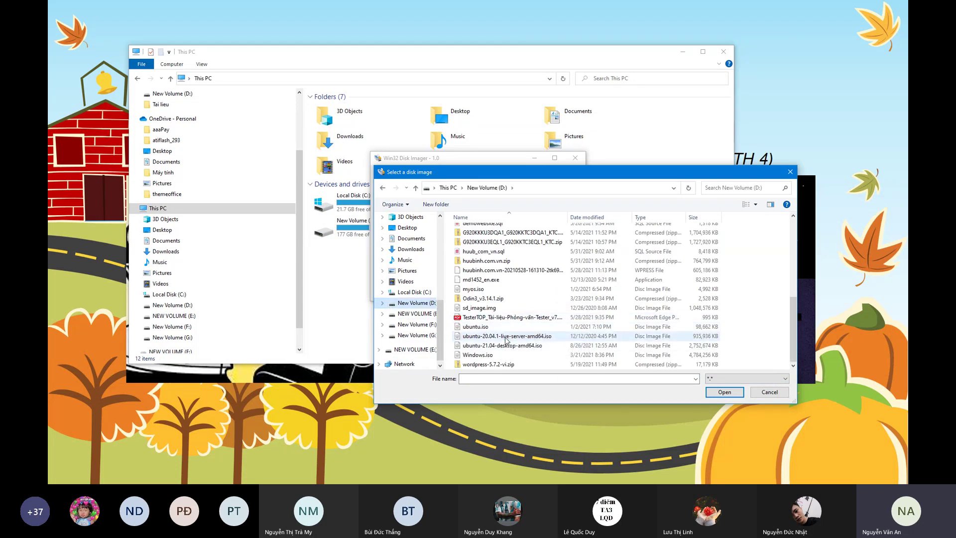
pyautogui.doubleClick(505, 326)
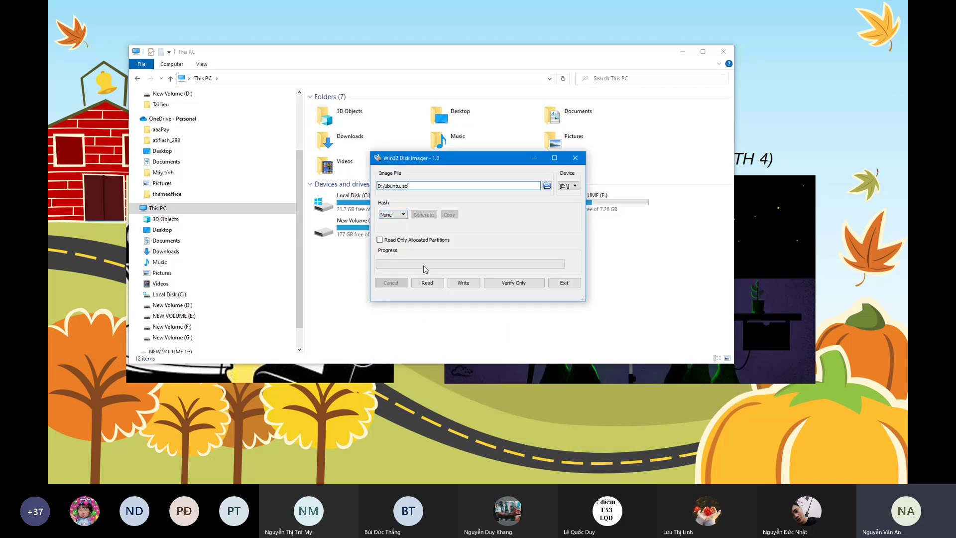
# Step: Keep E:\ as the target device, then exit Win32 Disk Imager without writing
pyautogui.click(568, 186)
pyautogui.click(568, 196)
pyautogui.scroll(-1, 252, 299)
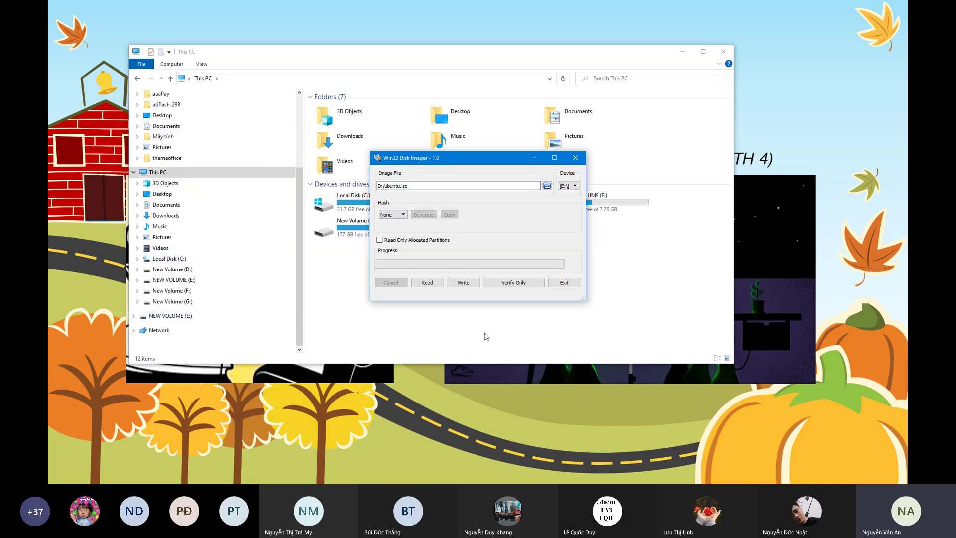
pyautogui.click(570, 285)
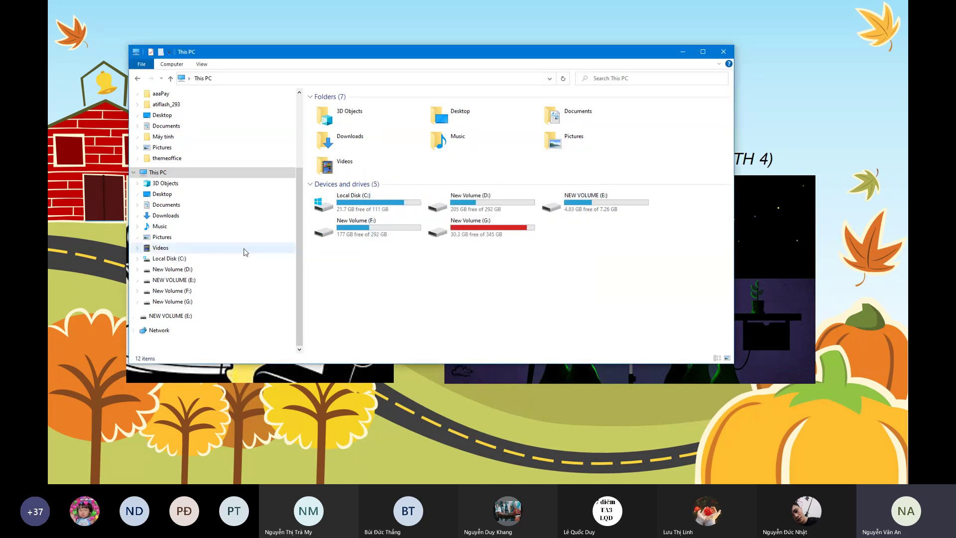
# Step: Navigate on New Volume (G:) into the phan mem folder
pyautogui.click(209, 299)
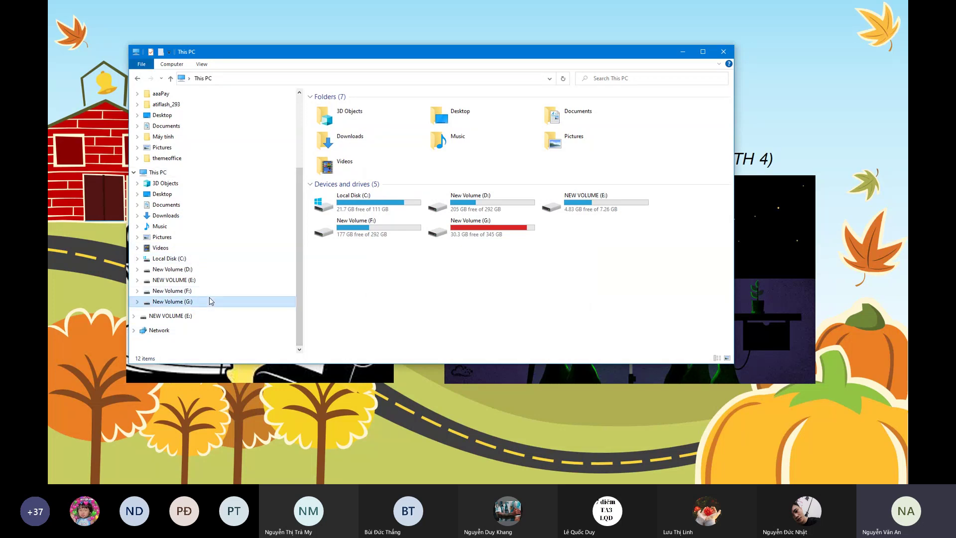
pyautogui.scroll(-3, 393, 283)
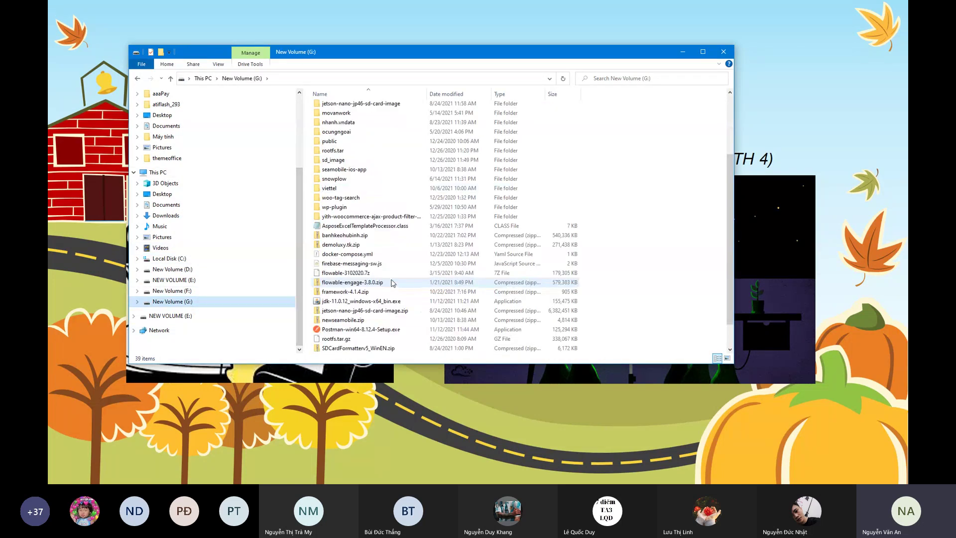
pyautogui.scroll(4, 384, 259)
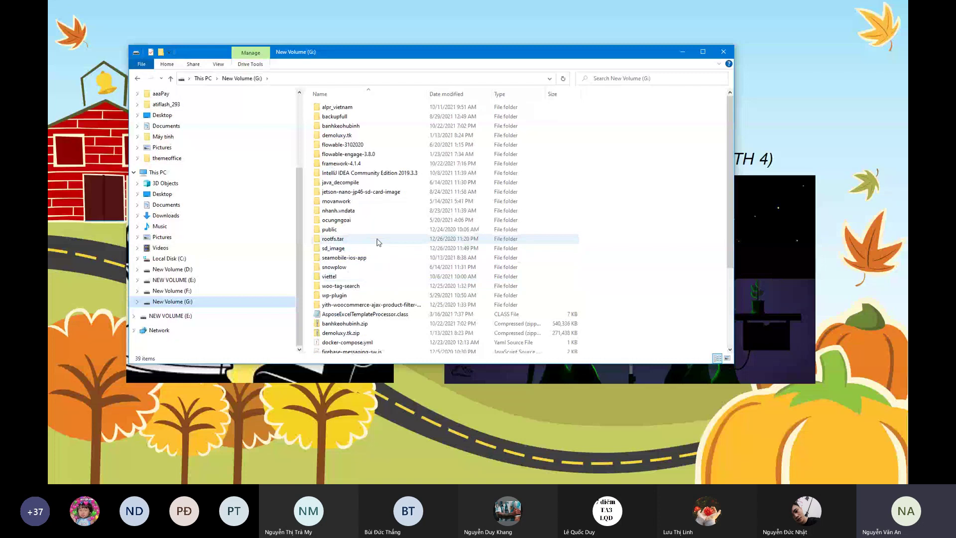
pyautogui.scroll(-3, 379, 253)
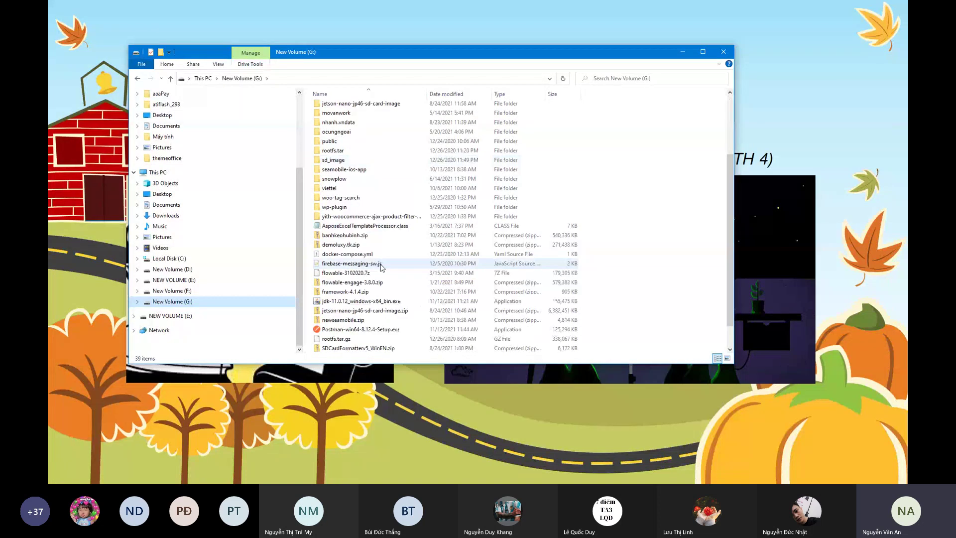
pyautogui.hotkey('alt', 'Left')
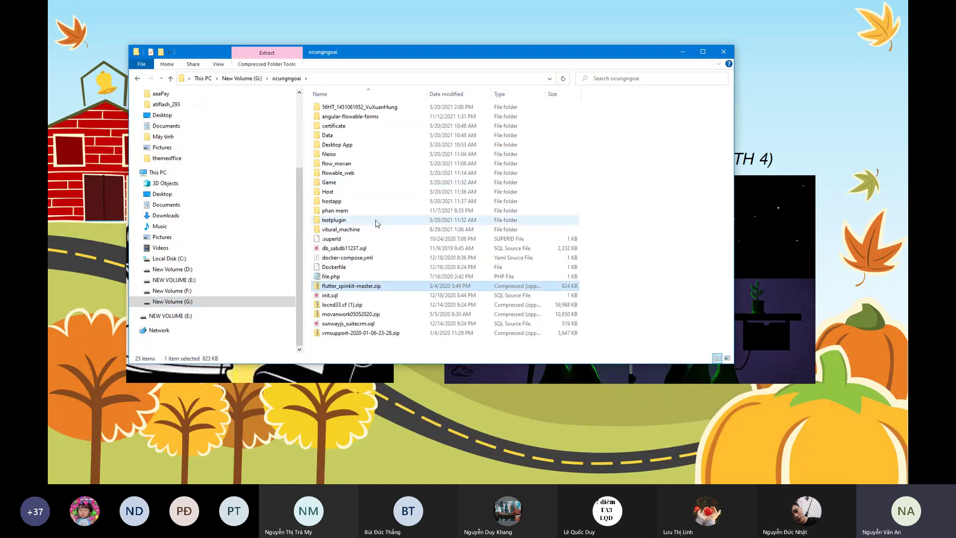
pyautogui.click(376, 222)
pyautogui.doubleClick(378, 211)
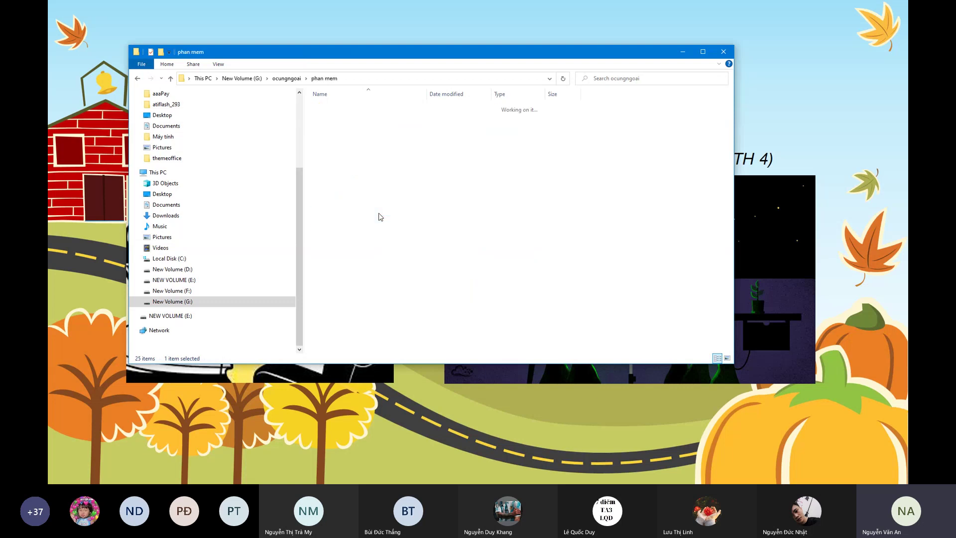
# Step: Select rufus-3.8.exe near the end of the list and launch it
pyautogui.click(442, 286)
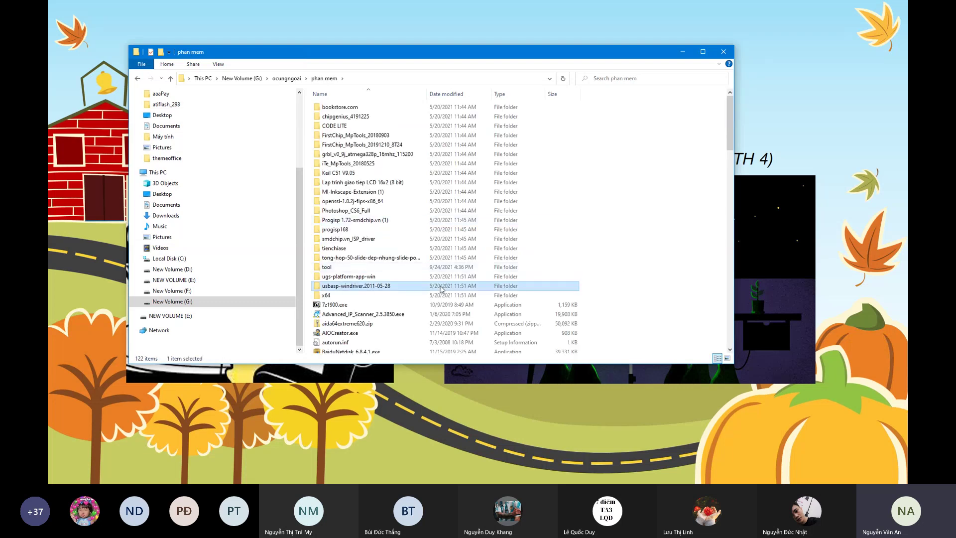
pyautogui.scroll(-20, 438, 291)
pyautogui.click(349, 133)
pyautogui.press('Up')
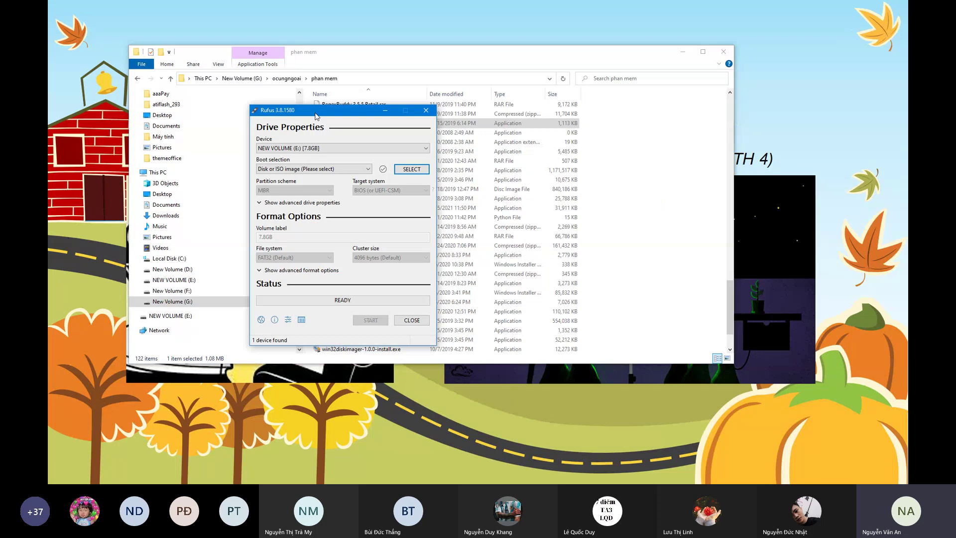
# Step: Move the Rufus window higher and load Windows.iso as the boot image
pyautogui.moveTo(314, 115); pyautogui.dragTo(446, 75)
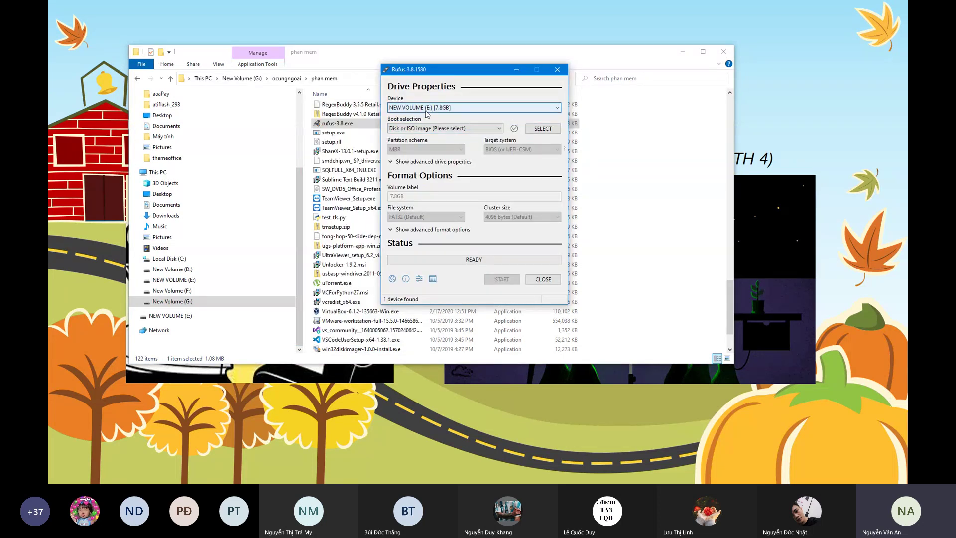
pyautogui.click(534, 129)
pyautogui.scroll(-4, 511, 248)
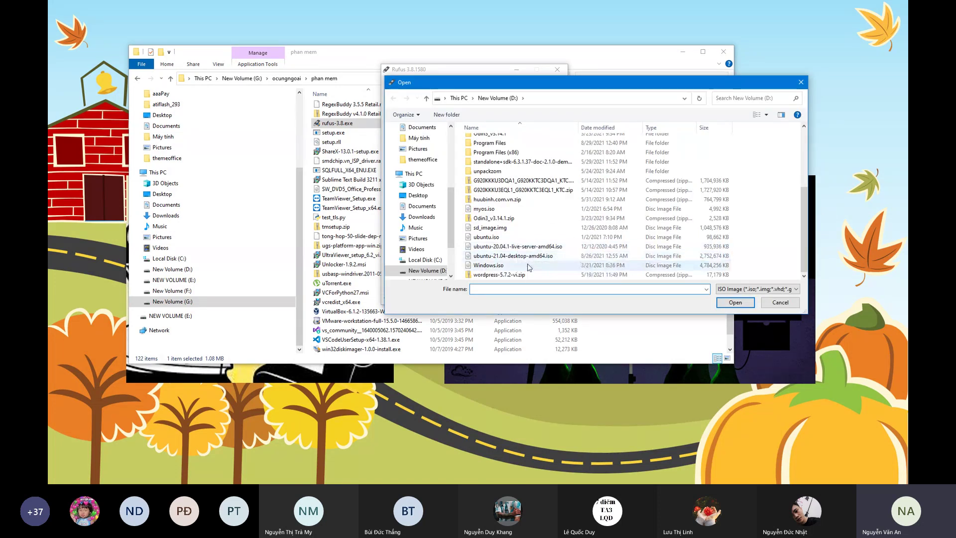
pyautogui.doubleClick(493, 242)
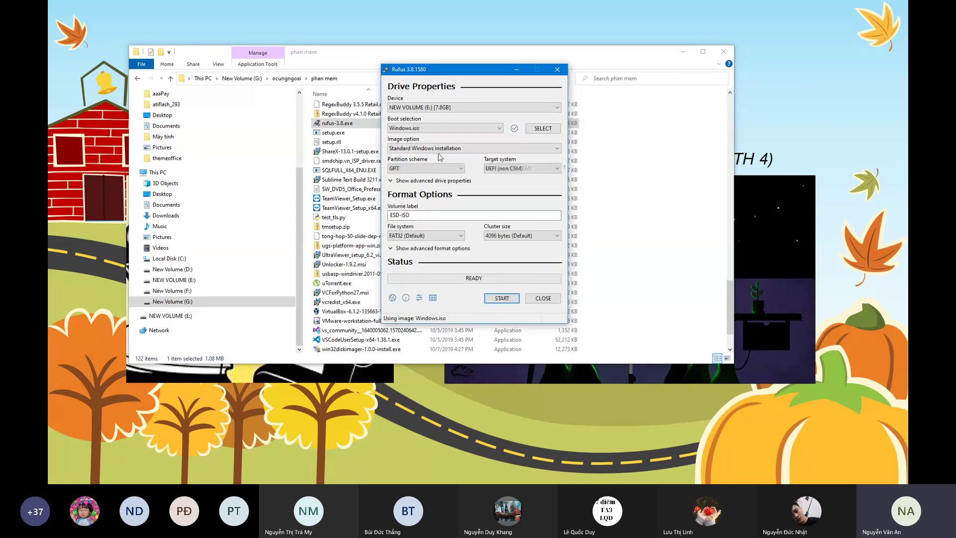
# Step: Set the partition scheme to GPT
pyautogui.click(433, 169)
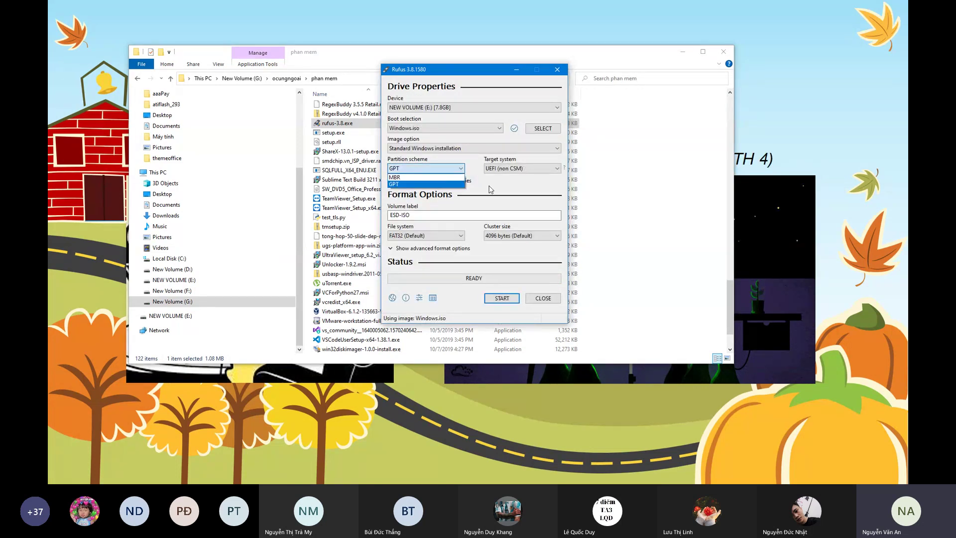
pyautogui.click(490, 189)
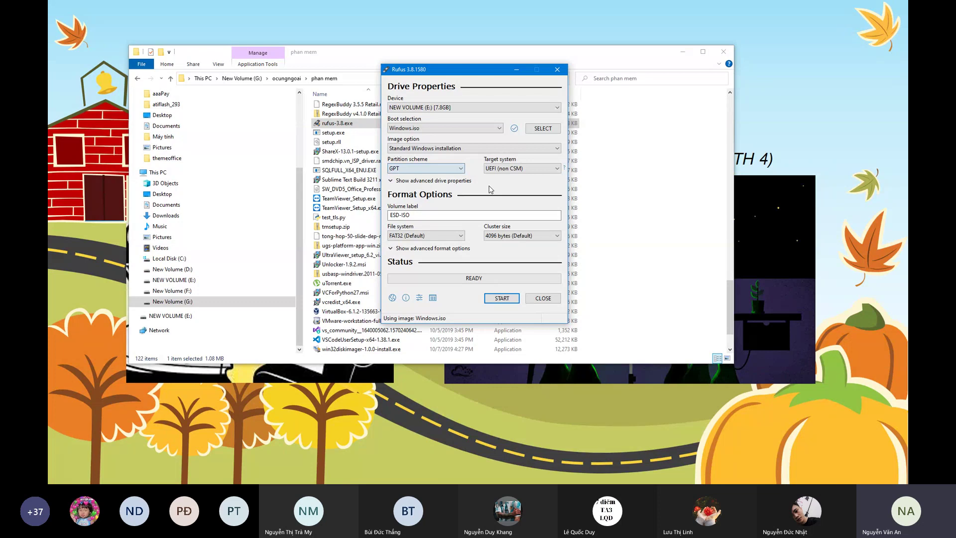
pyautogui.click(451, 168)
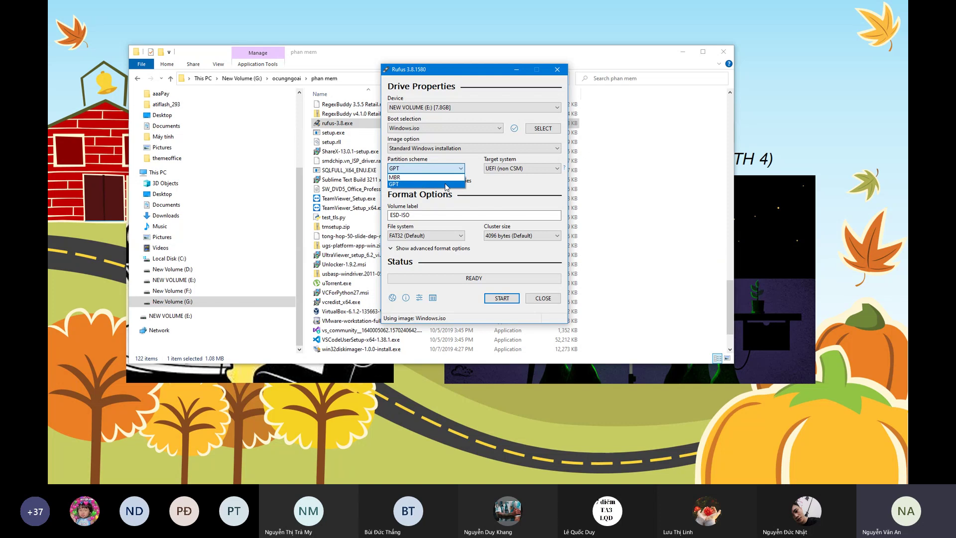
pyautogui.click(447, 185)
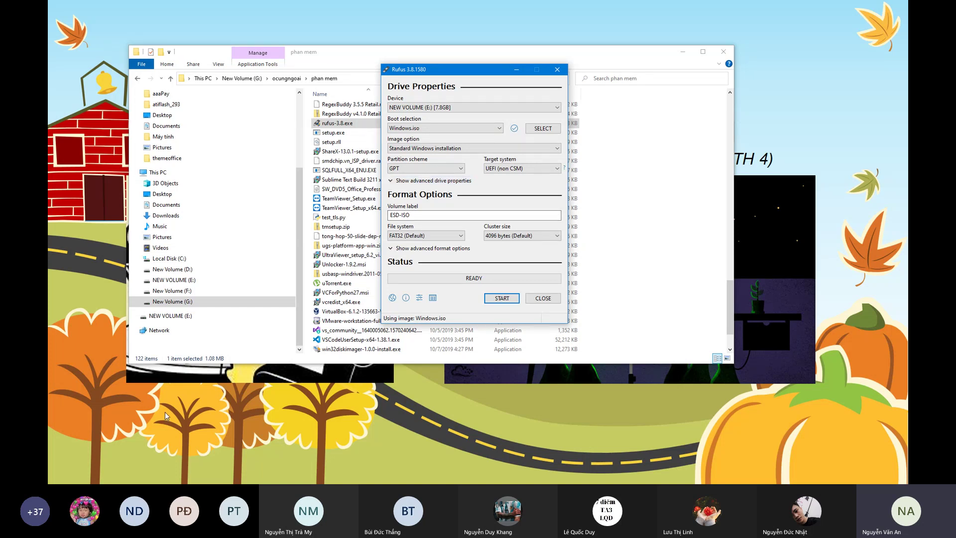
pyautogui.press('super+x')
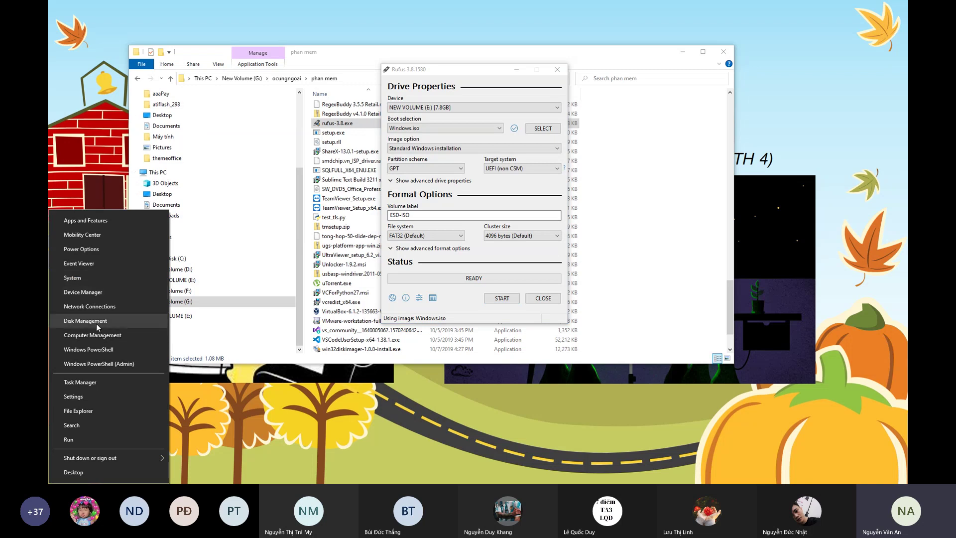
pyautogui.click(96, 324)
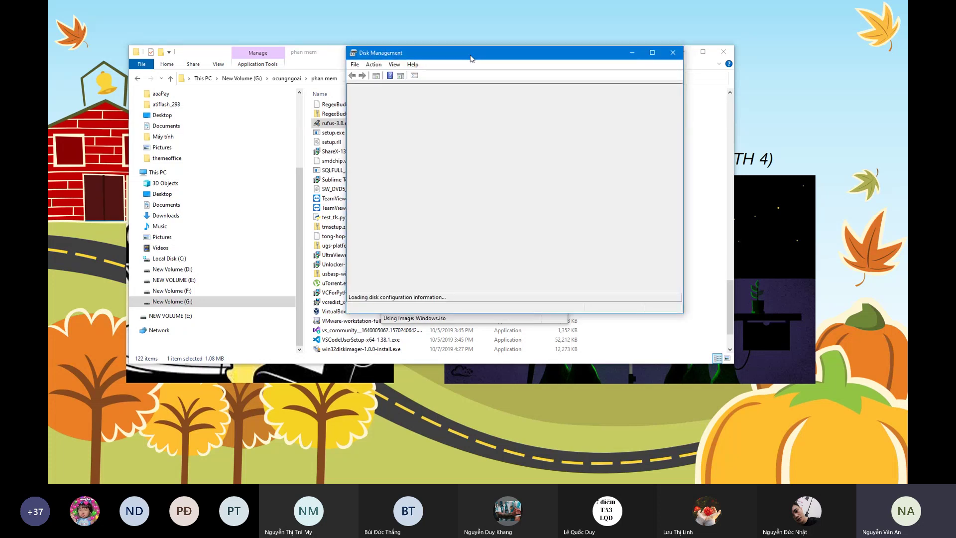
pyautogui.click(426, 267)
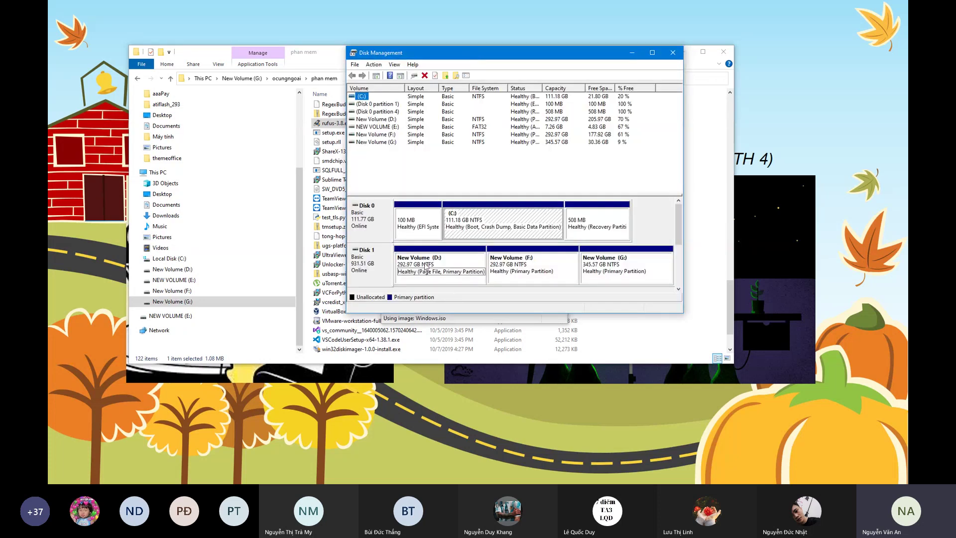
pyautogui.rightClick(380, 218)
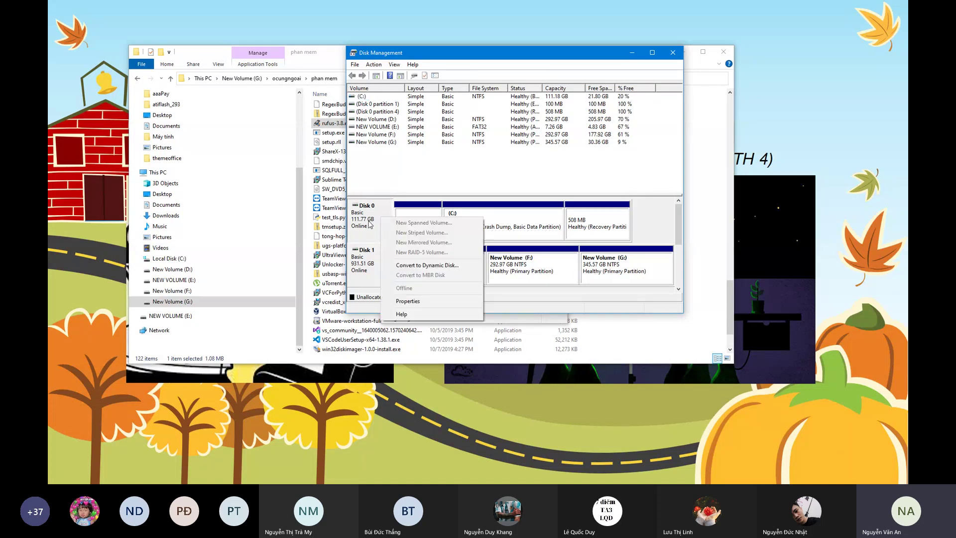
pyautogui.click(648, 224)
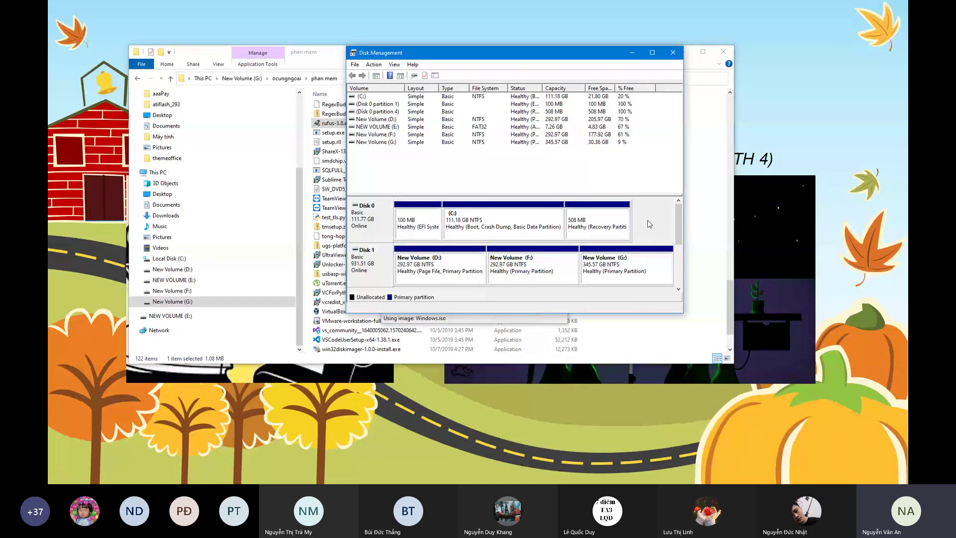
pyautogui.rightClick(467, 222)
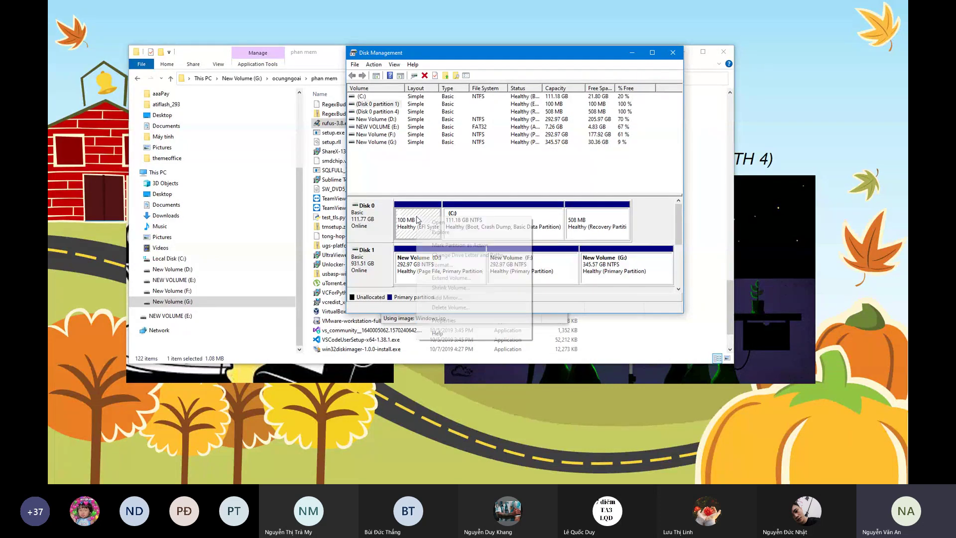
pyautogui.click(378, 250)
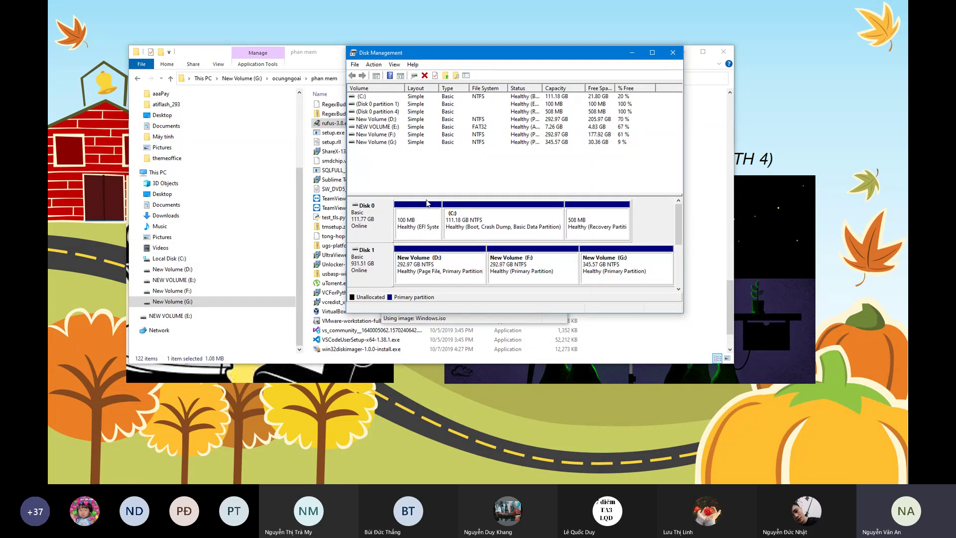
pyautogui.click(671, 53)
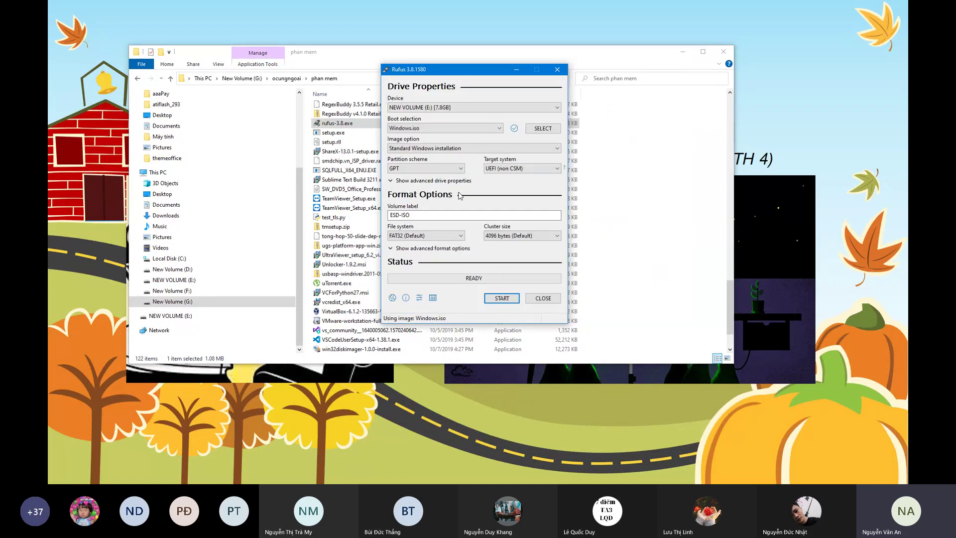
# Step: Confirm the UEFI (non CSM) target system, then close Rufus and the phan mem folder window
pyautogui.click(503, 168)
pyautogui.click(553, 74)
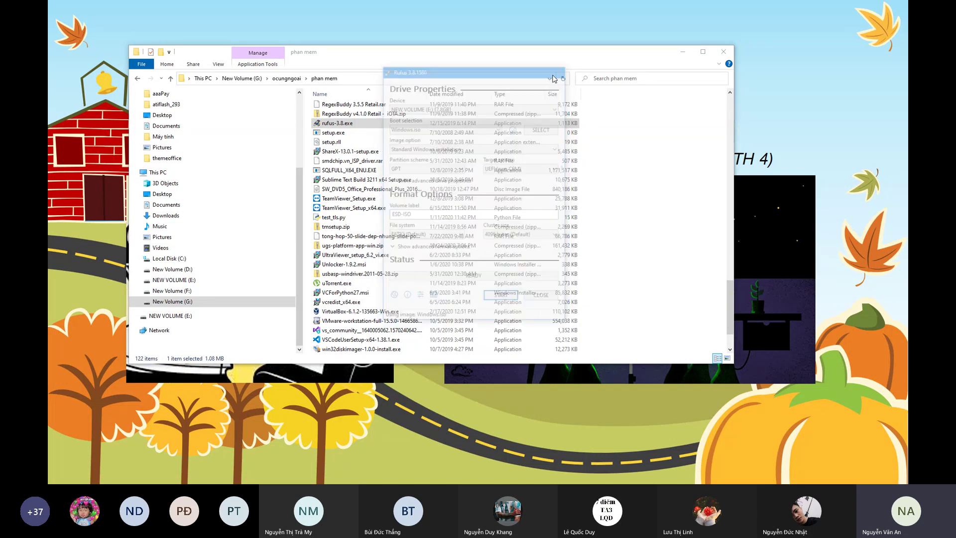
pyautogui.click(722, 52)
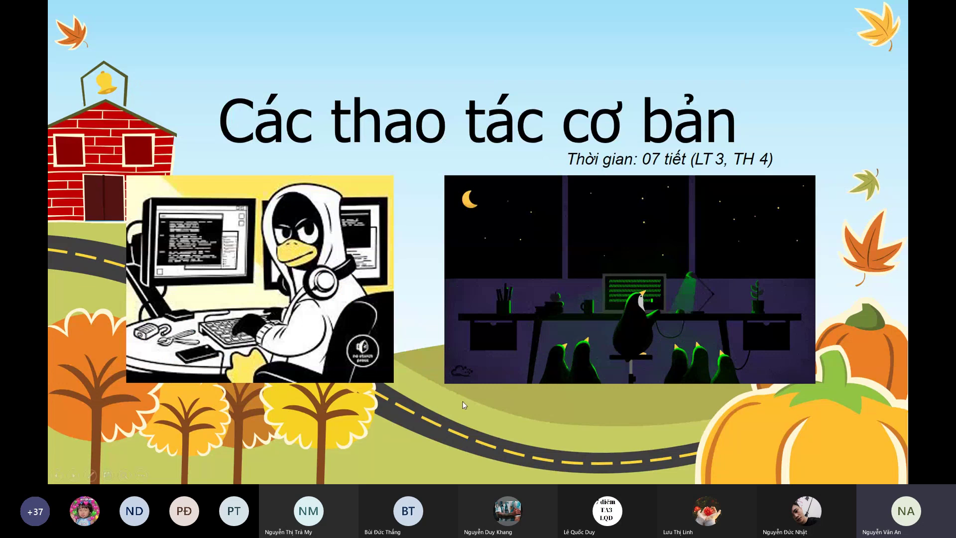
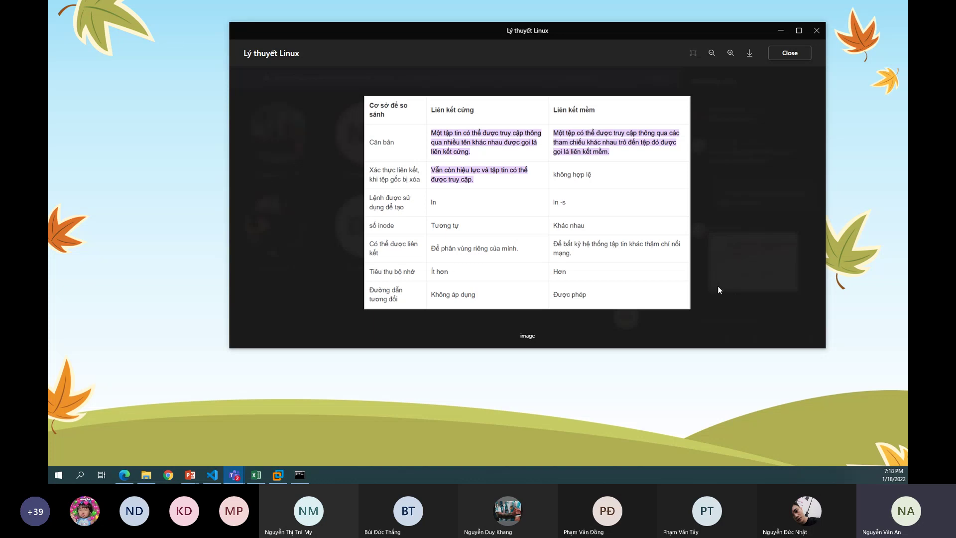
# Step: Close the enlarged comparison image and click the desktop to leave the Teams meeting window
pyautogui.click(719, 288)
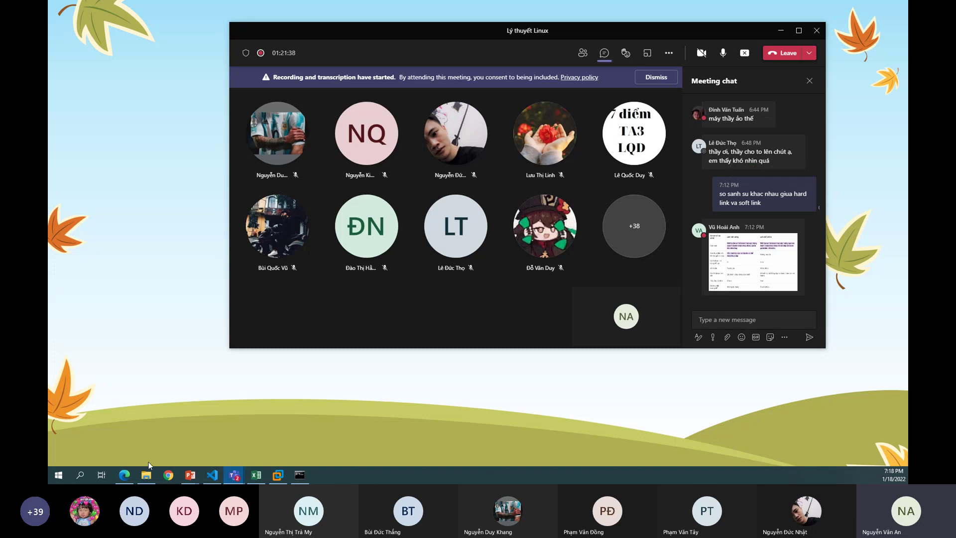
pyautogui.click(68, 461)
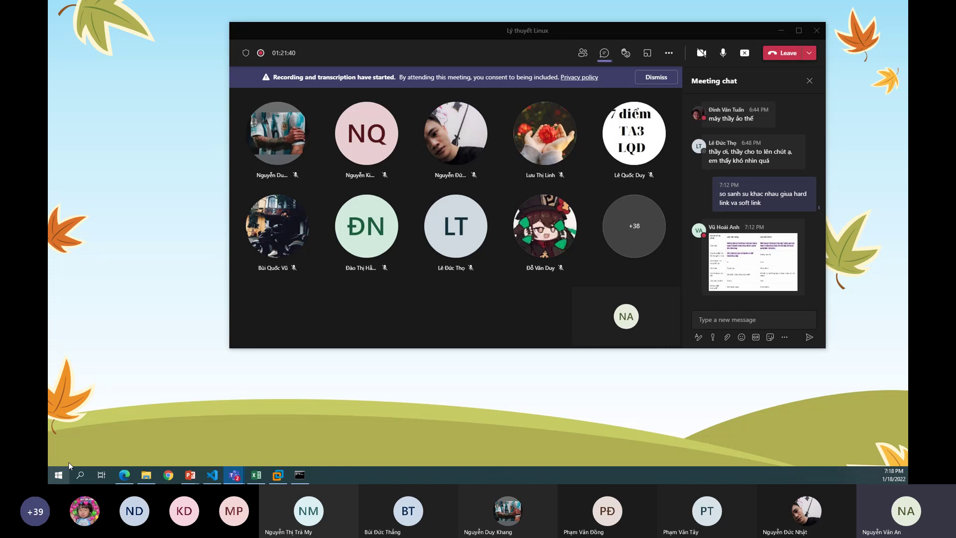
# Step: Launch Notepad from Start search, move it beside the meeting, and zoom in
pyautogui.click(65, 482)
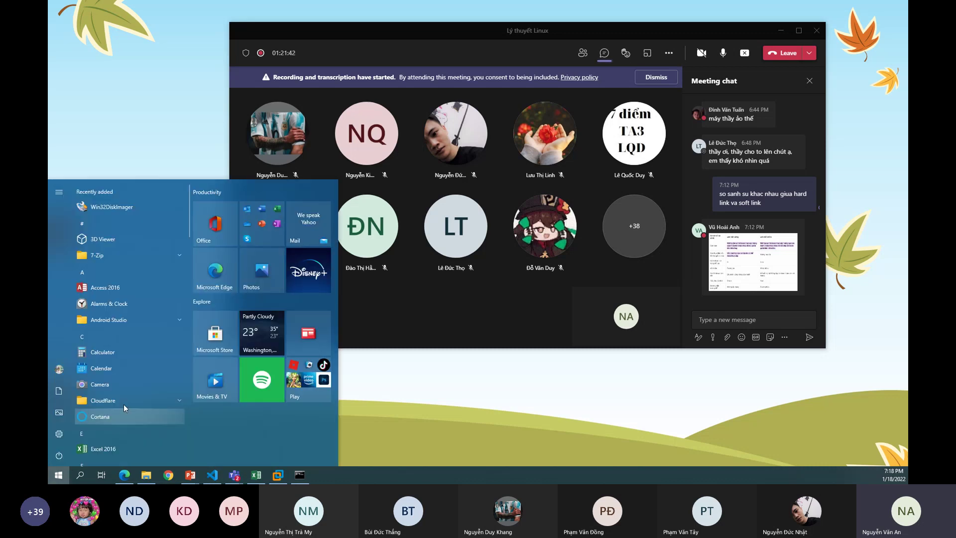
pyautogui.click(136, 372)
pyautogui.write('note')
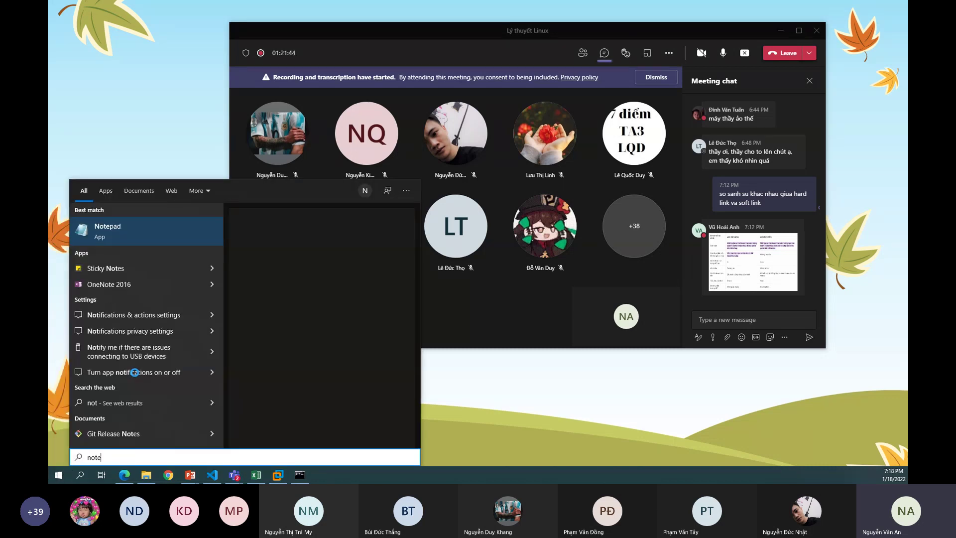
pyautogui.press('Return')
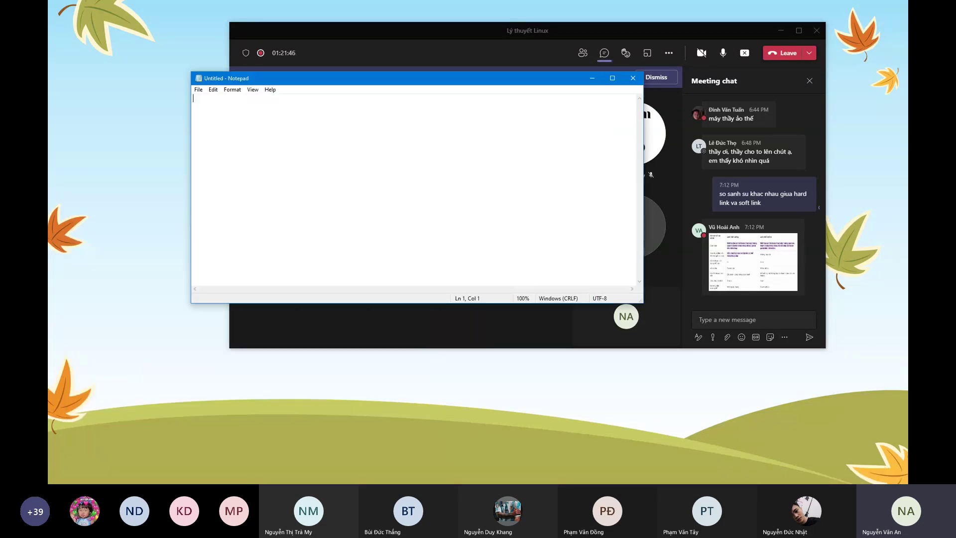
pyautogui.moveTo(344, 85); pyautogui.dragTo(317, 197)
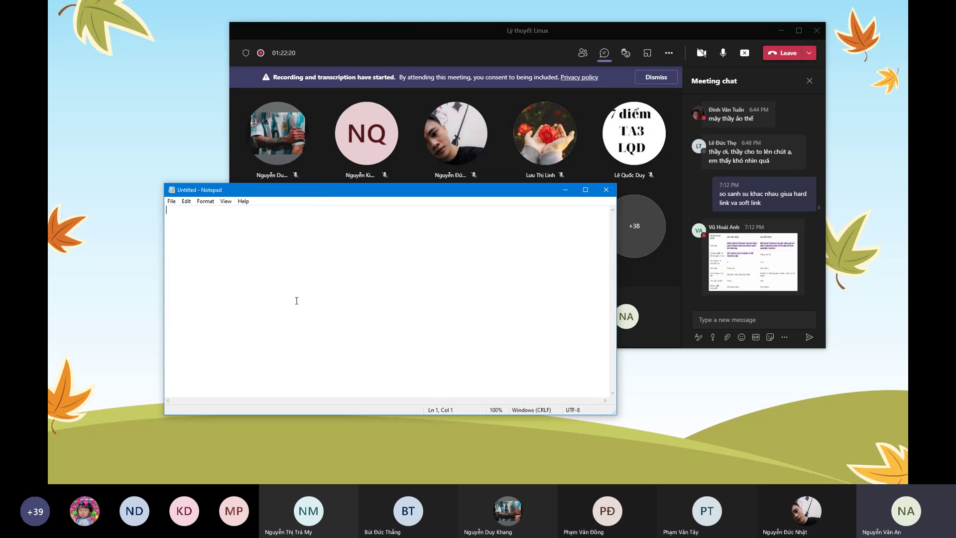
pyautogui.scroll(10, 297, 294)
# Step: Write the notes 'tạo thư mục Baitap trong thư mục /root' and 'tạo file bài', then minimize Notepad
pyautogui.write('taoj')
pyautogui.press('BackSpace')
pyautogui.press('BackSpace')
pyautogui.press('BackSpace')
pyautogui.press('BackSpace')
pyautogui.write('tao thư m')
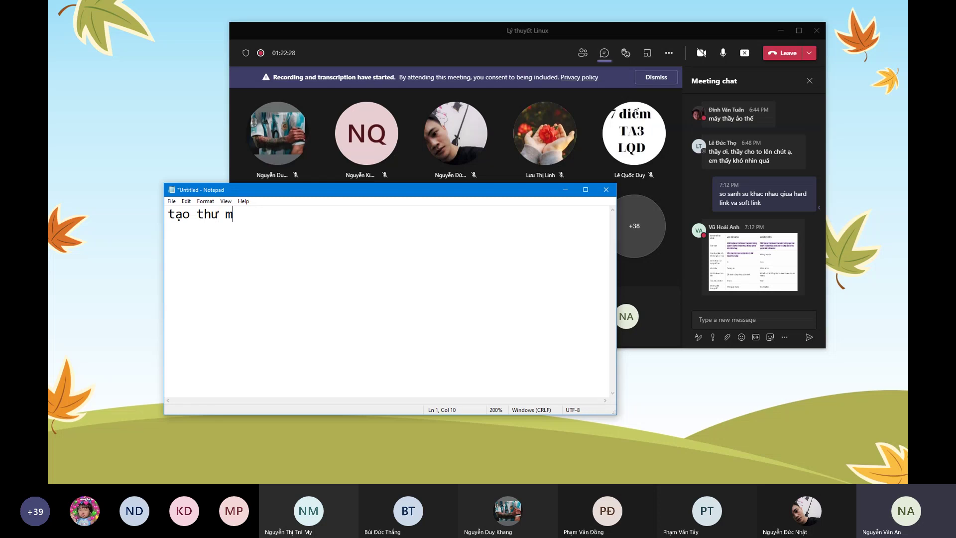
pyautogui.write('ục Baitap tro')
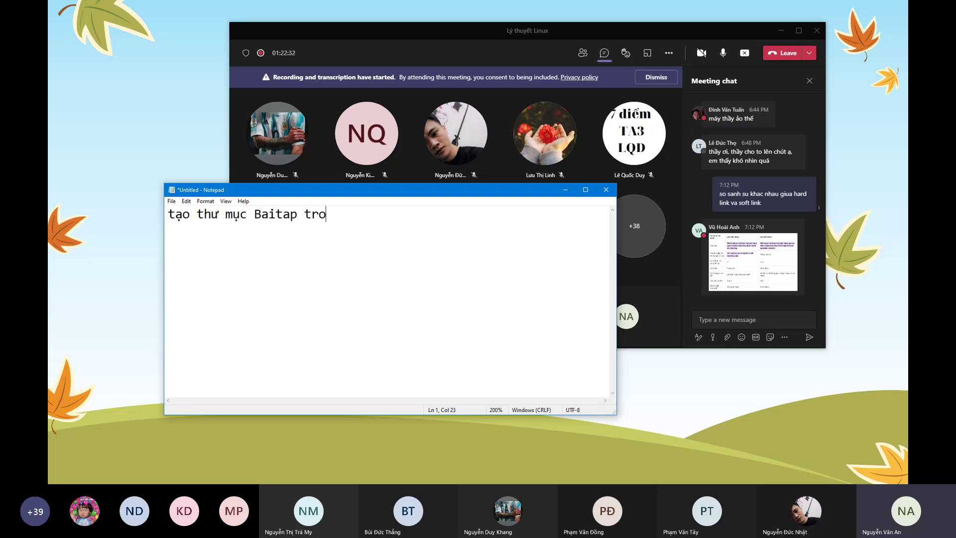
pyautogui.write('ng thư m')
pyautogui.write('ục /r')
pyautogui.write('oot')
pyautogui.press('Return')
pyautogui.write('t')
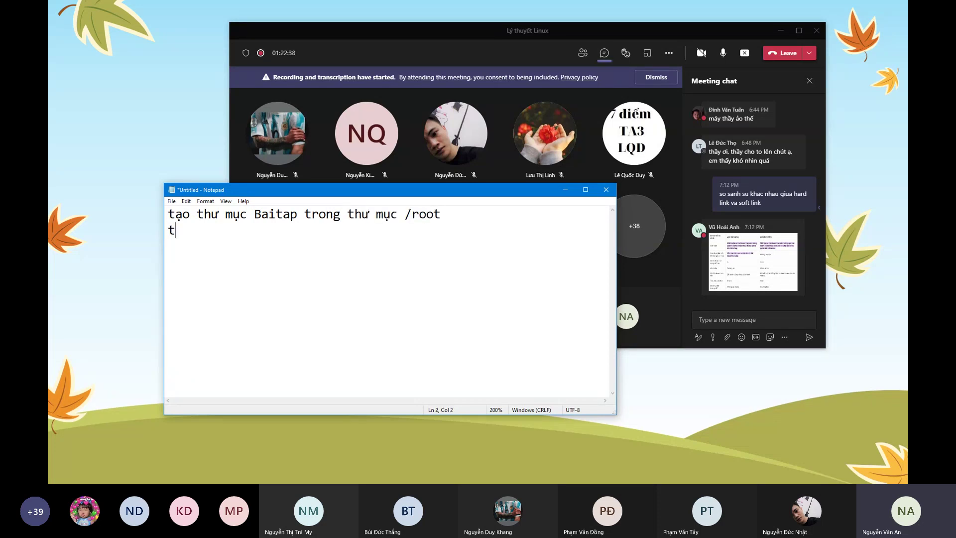
pyautogui.write('ạo file bài')
pyautogui.click(565, 189)
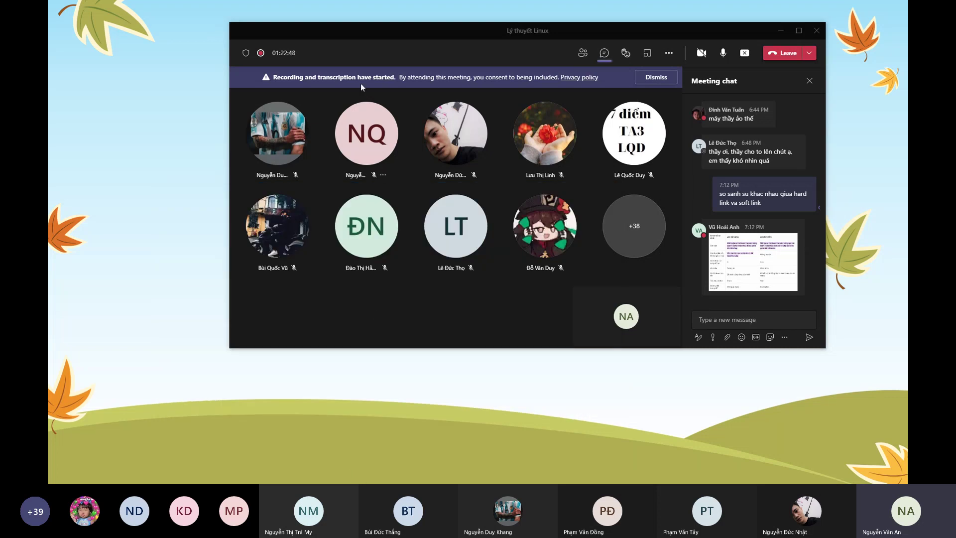
# Step: Minimize Teams and switch through the Q & A slideshow to the demoat16 VMware window
pyautogui.hotkey('alt', 'Tab')
pyautogui.click(781, 31)
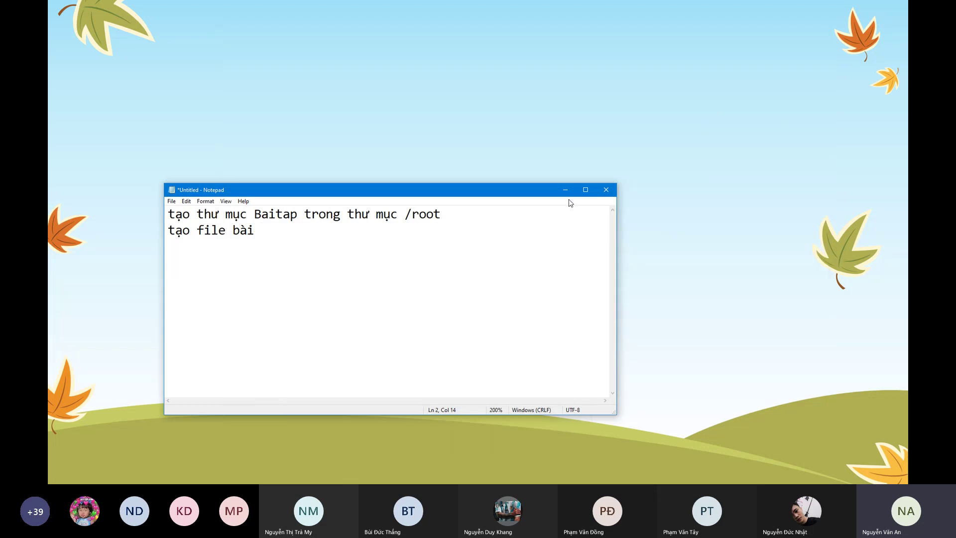
pyautogui.hotkey('alt', 'Tab')
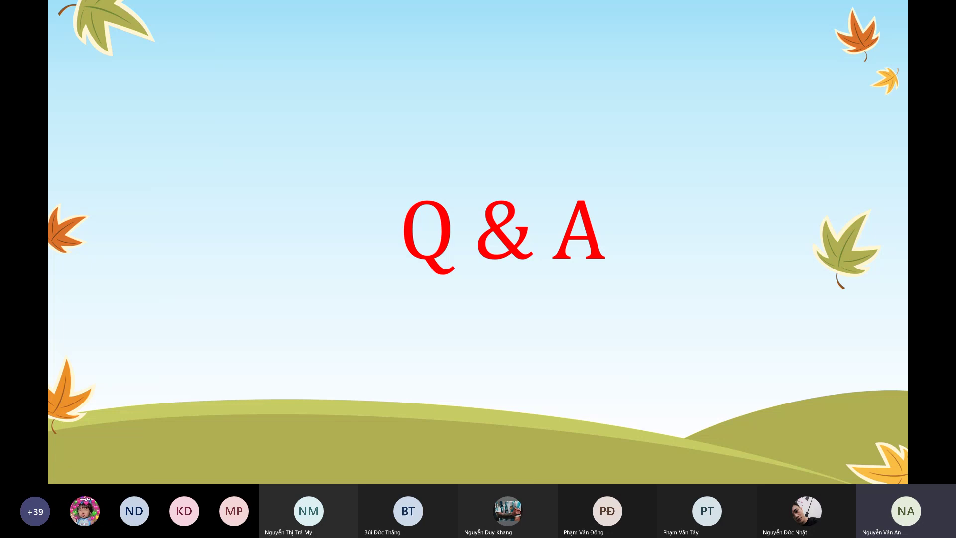
pyautogui.hotkey('alt', 'Tab')
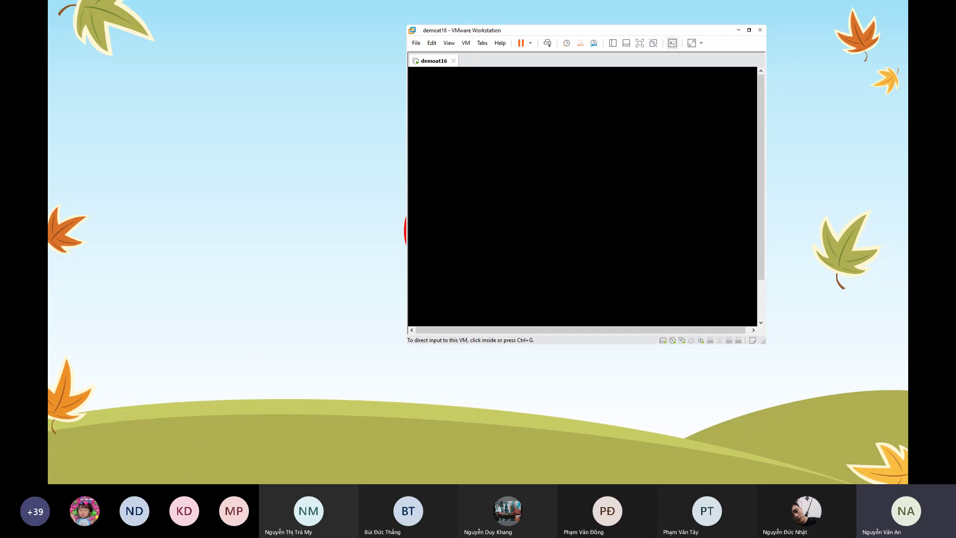
# Step: Bring the terminal forward and stretch its window to full height
pyautogui.hotkey('alt', 'Tab')
pyautogui.click(610, 217)
pyautogui.moveTo(599, 89); pyautogui.dragTo(570, 29)
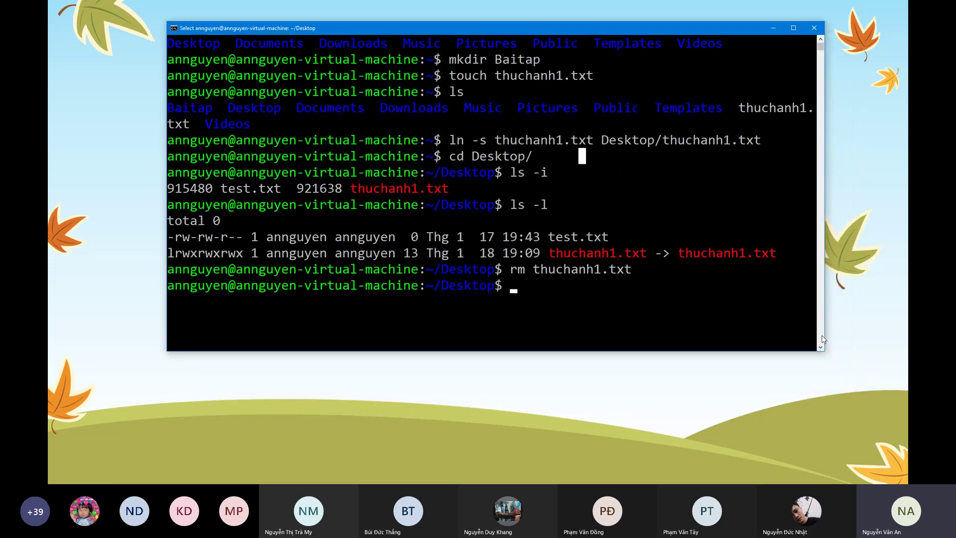
pyautogui.moveTo(814, 354); pyautogui.dragTo(815, 481)
pyautogui.click(537, 329)
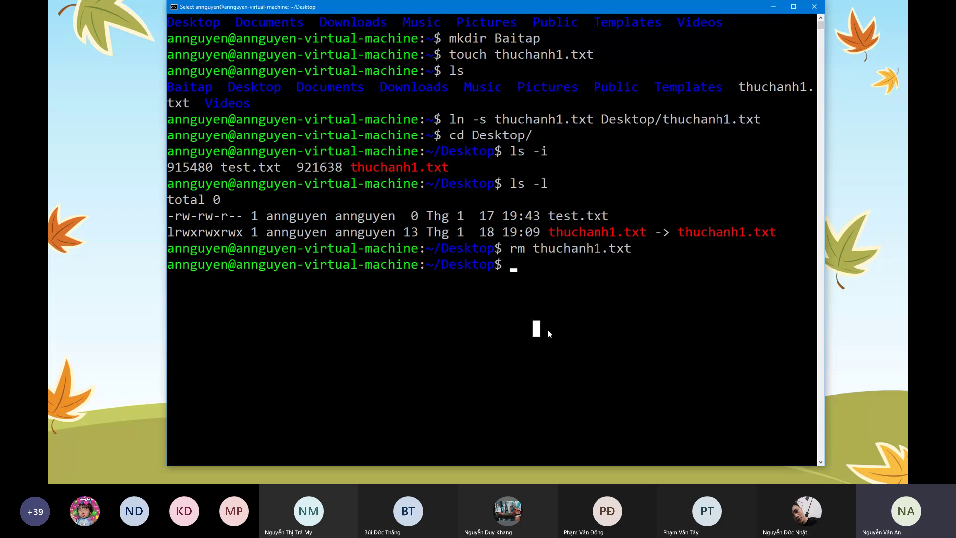
# Step: Run 'vi thuchanh1.txt' to open a new file in vi
pyautogui.write('vi')
pyautogui.press('BackSpace')
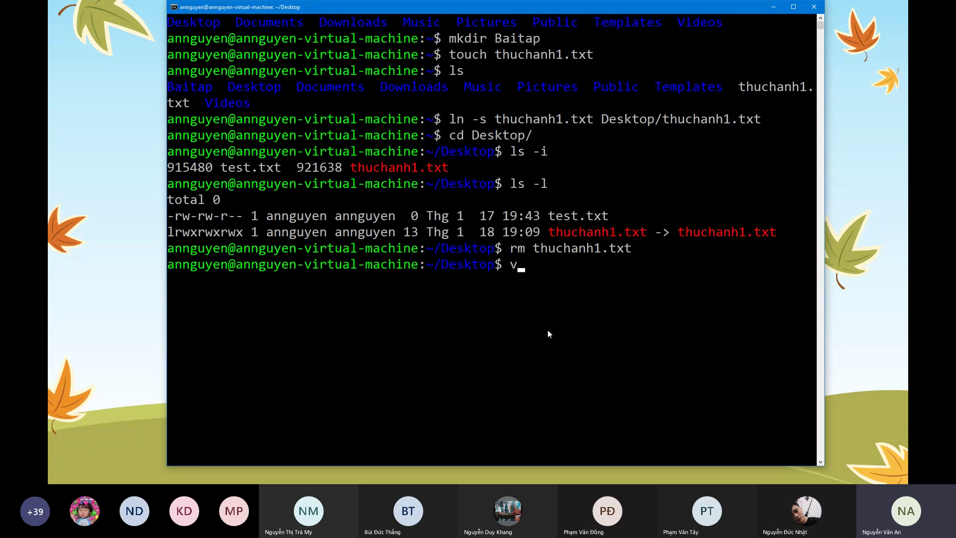
pyautogui.write('i')
pyautogui.write('thuchanh1.txt')
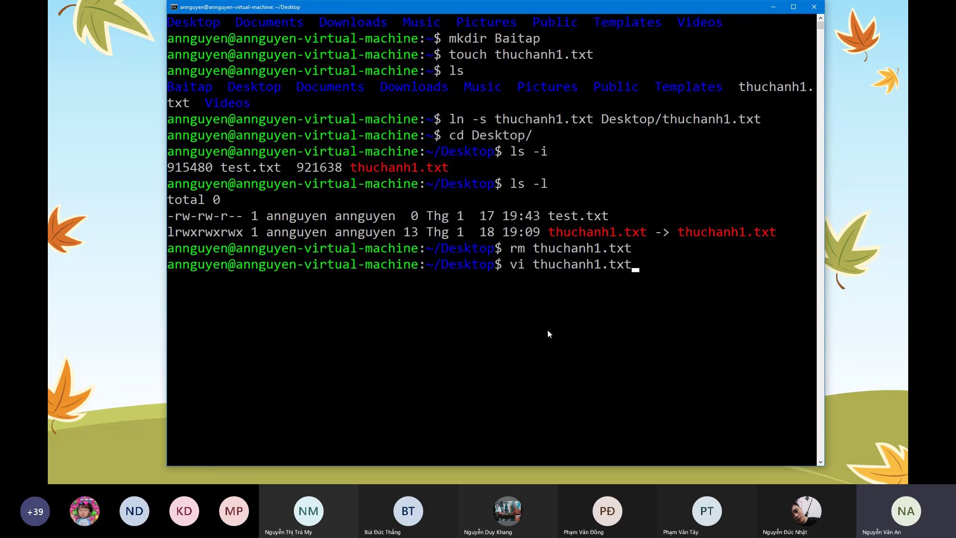
pyautogui.press('Return')
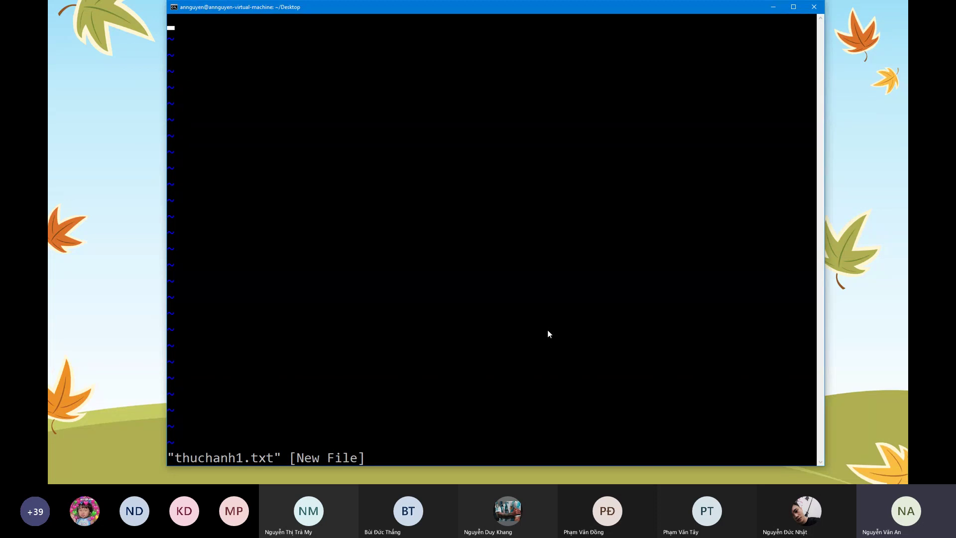
# Step: Type the test text 'ádfias' in vi and return to command mode
pyautogui.click(548, 330)
pyautogui.write('i')
pyautogui.press('Escape')
pyautogui.click(230, 457)
pyautogui.click(450, 441)
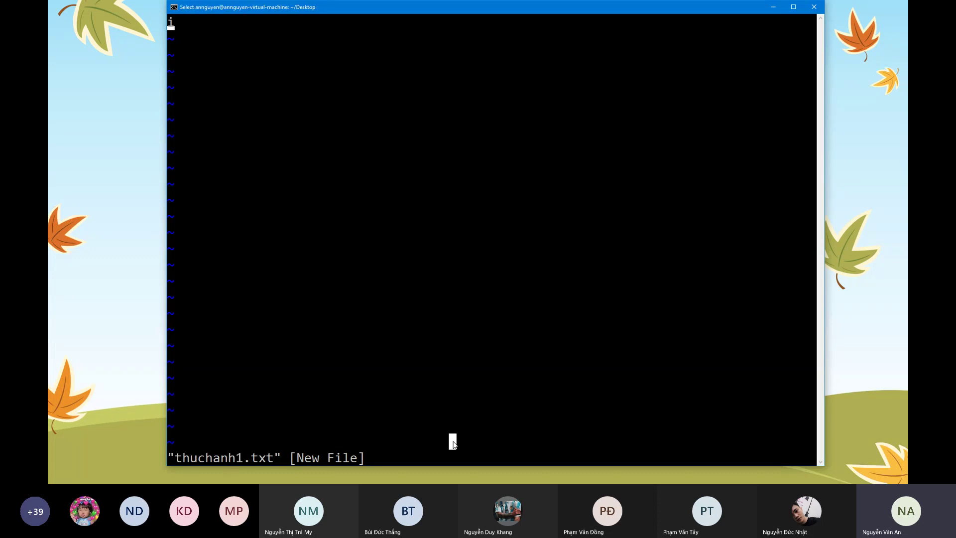
pyautogui.click(217, 54)
pyautogui.press('Escape')
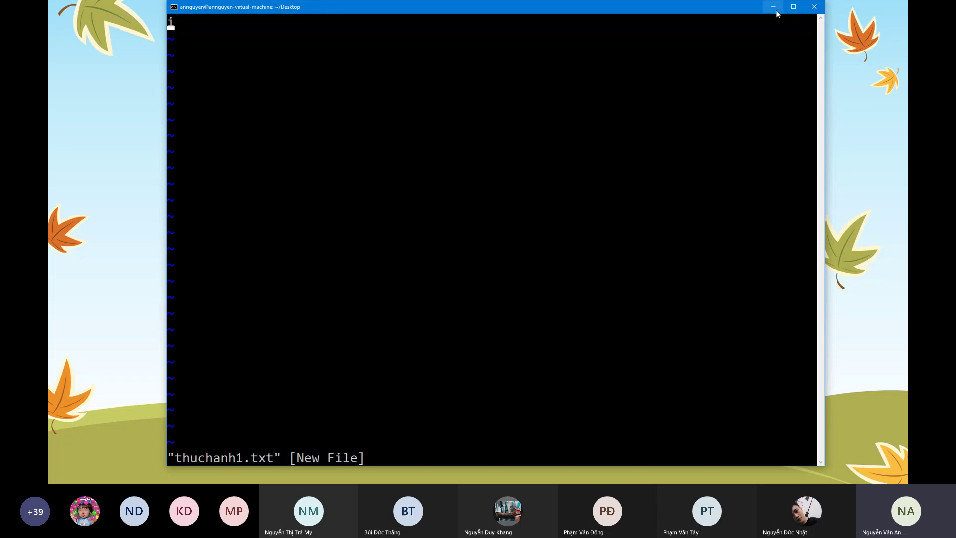
pyautogui.click(371, 317)
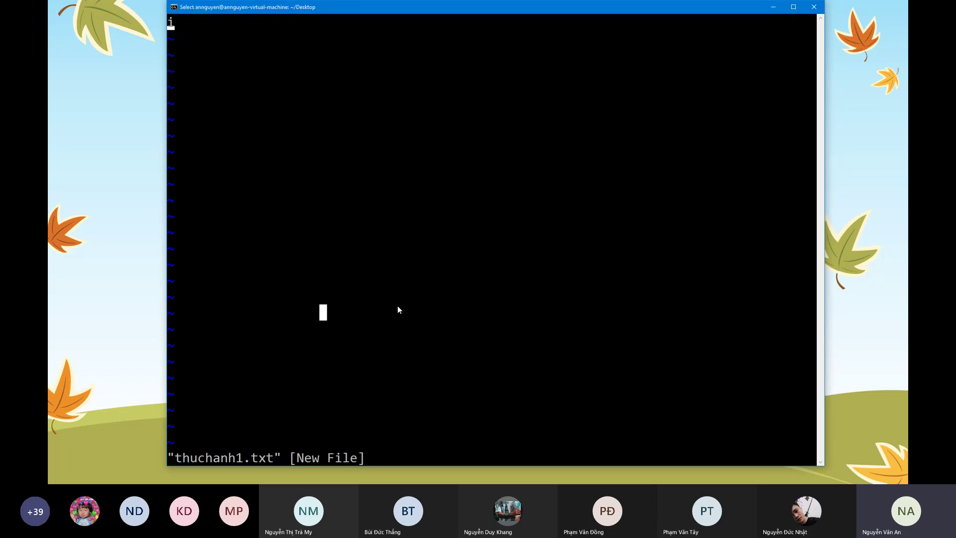
pyautogui.press('Escape')
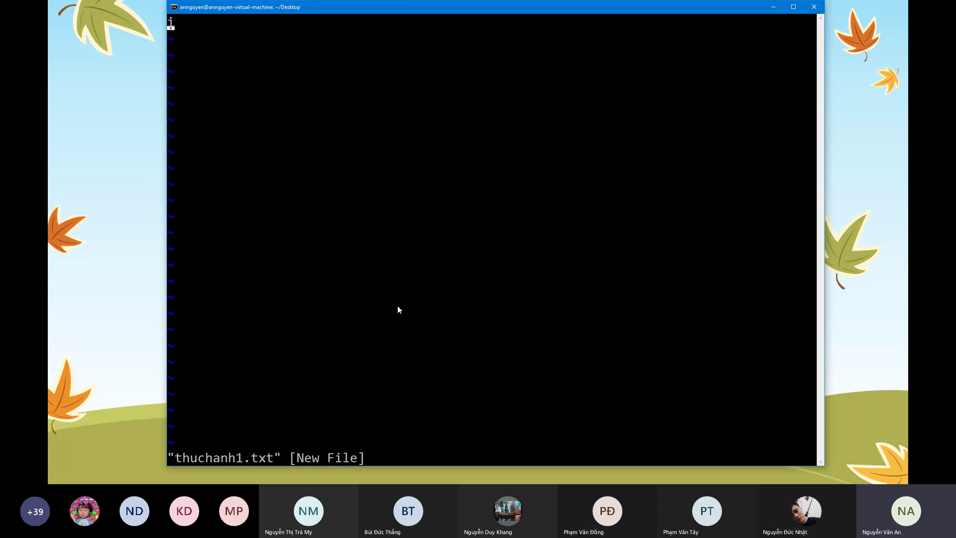
pyautogui.write('ád')
pyautogui.write('f')
pyautogui.write('i')
pyautogui.write('as')
pyautogui.press('Escape')
# Step: Quit vi with :q! without saving the test text, then close the terminal window
pyautogui.moveTo(670, 13); pyautogui.dragTo(652, 69)
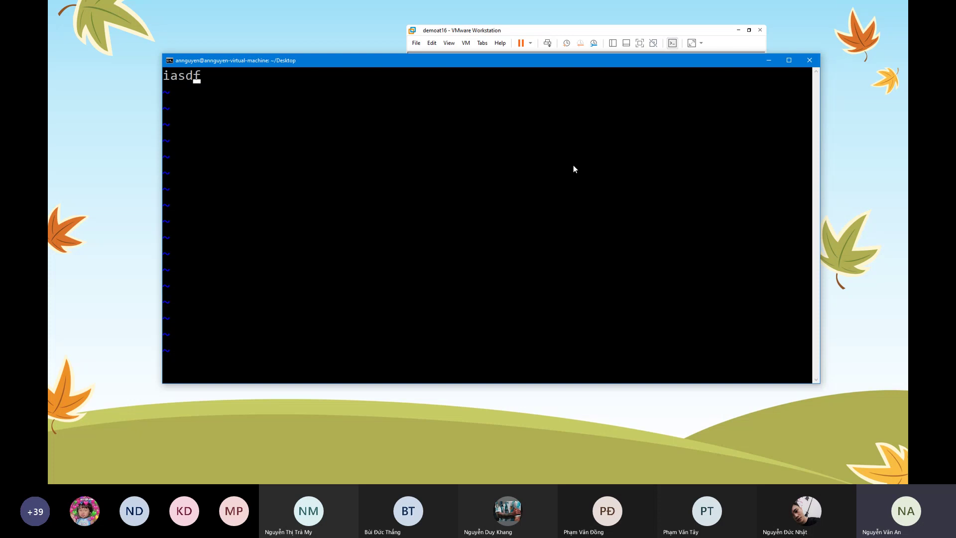
pyautogui.write('iasd:')
pyautogui.press('Escape')
pyautogui.press('u')
pyautogui.write(':qa')
pyautogui.press('Return')
pyautogui.press('Return')
pyautogui.write(':q!')
pyautogui.press('Return')
pyautogui.press('Up')
pyautogui.press('Return')
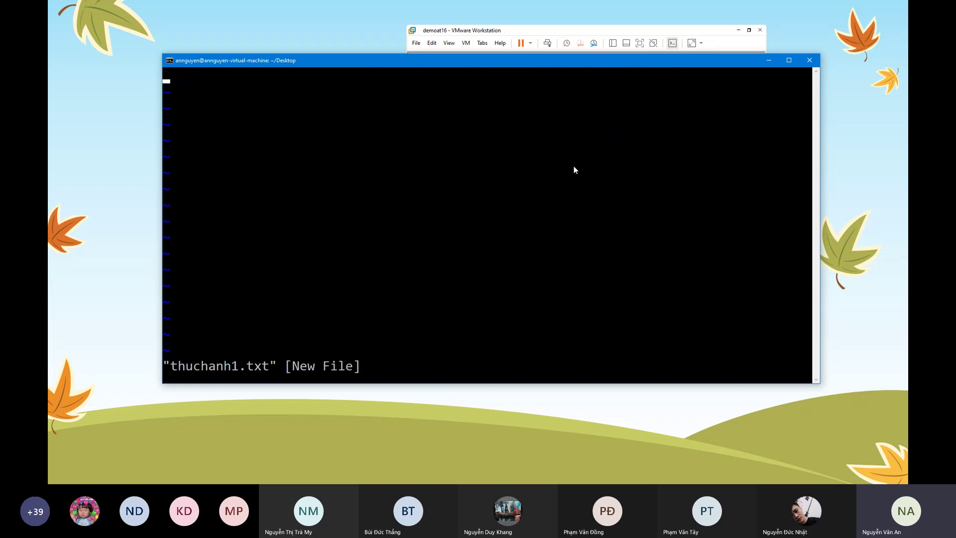
pyautogui.click(809, 60)
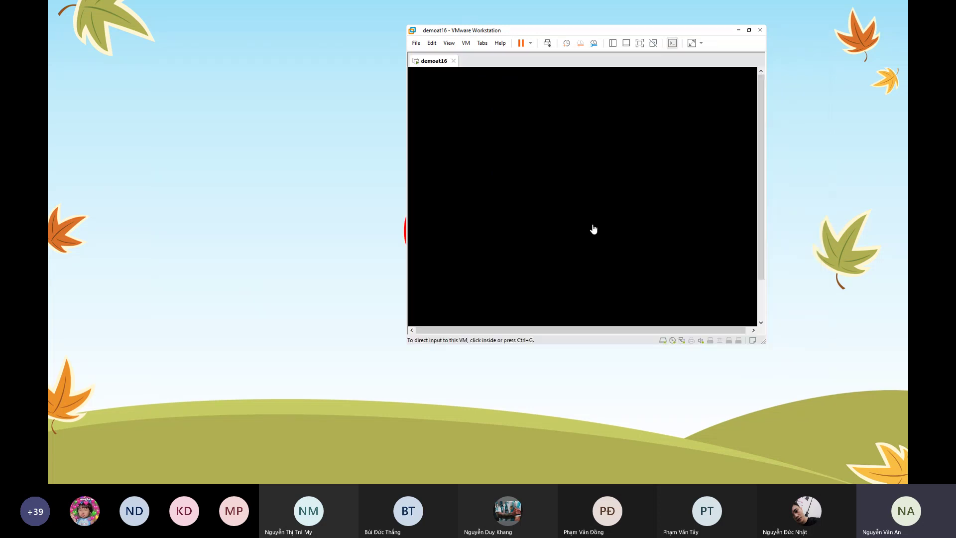
# Step: Close the demoat16 tab, choosing to power the machine off
pyautogui.click(453, 60)
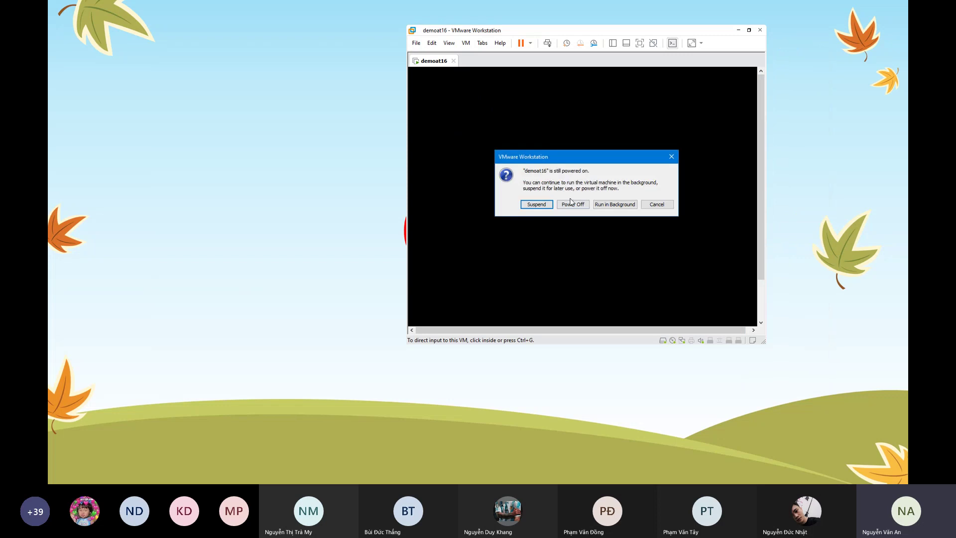
pyautogui.click(573, 204)
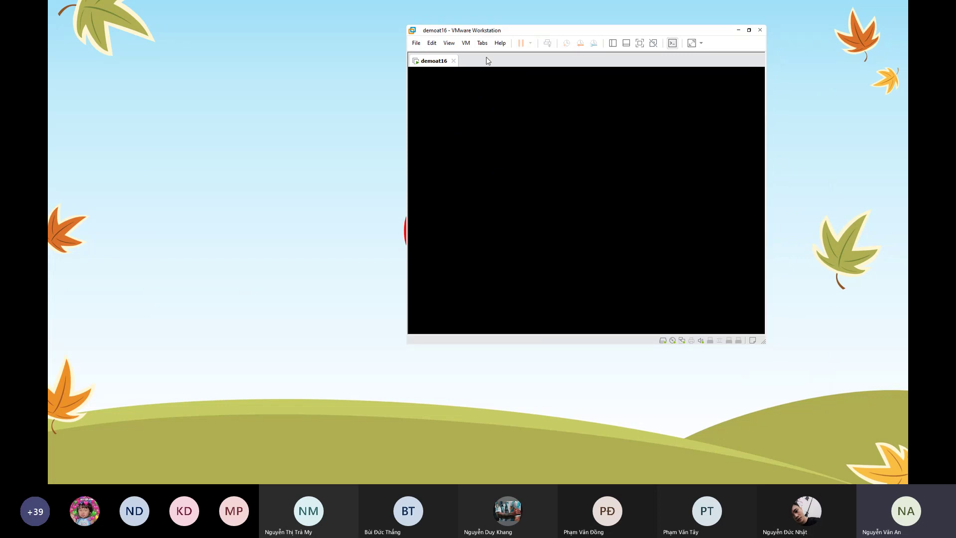
pyautogui.click(416, 44)
pyautogui.click(417, 43)
pyautogui.click(417, 44)
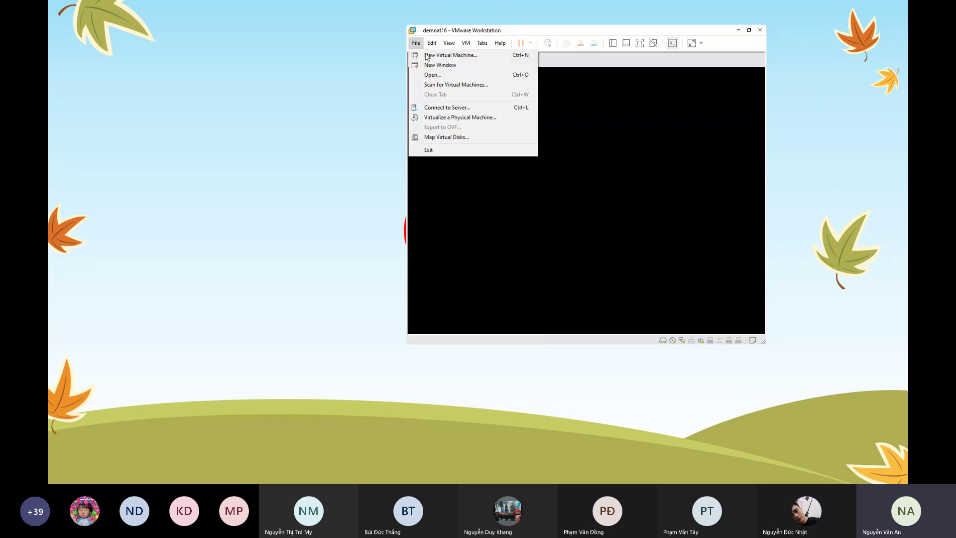
pyautogui.click(438, 73)
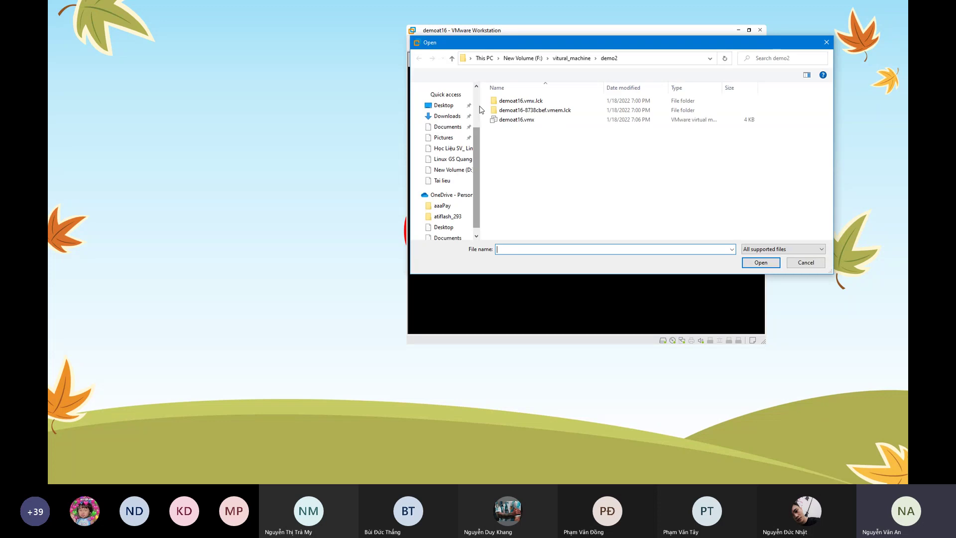
# Step: Open CentOS 7 64-bit.vmx from G:\ocungngoai\vitural_machine\centos_server and power it on
pyautogui.click(573, 59)
pyautogui.moveTo(477, 187); pyautogui.dragTo(474, 207)
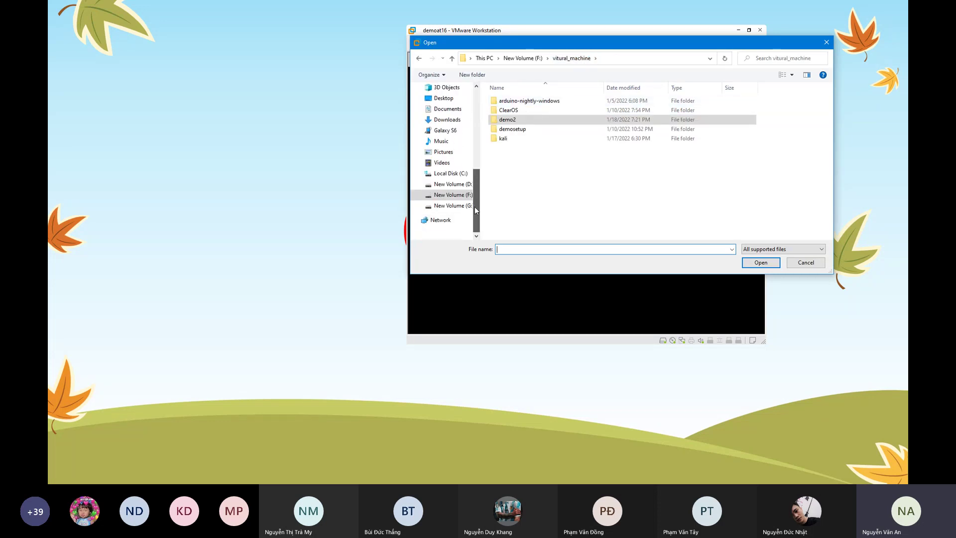
pyautogui.click(460, 205)
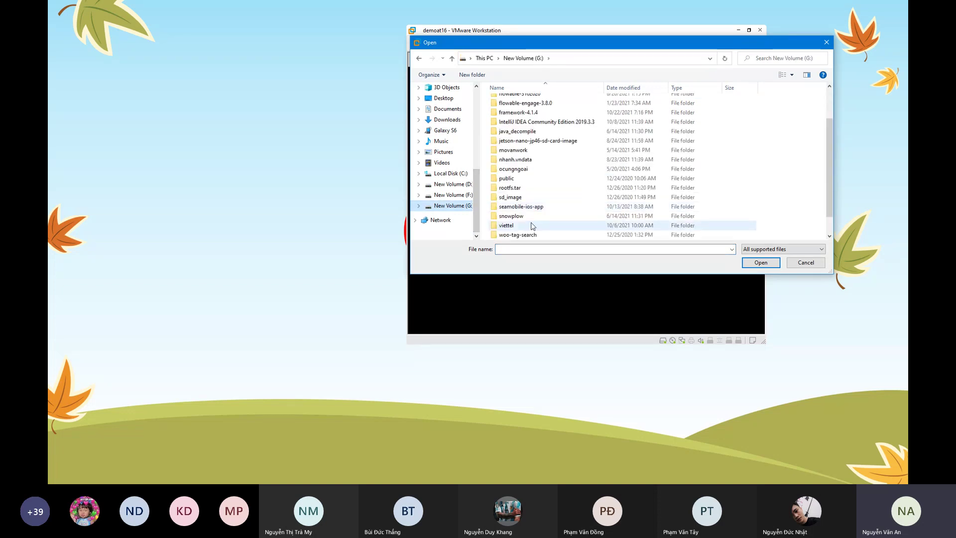
pyautogui.scroll(-1, 530, 189)
pyautogui.click(527, 150)
pyautogui.doubleClick(527, 151)
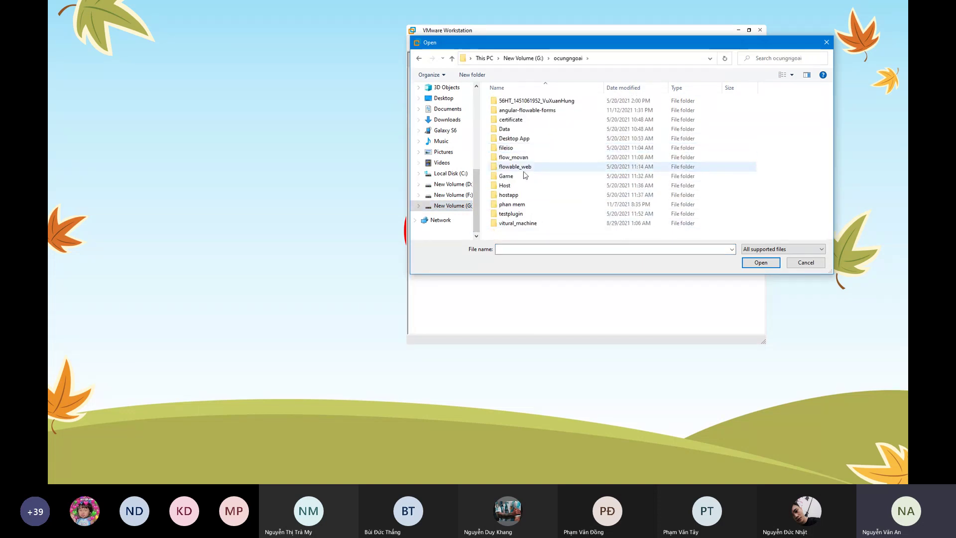
pyautogui.doubleClick(517, 224)
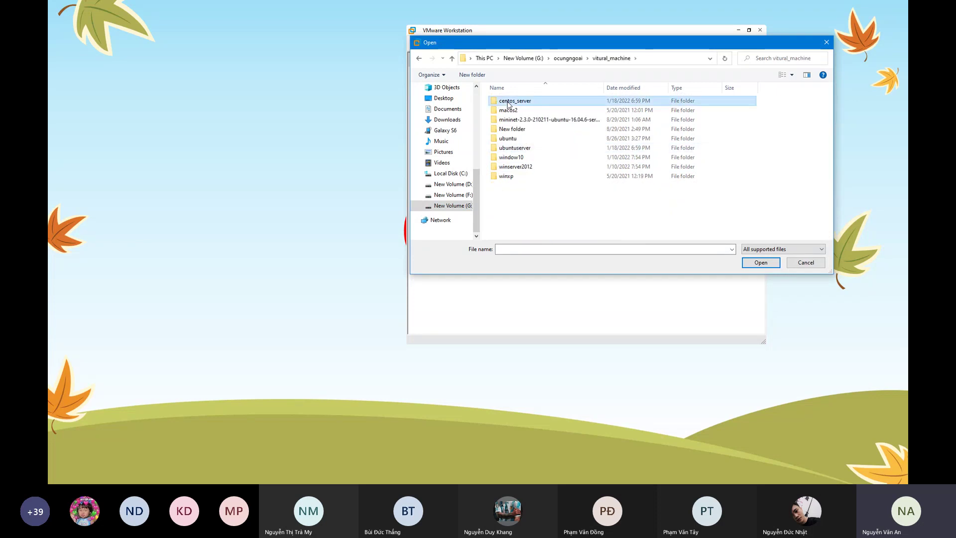
pyautogui.doubleClick(513, 101)
pyautogui.click(512, 112)
pyautogui.doubleClick(512, 111)
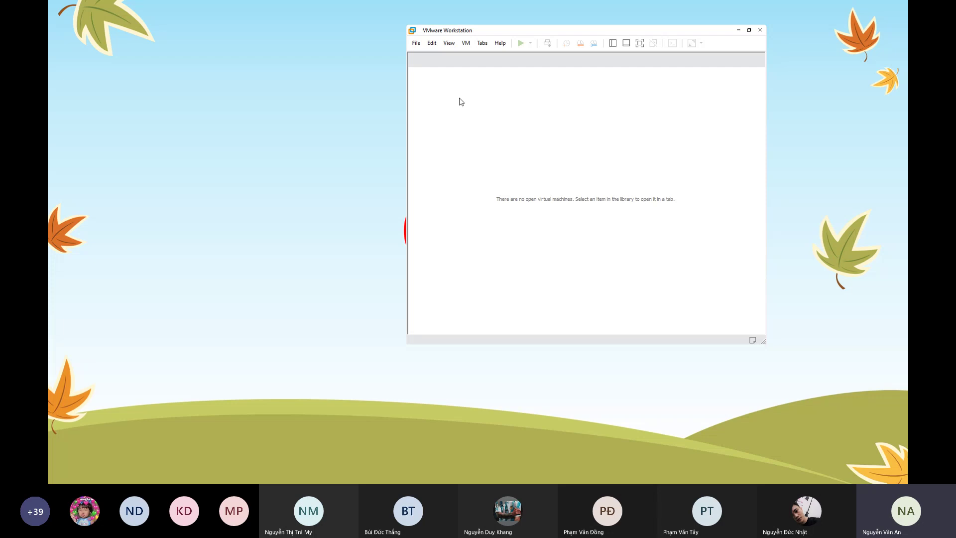
pyautogui.click(443, 93)
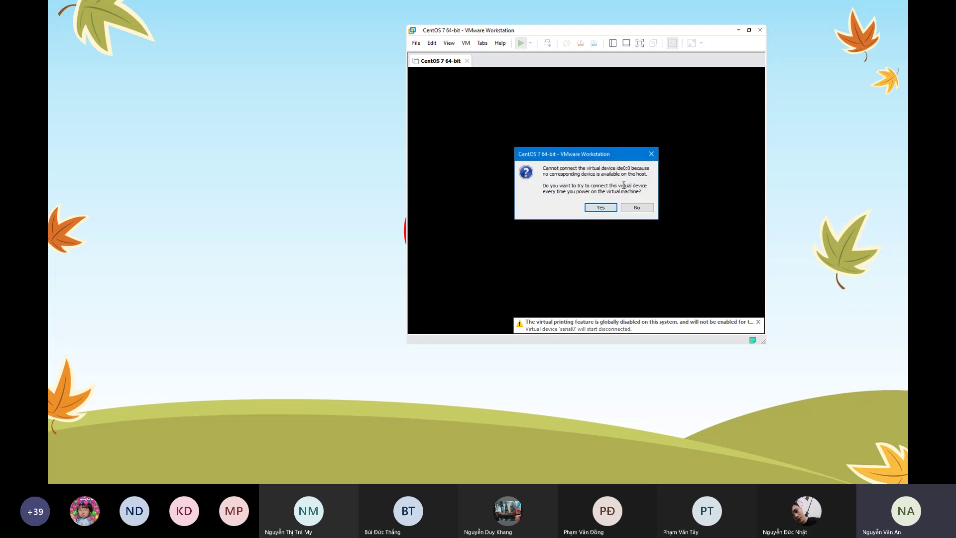
# Step: Dismiss the missing ide0:0 device prompt so the CentOS 7 machine keeps starting
pyautogui.press('Return')
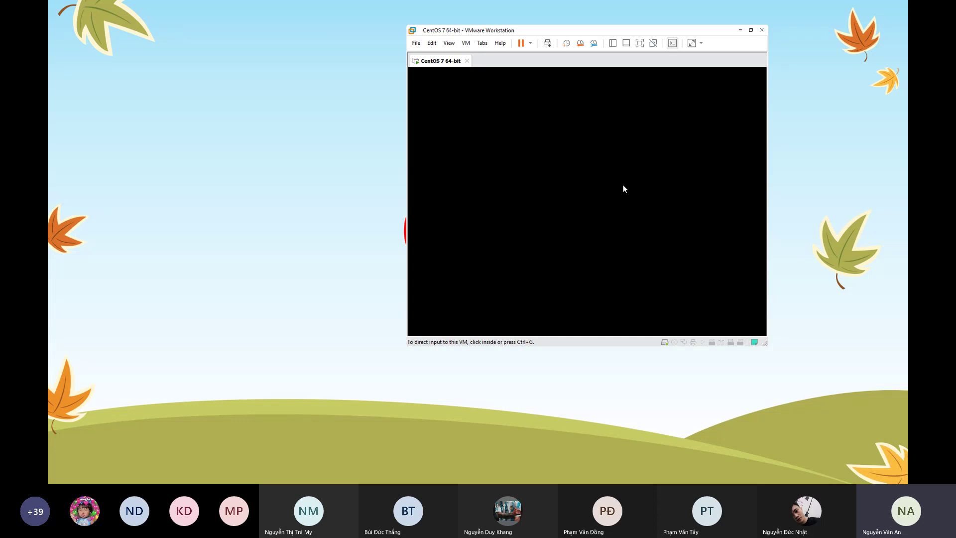
# Step: Click into the CentOS 7 console and wait for the GNOME login screen
pyautogui.click(621, 194)
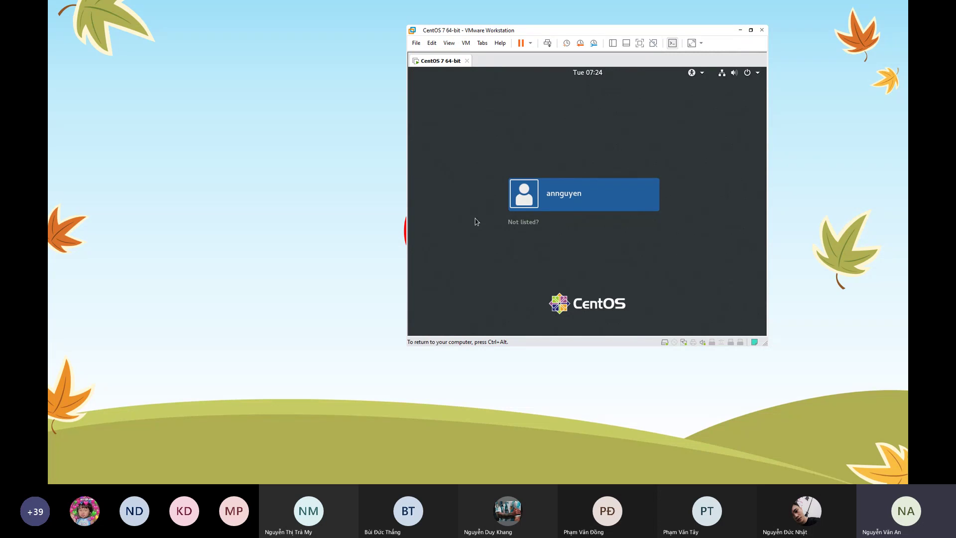
# Step: Sign in to the CentOS user account with its password, then release input with Ctrl+Alt
pyautogui.click(558, 199)
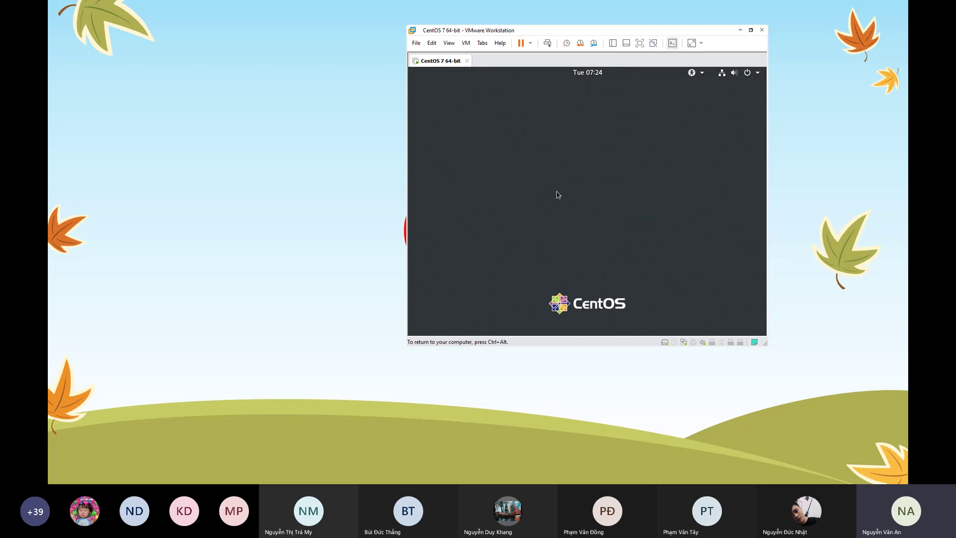
pyautogui.write('********')
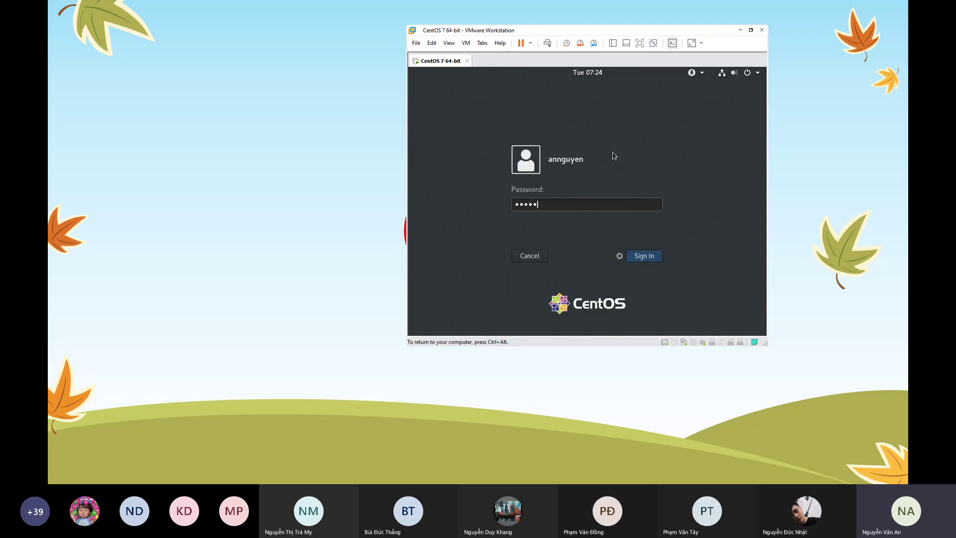
pyautogui.press('Return')
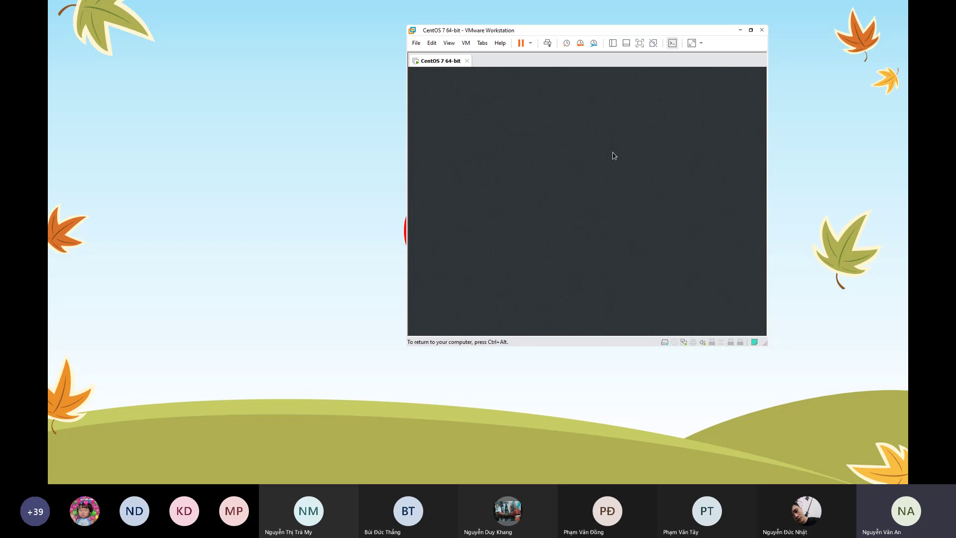
pyautogui.hotkey('ctrl', 'alt')
# Step: Launch Windows Command Prompt with 'cmd' from the Run box
pyautogui.press('super+r')
pyautogui.write('cmd')
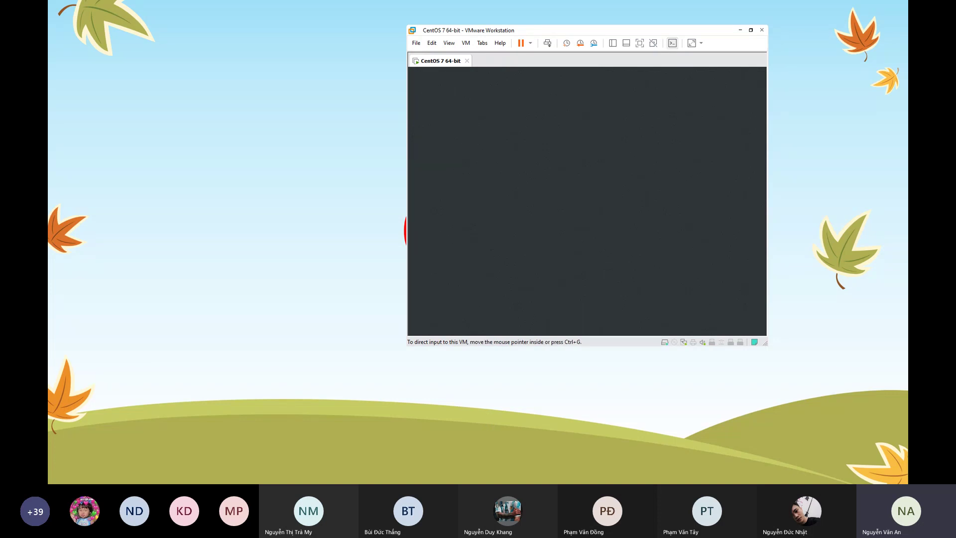
pyautogui.press('Return')
# Step: Attempt an SSH login to the CentOS user account at 192.168.126.132
pyautogui.write('ssh')
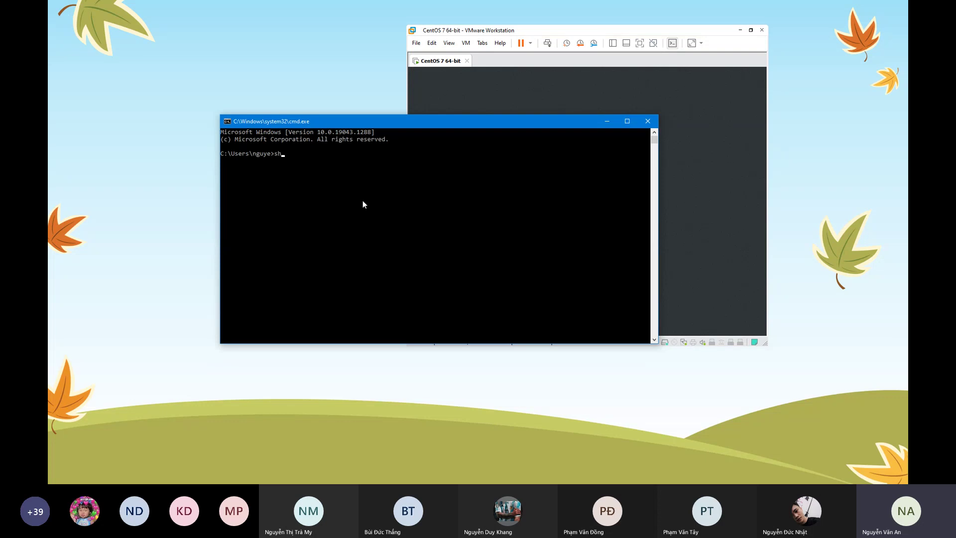
pyautogui.write(' annguyen@192.168.126.132')
pyautogui.press('Return')
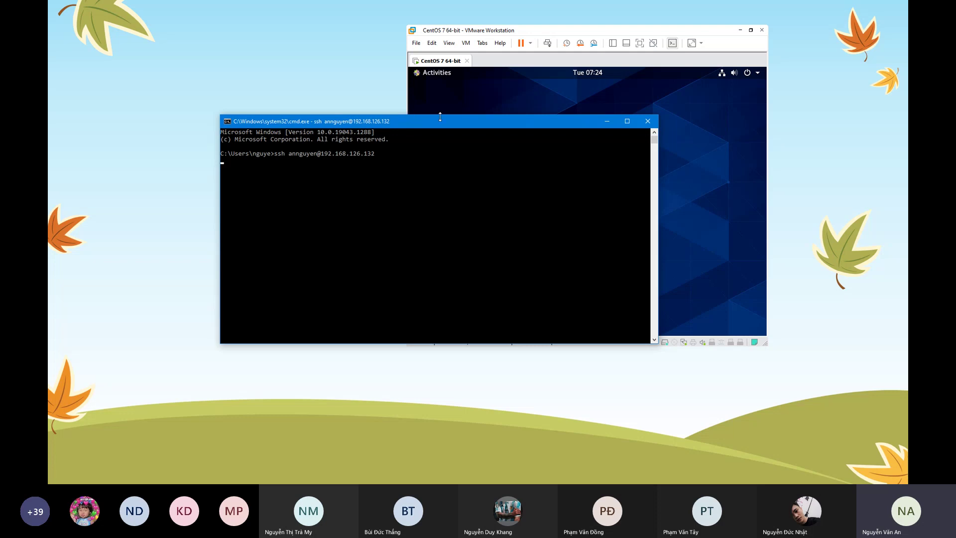
pyautogui.moveTo(445, 121); pyautogui.dragTo(348, 110)
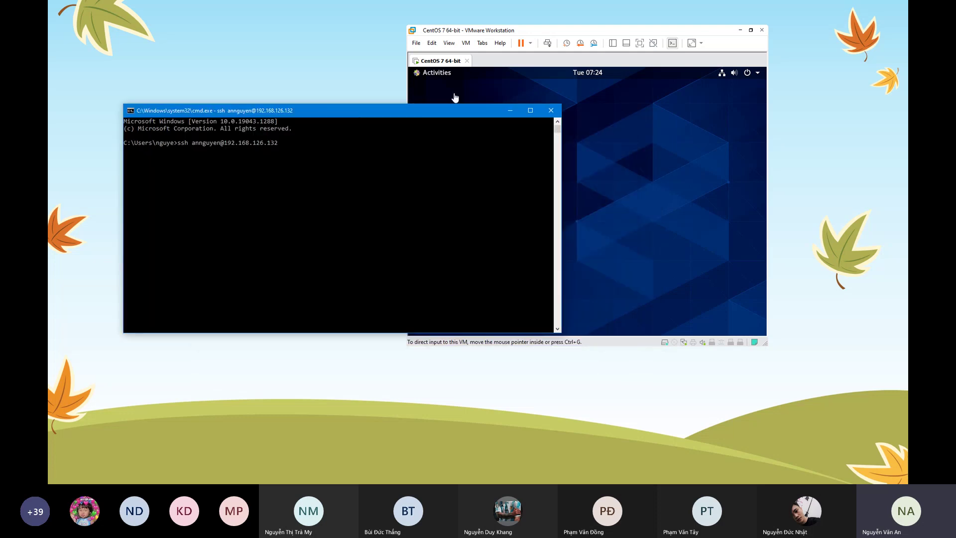
# Step: Open a terminal inside CentOS and run 'ip a' to check its IP address
pyautogui.click(454, 97)
pyautogui.click(414, 75)
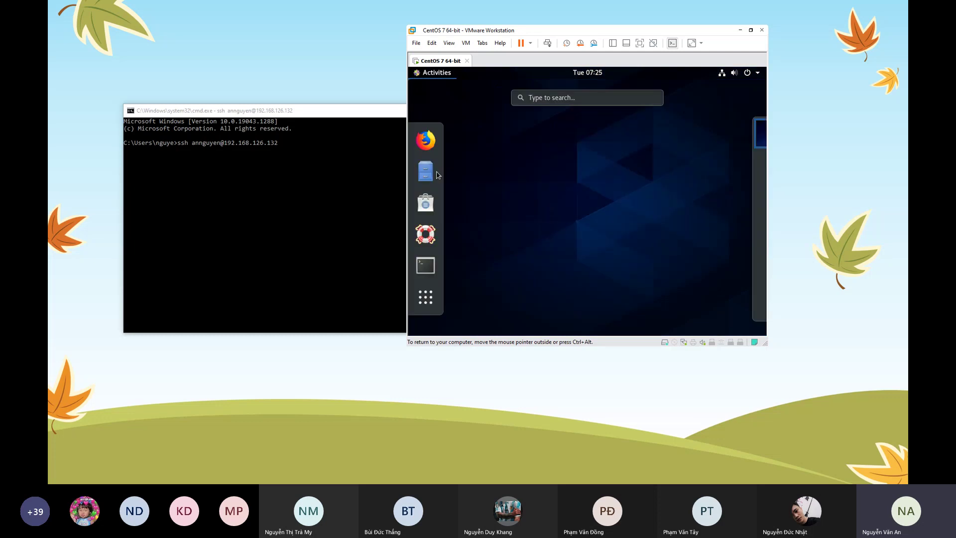
pyautogui.click(424, 266)
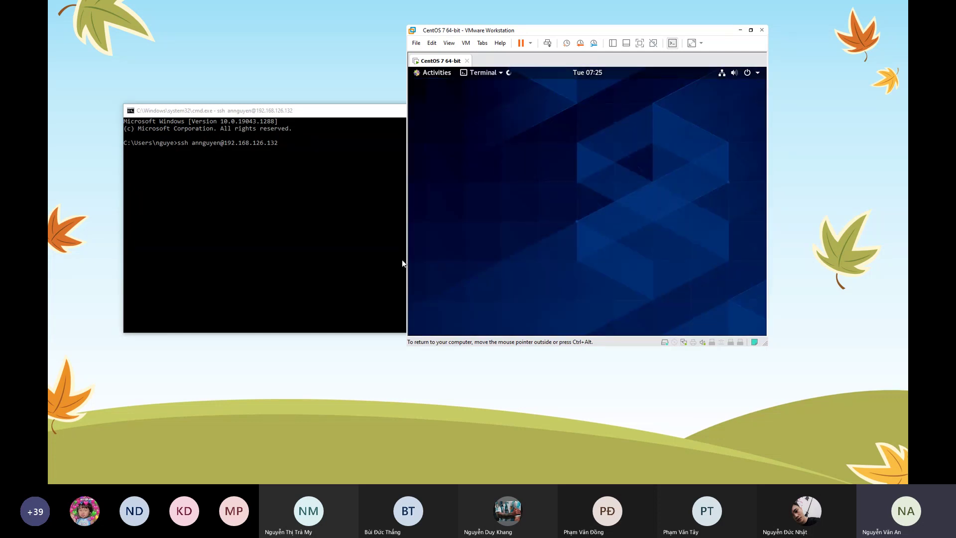
pyautogui.click(347, 220)
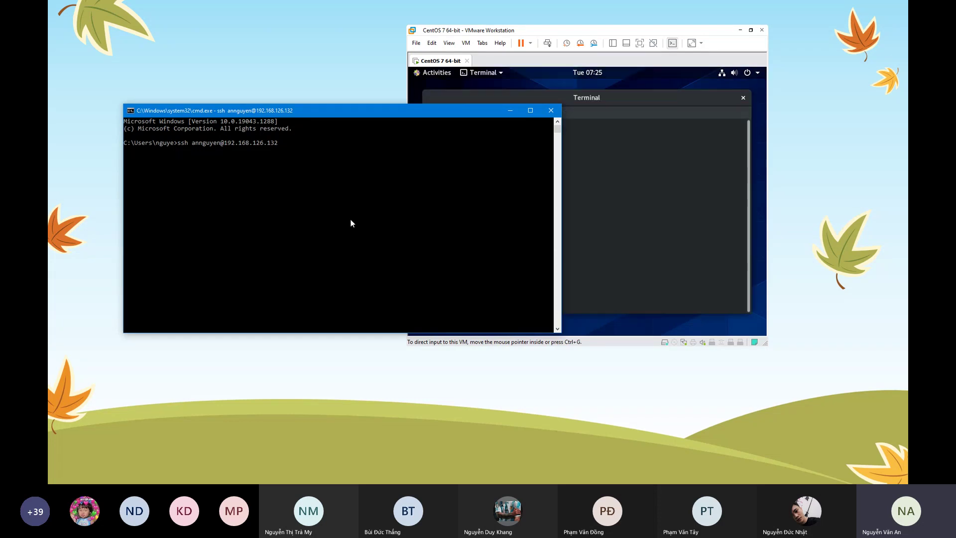
pyautogui.click(601, 237)
pyautogui.write('ip a')
pyautogui.press('Return')
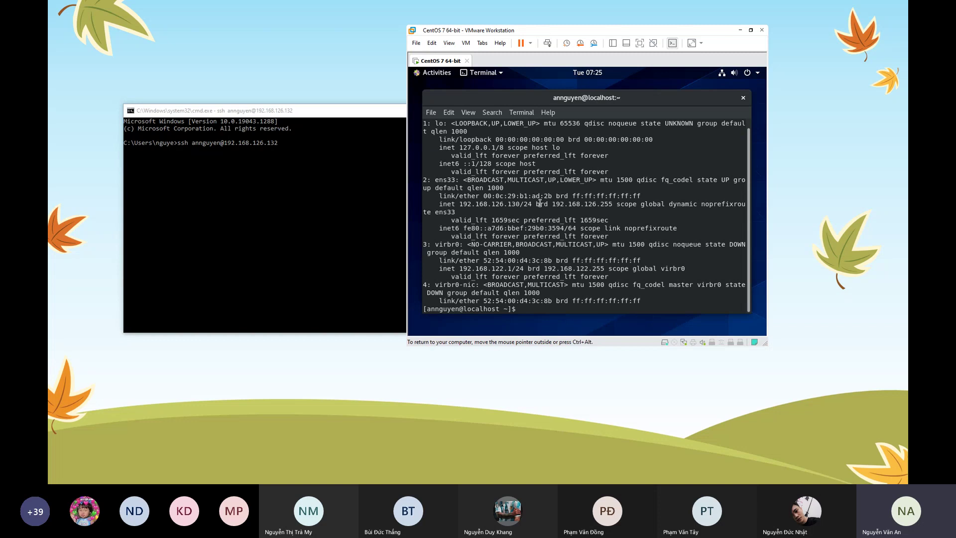
pyautogui.scroll(1, 526, 227)
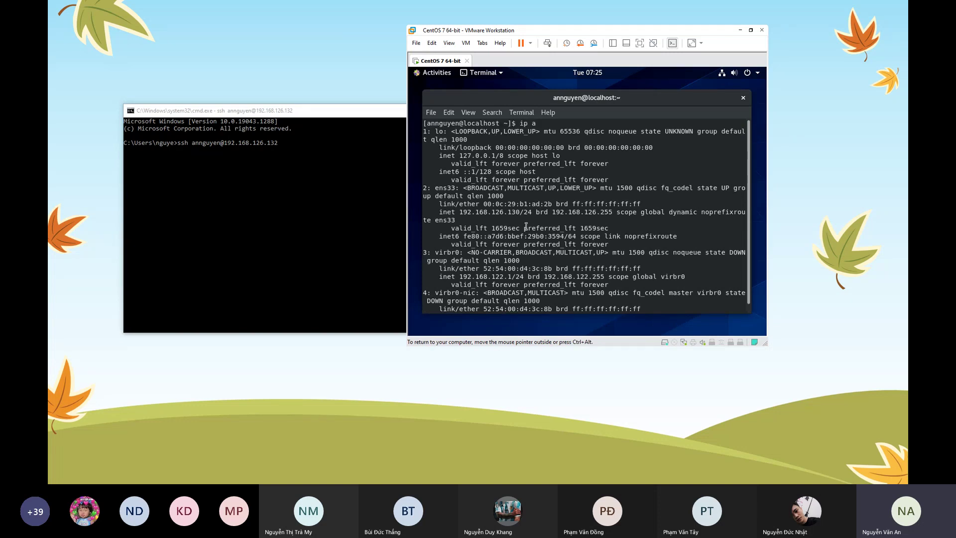
# Step: Cancel the stalled attempt, SSH to 192.168.126.130 instead, and enter 'vi thuchanh.txt'
pyautogui.click(277, 224)
pyautogui.press('Return')
pyautogui.press('Up')
pyautogui.hotkey('ctrl', 'c')
pyautogui.press('Up')
pyautogui.press('BackSpace')
pyautogui.write('0')
pyautogui.press('Return')
pyautogui.press('Return')
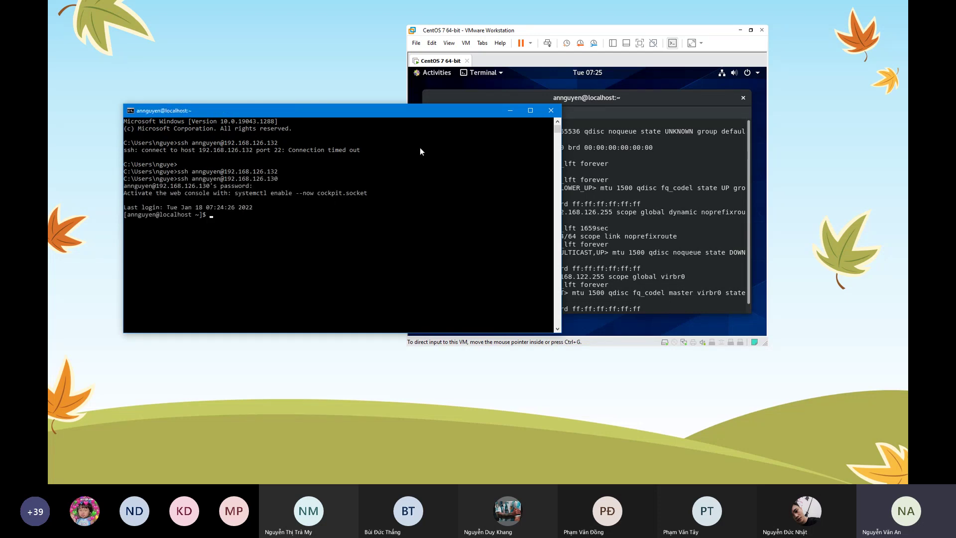
pyautogui.press('Return')
pyautogui.press('Return')
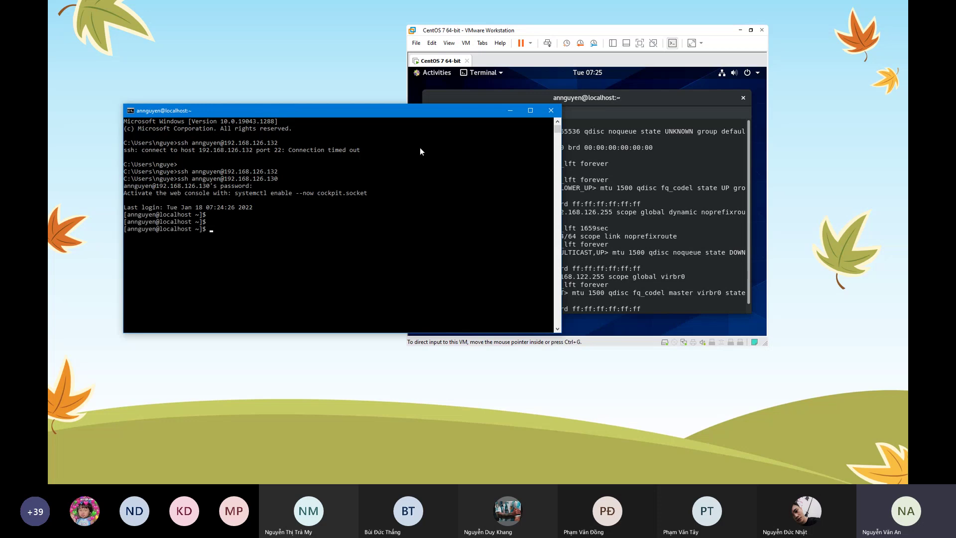
pyautogui.write('vi thuchanh.txt')
# Step: Open thuchanh.txt in vi and insert the line 'thuc hanh 1'
pyautogui.press('Return')
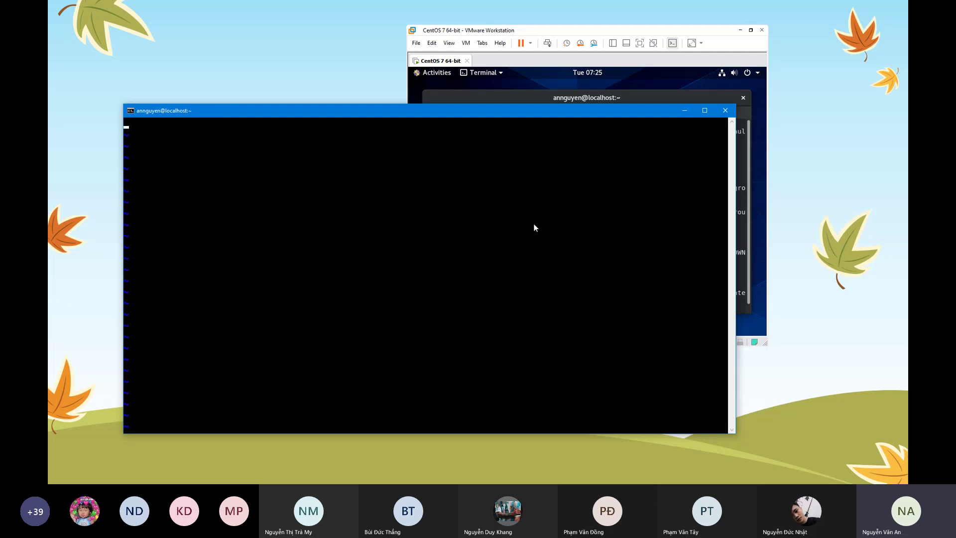
pyautogui.press('i')
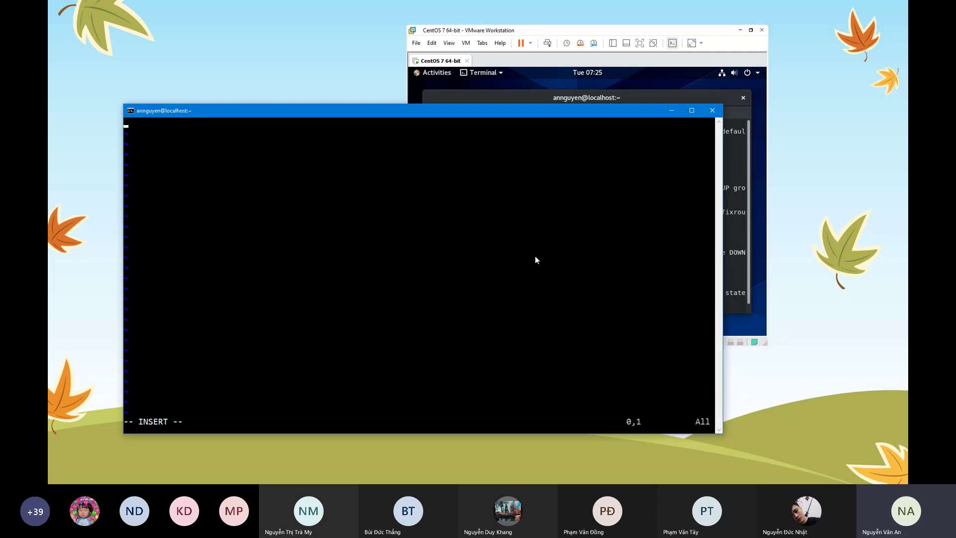
pyautogui.moveTo(183, 423); pyautogui.dragTo(117, 427)
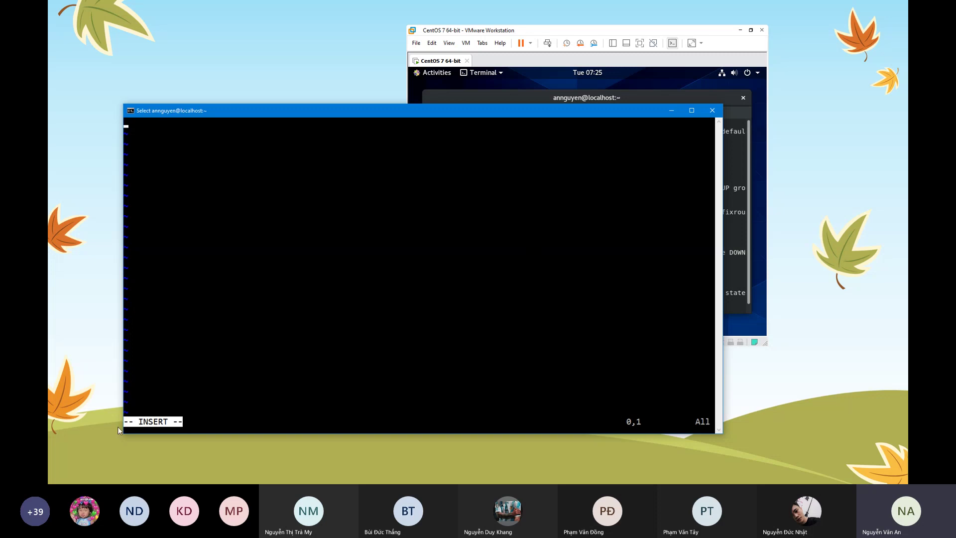
pyautogui.click(190, 266)
pyautogui.write('thuc hanh 1')
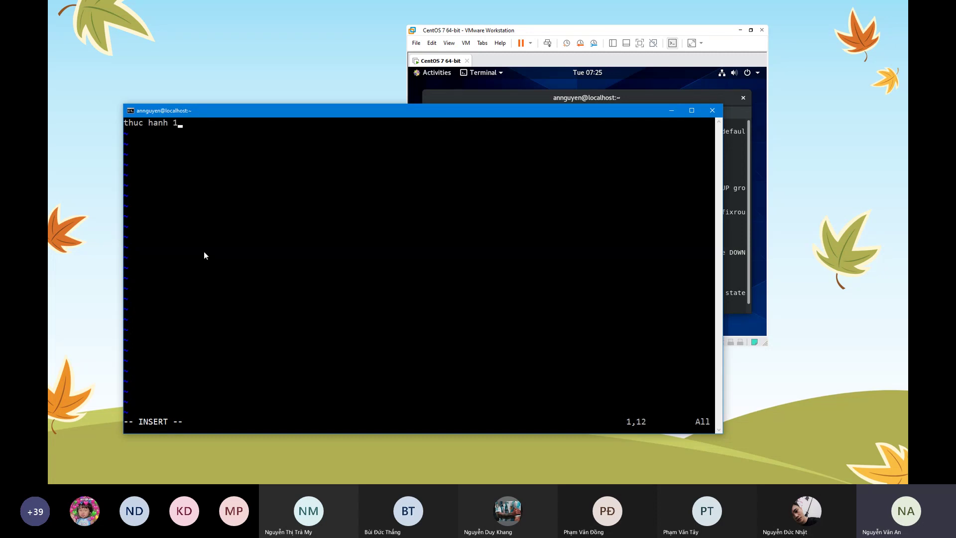
pyautogui.press('Escape')
# Step: Save the file with the :w command
pyautogui.hotkey('shift', ';')
pyautogui.write('w')
pyautogui.press('BackSpace')
pyautogui.write('q!')
pyautogui.press('BackSpace')
pyautogui.press('BackSpace')
pyautogui.write('wq')
pyautogui.press('BackSpace')
pyautogui.press('BackSpace')
pyautogui.write('w')
pyautogui.press('Return')
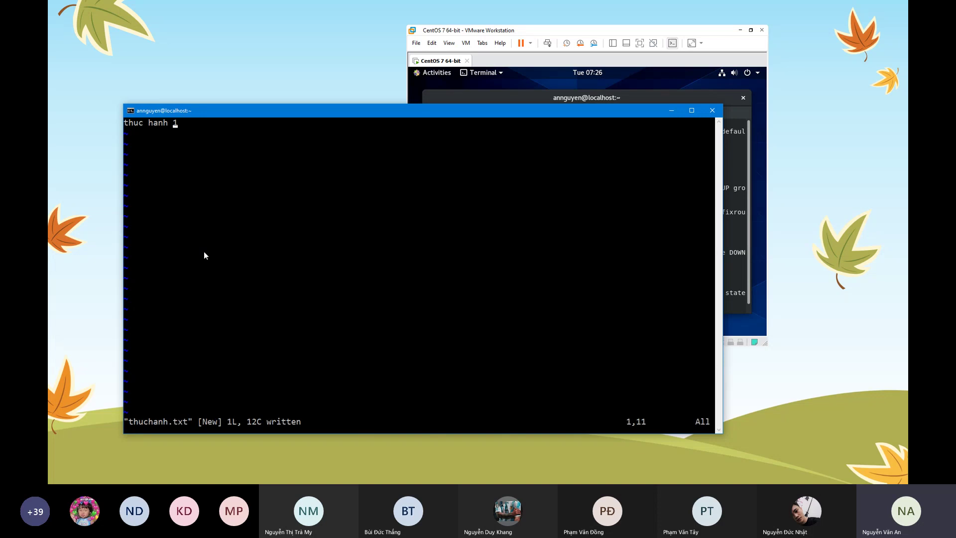
# Step: Add 'df' to the line, then save and exit vi with :wq
pyautogui.write('idf')
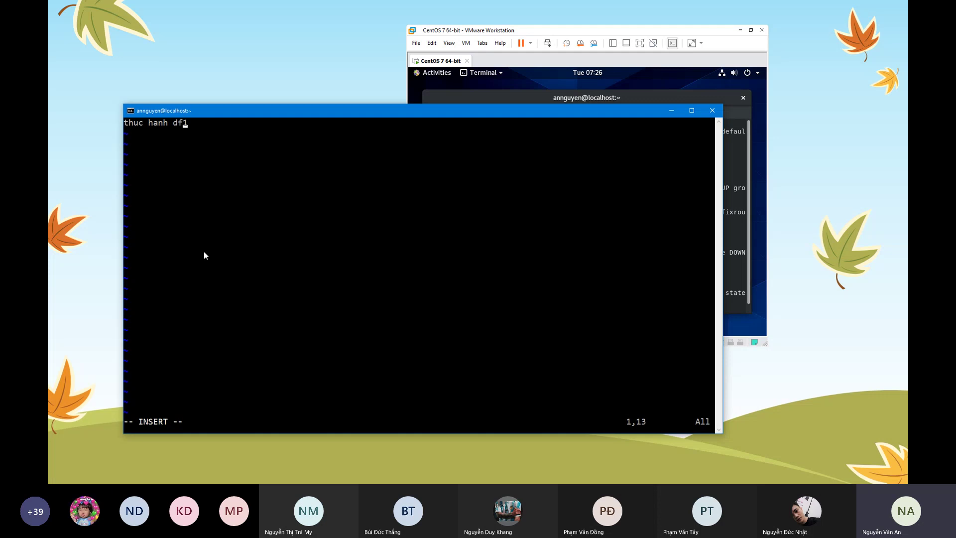
pyautogui.press('Escape')
pyautogui.hotkey('shift', ';')
pyautogui.write('q')
pyautogui.press('Return')
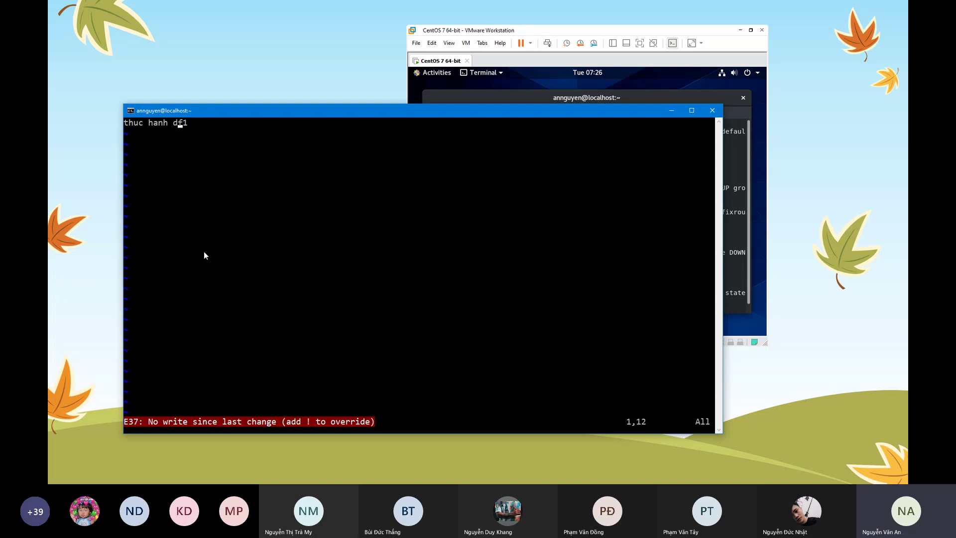
pyautogui.write(':')
pyautogui.write('wq')
pyautogui.press('Return')
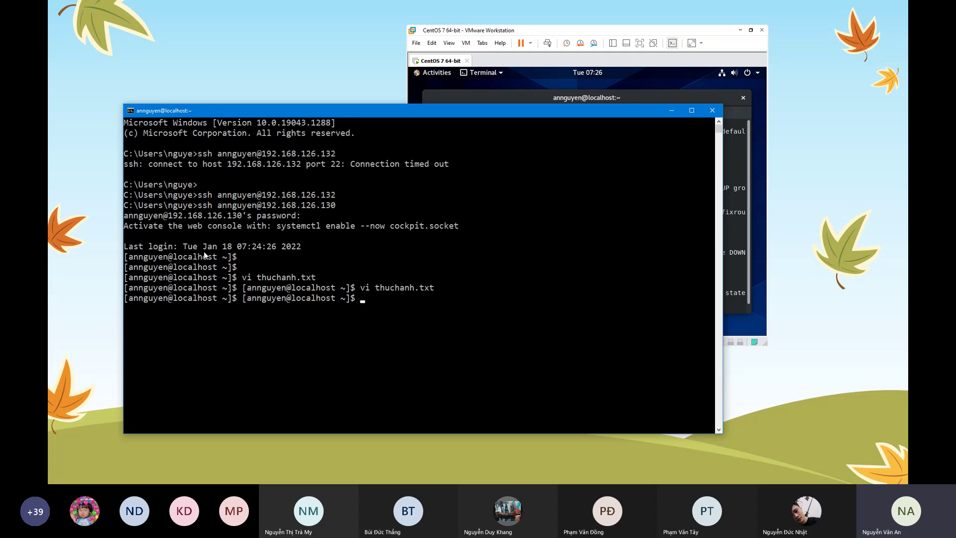
# Step: Open thuchanh.txt in nano, type jjasf, and point out nano's save, exit and search commands
pyautogui.write('nano thuchanh.txt')
pyautogui.press('Return')
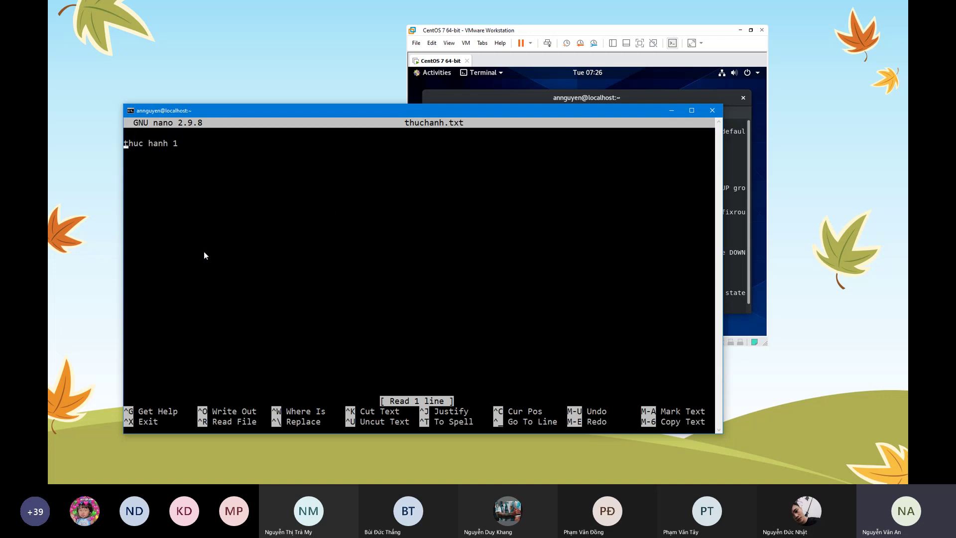
pyautogui.write('jjasf')
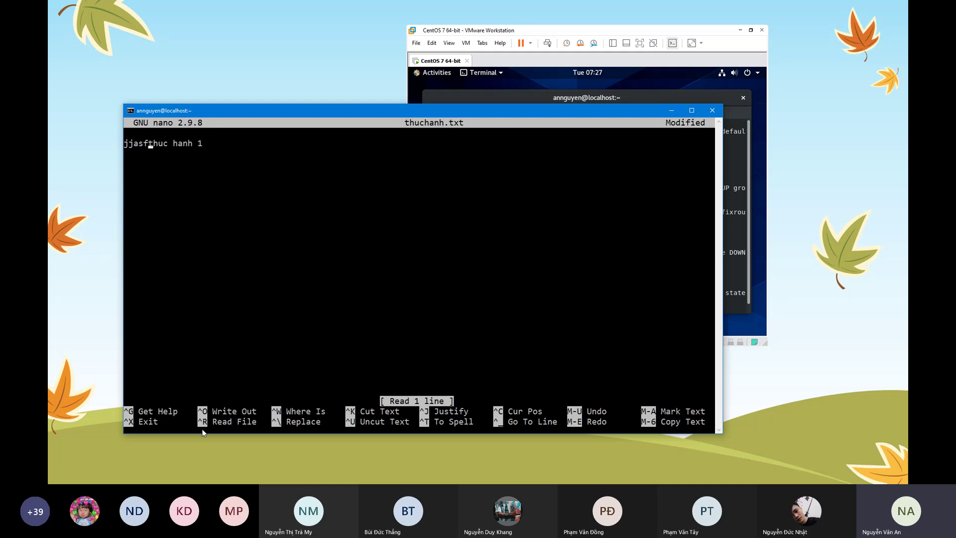
pyautogui.moveTo(208, 413); pyautogui.dragTo(259, 411)
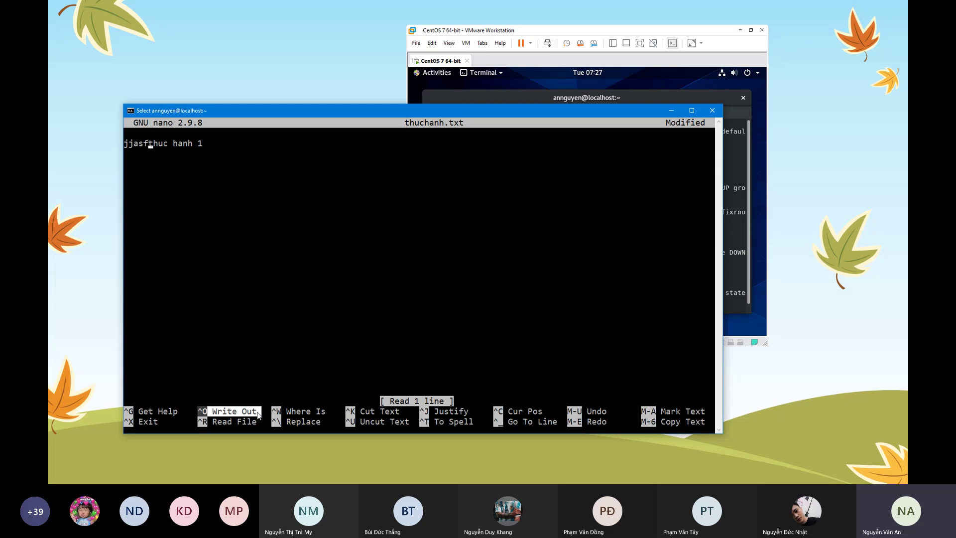
pyautogui.moveTo(161, 427); pyautogui.dragTo(124, 429)
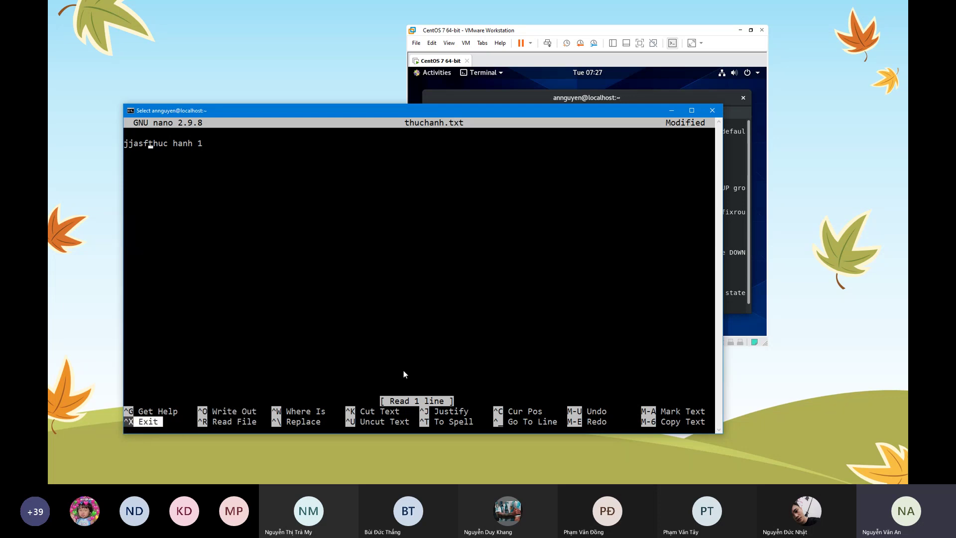
pyautogui.moveTo(278, 413); pyautogui.dragTo(298, 416)
pyautogui.click(303, 328)
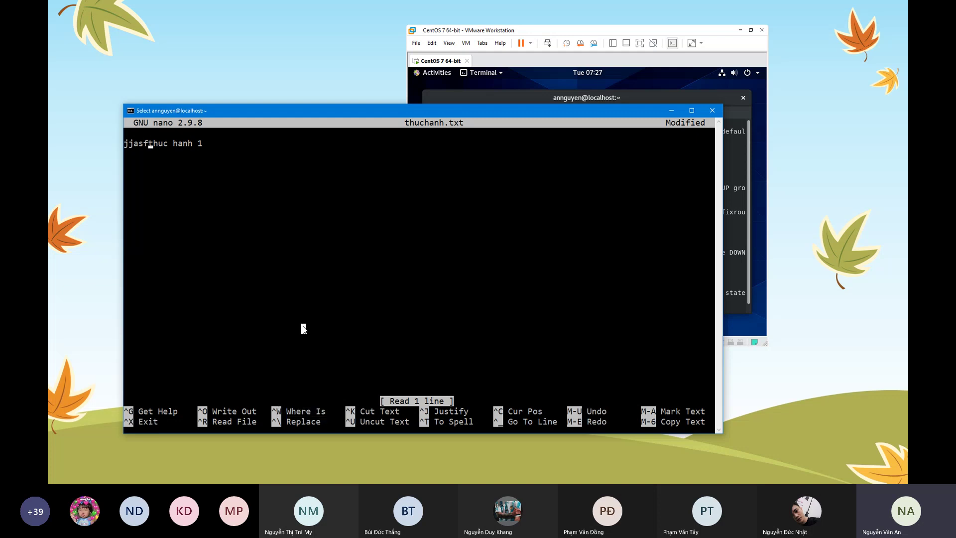
pyautogui.rightClick(304, 328)
# Step: Add the lines ha noi, thai nguyen and hai duong below thuc hanh 1
pyautogui.press('Return')
pyautogui.press('Right')
pyautogui.press('Right')
pyautogui.press('Right')
pyautogui.press('Right')
pyautogui.press('Right')
pyautogui.press('Right')
pyautogui.press('Right')
pyautogui.press('Right')
pyautogui.press('Right')
pyautogui.press('Right')
pyautogui.press('Right')
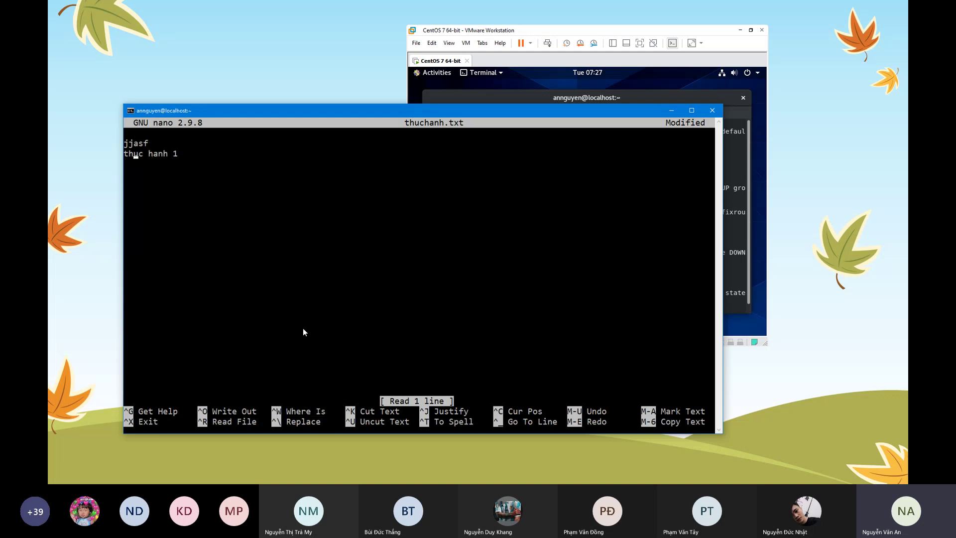
pyautogui.press('Return')
pyautogui.press('Return')
pyautogui.write('ha noi')
pyautogui.press('Return')
pyautogui.write('thai nguyen')
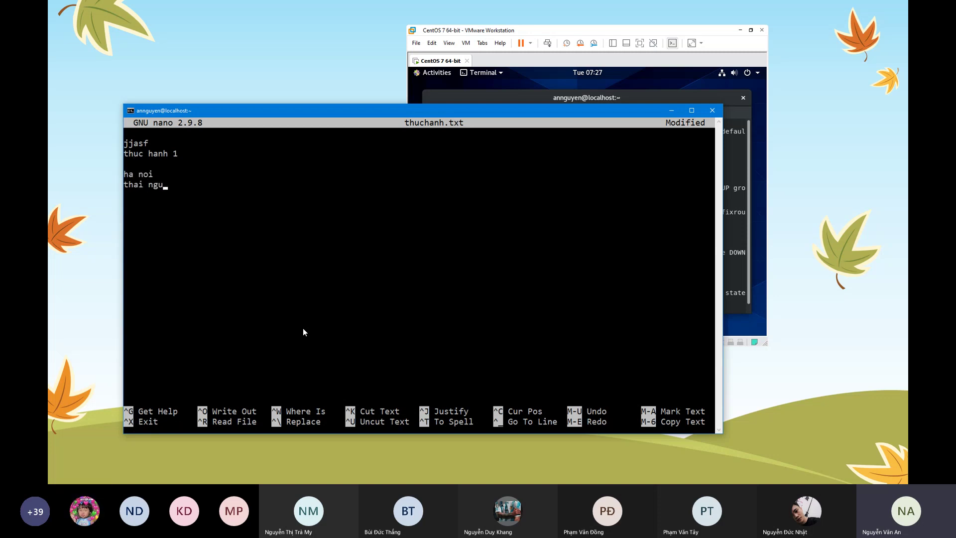
pyautogui.press('Return')
pyautogui.write('hai duong')
# Step: Search for ha noi twice with Ctrl+W, then save thuchanh.txt
pyautogui.hotkey('ctrl', 'w')
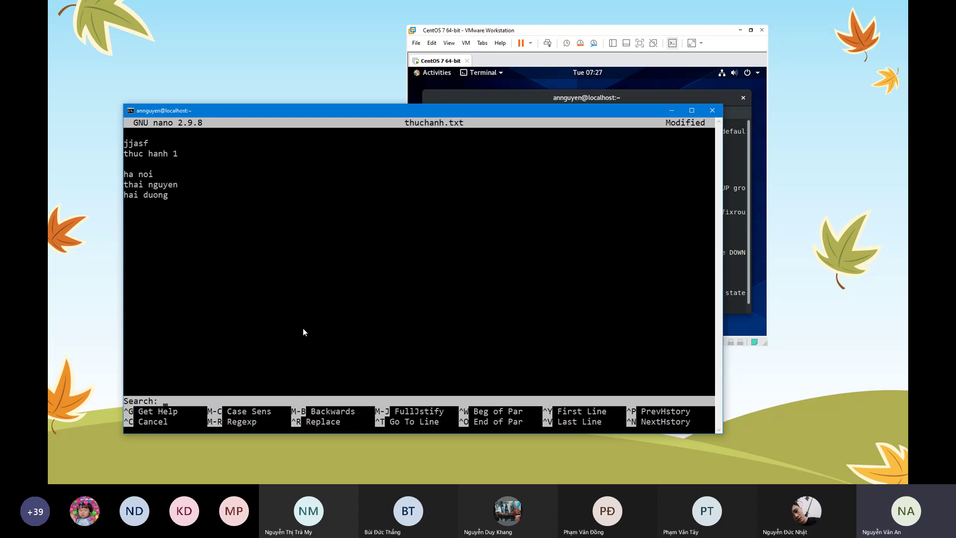
pyautogui.write('ha noi')
pyautogui.press('Return')
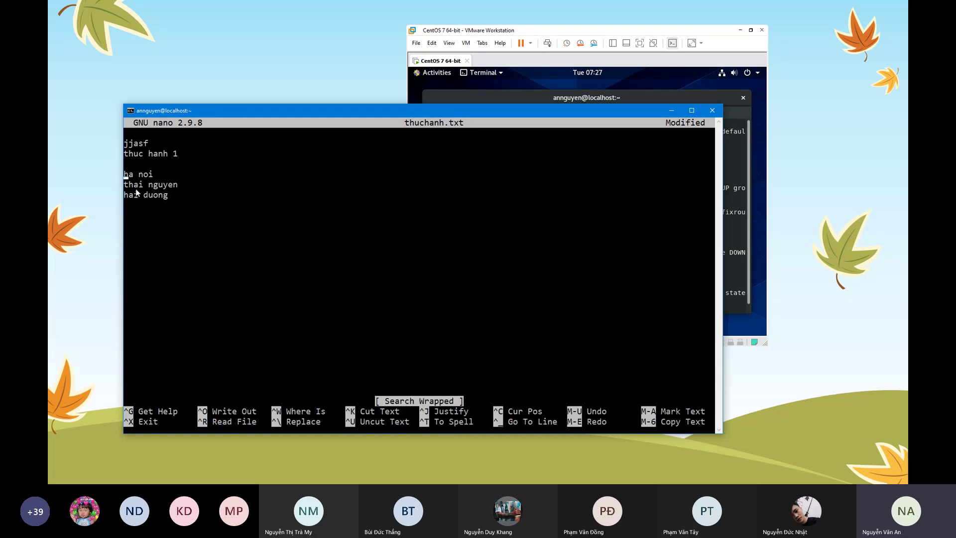
pyautogui.hotkey('ctrl', 'w')
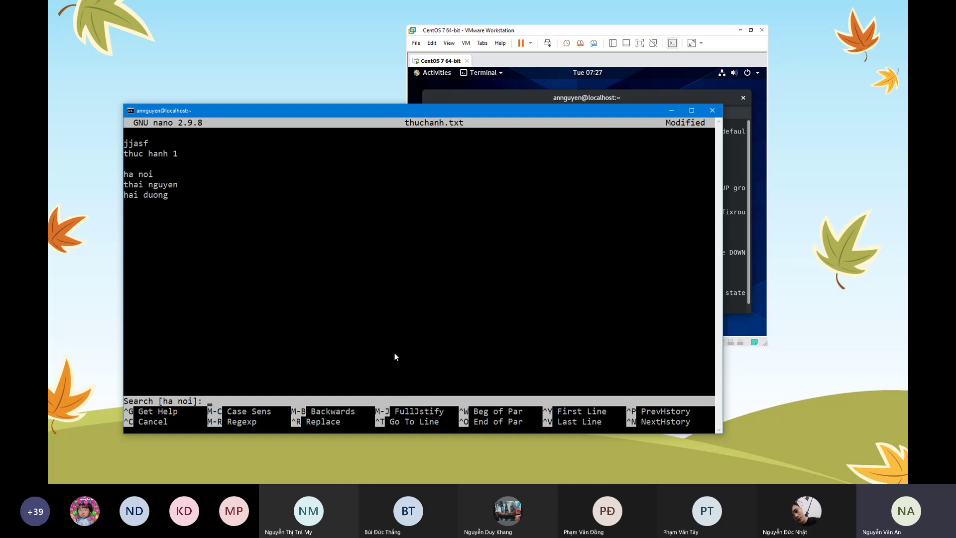
pyautogui.press('Return')
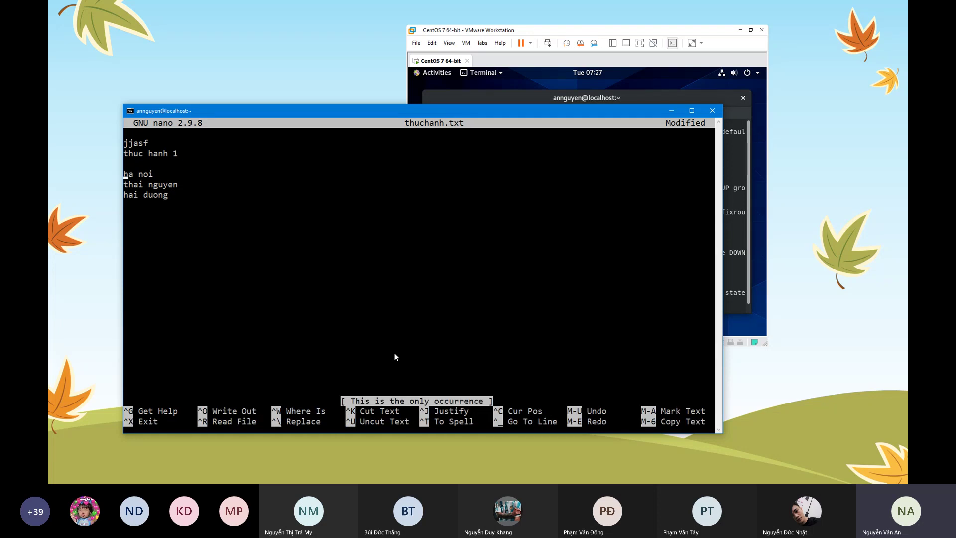
pyautogui.hotkey('ctrl', 'o')
pyautogui.press('Return')
# Step: Exit nano and enter echo "hello you" > test.txt to create test.txt
pyautogui.hotkey('ctrl', 'x')
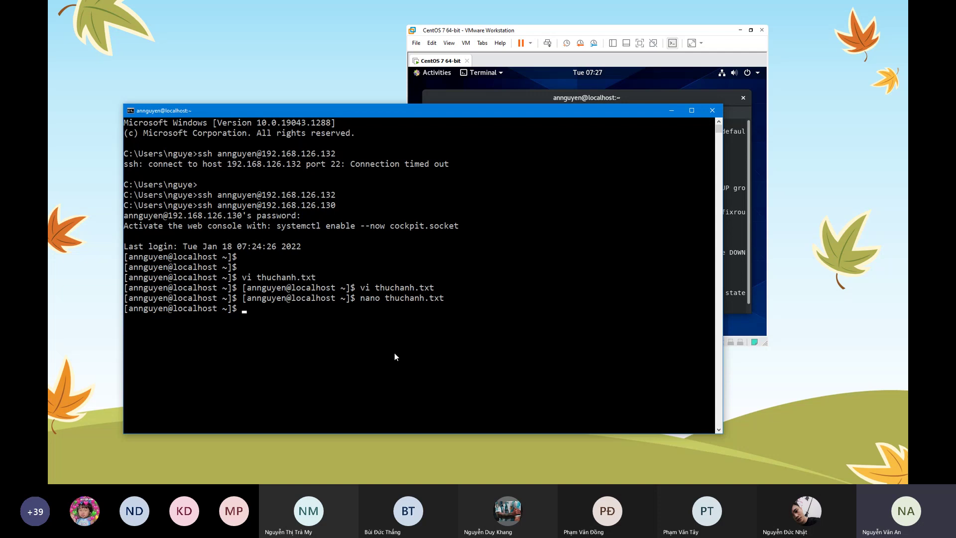
pyautogui.write('echo "hello you" >')
pyautogui.write('test.txt')
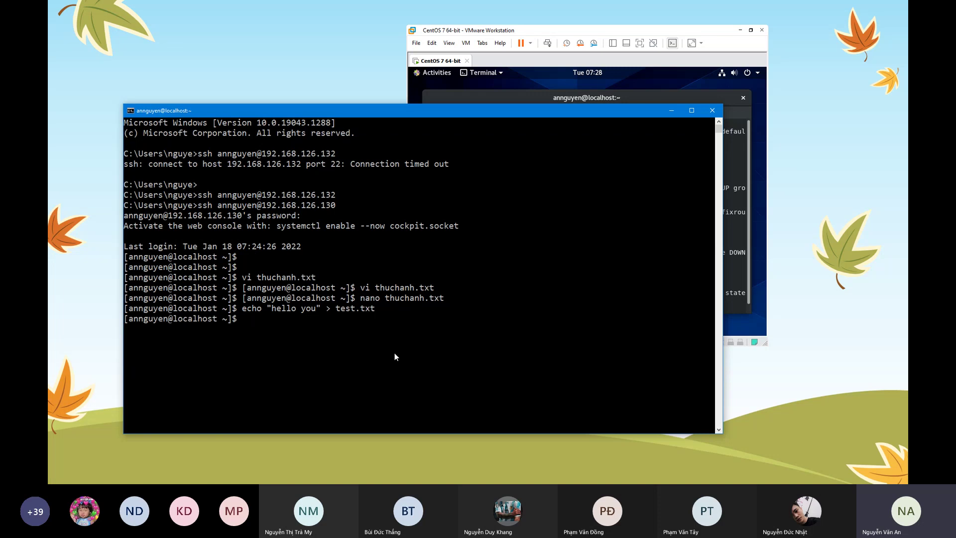
# Step: Print test.txt's contents with cat test.txt and with tail test.txt
pyautogui.write('cat test.txt')
pyautogui.press('Return')
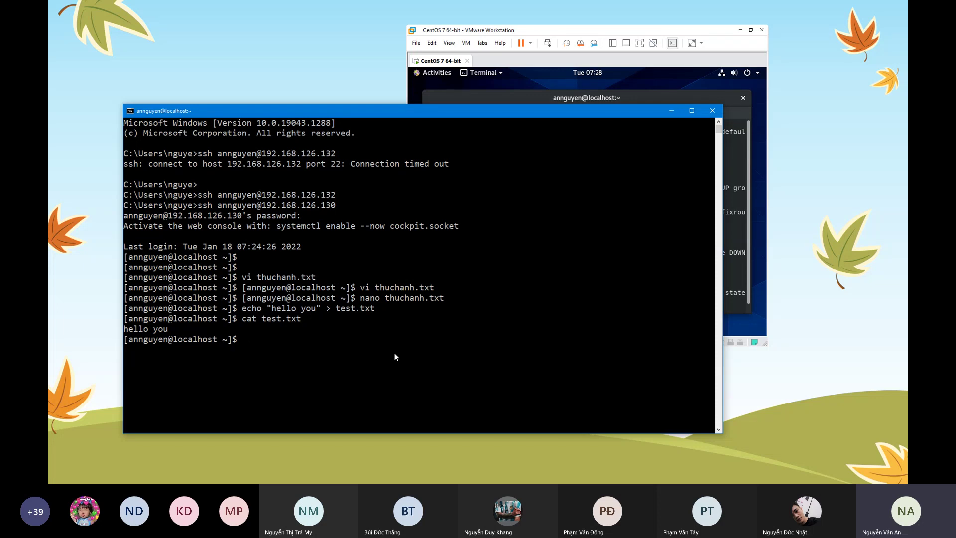
pyautogui.write('tail test.txt')
pyautogui.press('Return')
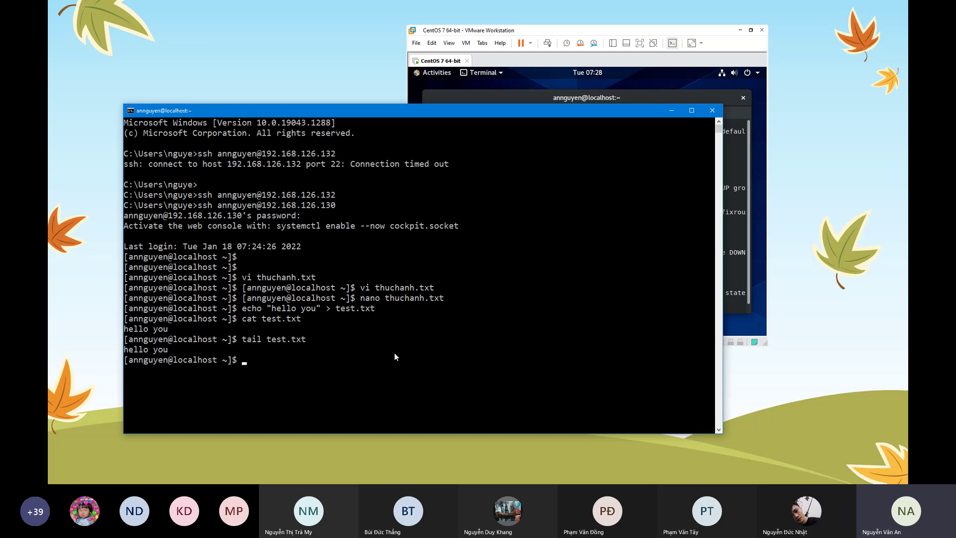
# Step: In Notepad, add the thuchanhlab1.txt task with an indented content line '- Bai thuc hanh kiem tra phan quyen trong linux'
pyautogui.click(671, 110)
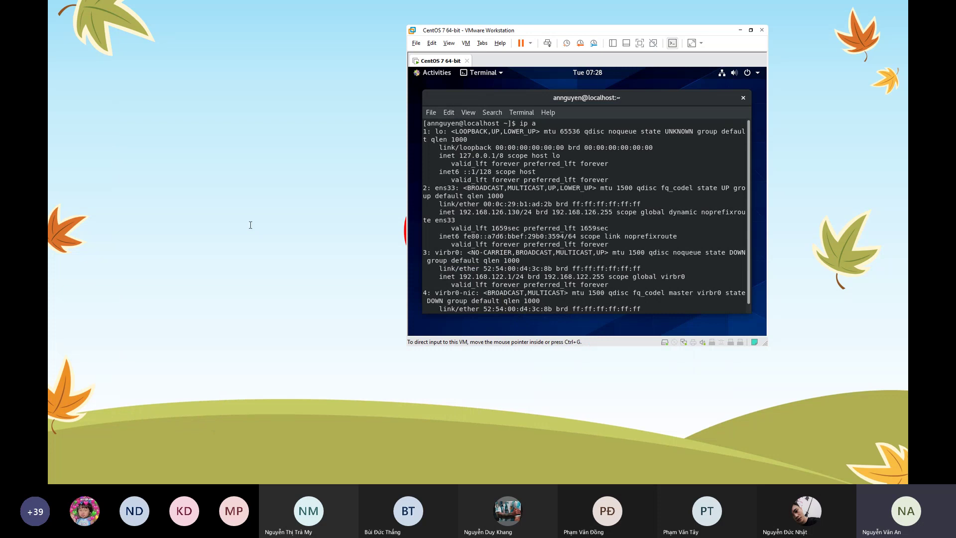
pyautogui.hotkey('alt', 'Tab')
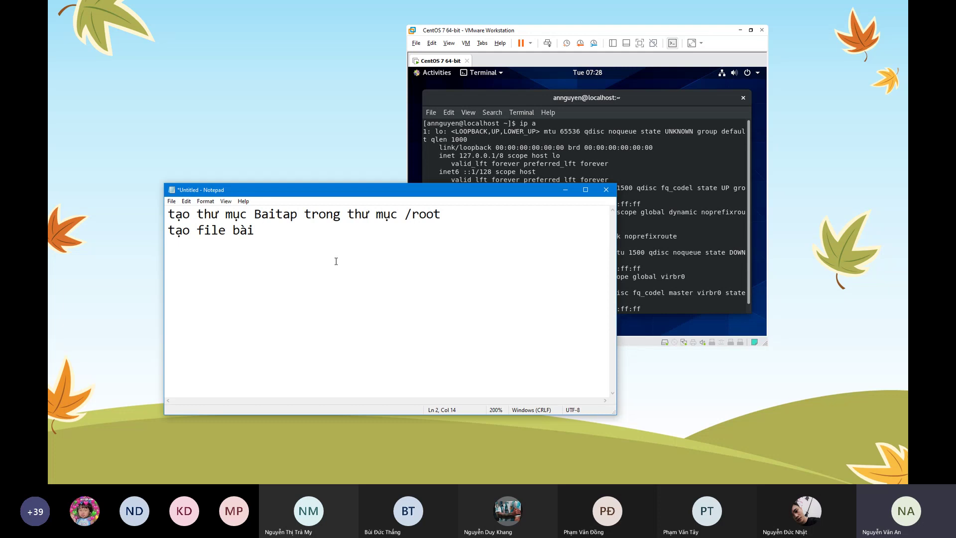
pyautogui.press('BackSpace')
pyautogui.press('BackSpace')
pyautogui.press('BackSpace')
pyautogui.press('BackSpace')
pyautogui.write('thuchanhlab1.')
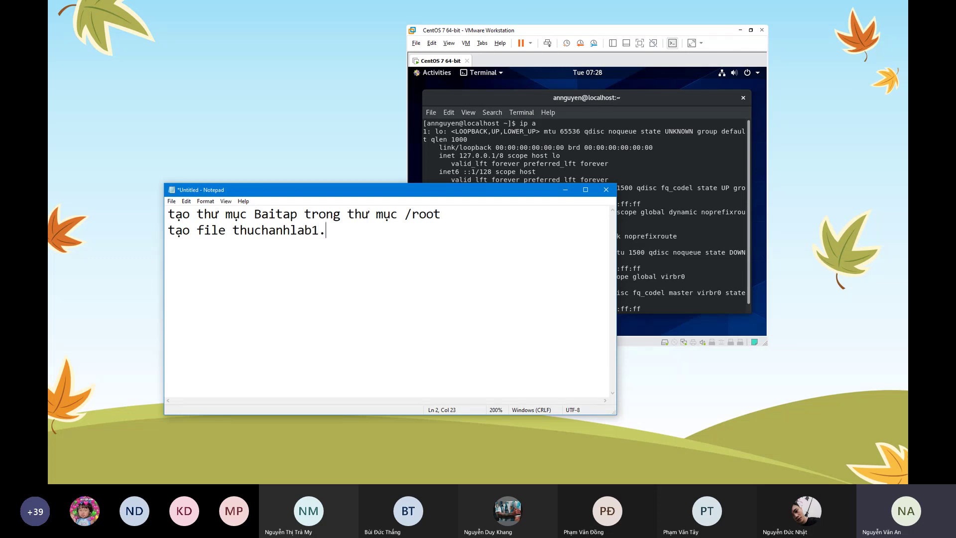
pyautogui.write('txt voiw')
pyautogui.press('BackSpace')
pyautogui.write('no')
pyautogui.write('oi')
pyautogui.write('j d')
pyautogui.write('ung:')
pyautogui.press('Return')
pyautogui.write('-')
pyautogui.press('BackSpace')
pyautogui.press('Tab')
pyautogui.write('- Ba')
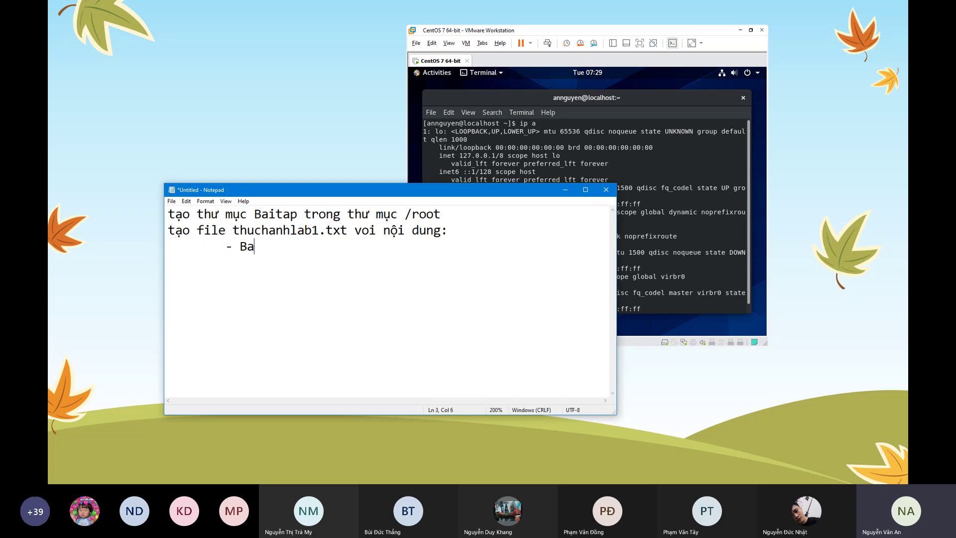
pyautogui.write('i thuc hanh kiem tra p')
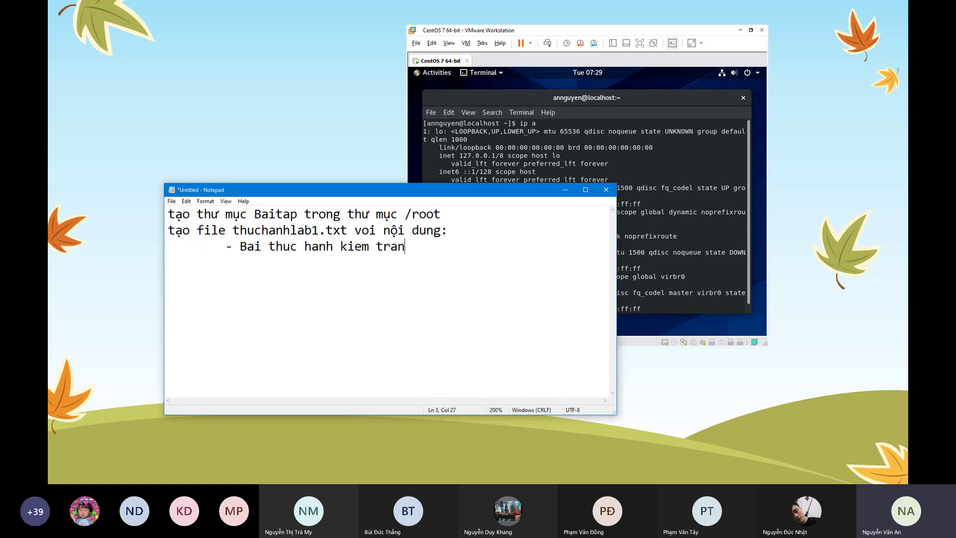
pyautogui.write('han quyen ')
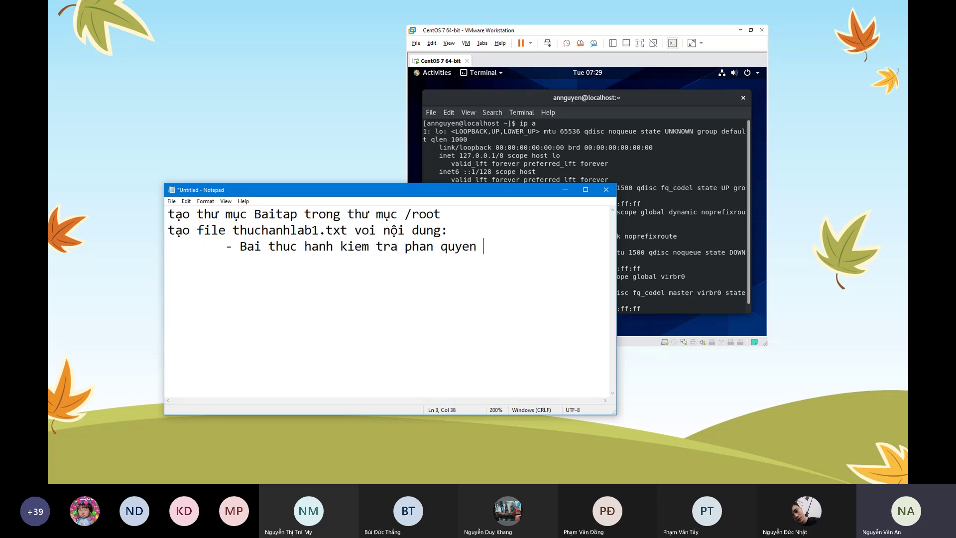
pyautogui.write('trong linux')
# Step: Insert 'trong thu muc Baitap' after thuchanhlab1.txt and begin the task copying Baitap to /home
pyautogui.click(349, 232)
pyautogui.write('trong thu')
pyautogui.write(' muc ')
pyautogui.write('Baitap')
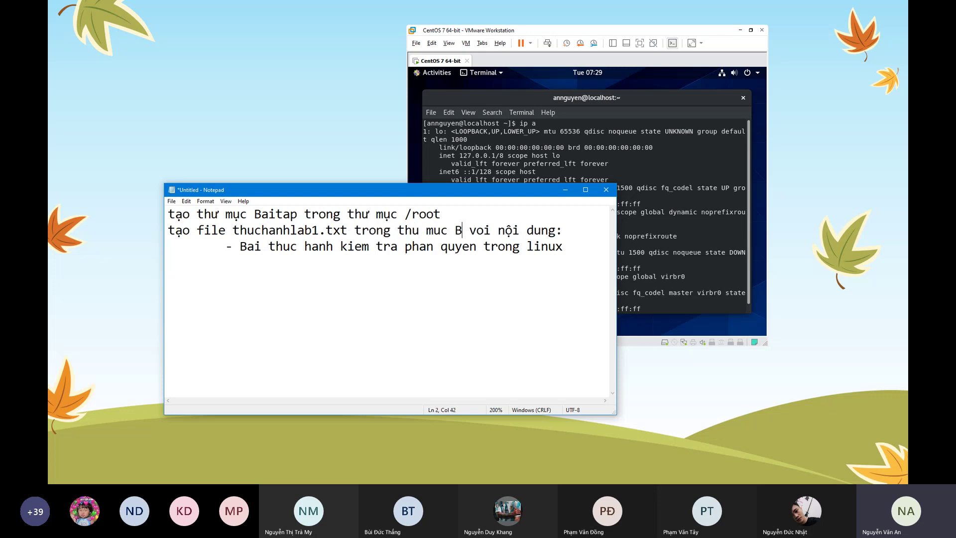
pyautogui.press('BackSpace')
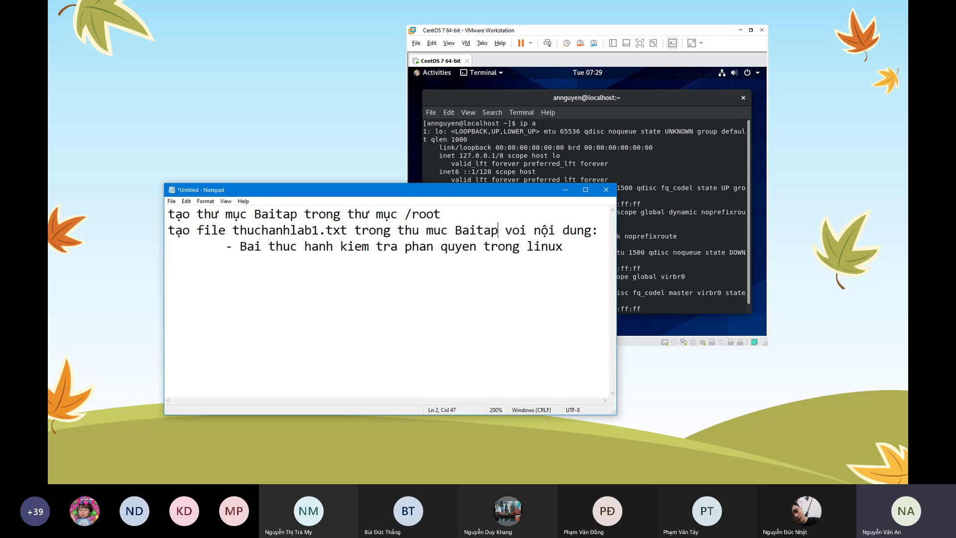
pyautogui.press('Right')
pyautogui.press('Right')
pyautogui.press('Right')
pyautogui.press('Right')
pyautogui.press('Right')
pyautogui.press('Right')
pyautogui.press('Right')
pyautogui.press('Return')
pyautogui.write('copy')
pyautogui.write(' thư mục Bai')
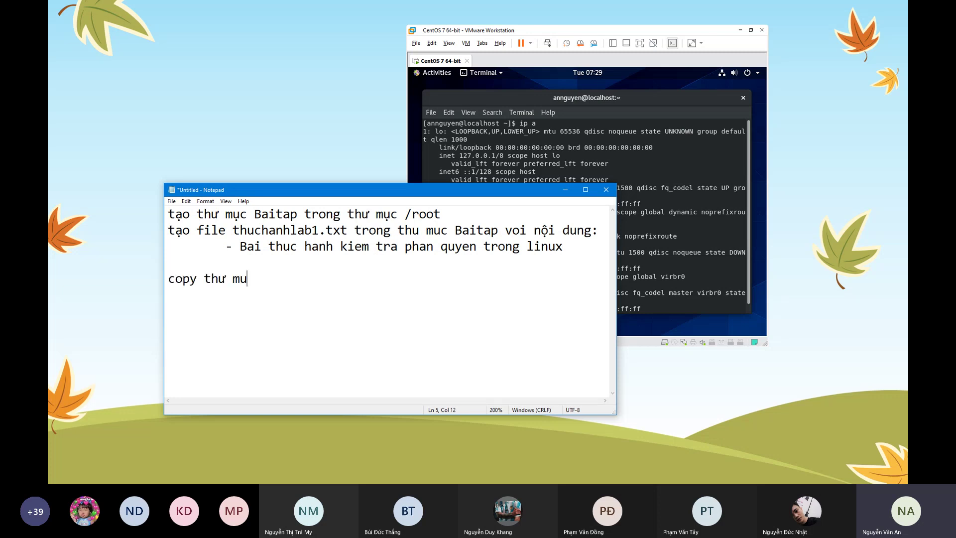
pyautogui.write('tap đến')
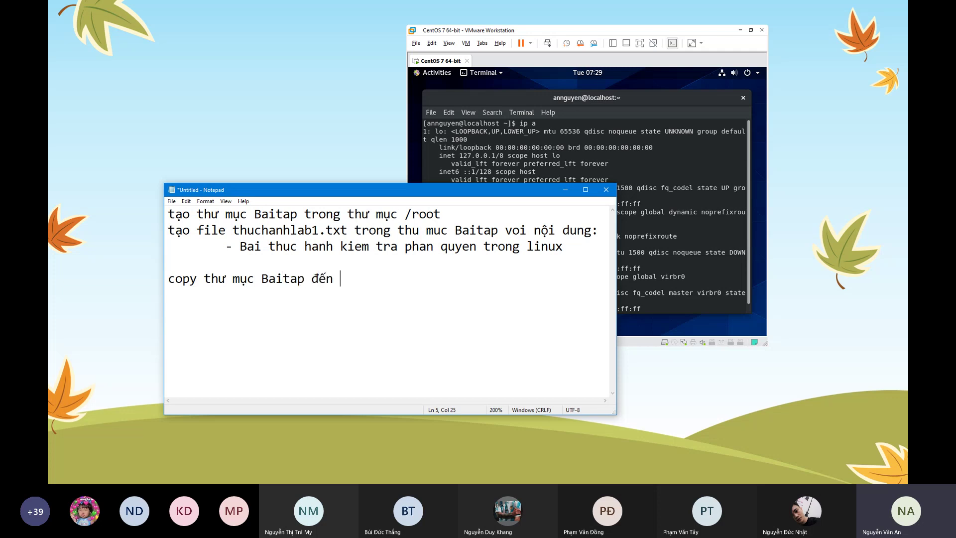
pyautogui.write(' đường dân')
pyautogui.write('x ')
pyautogui.write('/home/')
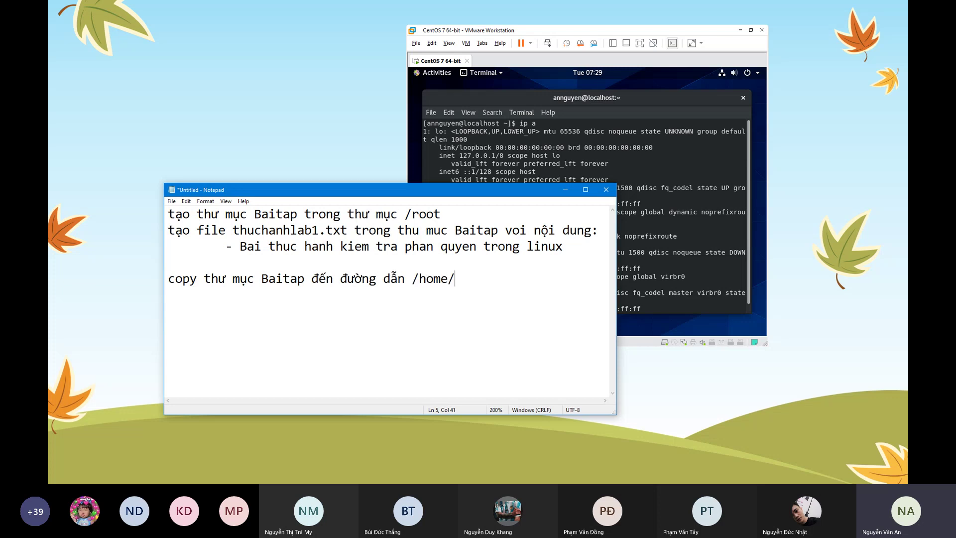
pyautogui.write('$user')
# Step: Finish the copy task with the destination /home/$username
pyautogui.press('BackSpace')
# Step: Add the task to make soft link baithuchanh pointing to /home/$username/Baitap, and widen Notepad to show it
pyautogui.press('BackSpace')
pyautogui.write('username')
pyautogui.press('Return')
pyautogui.write('taokj')
pyautogui.press('BackSpace')
pyautogui.press('BackSpace')
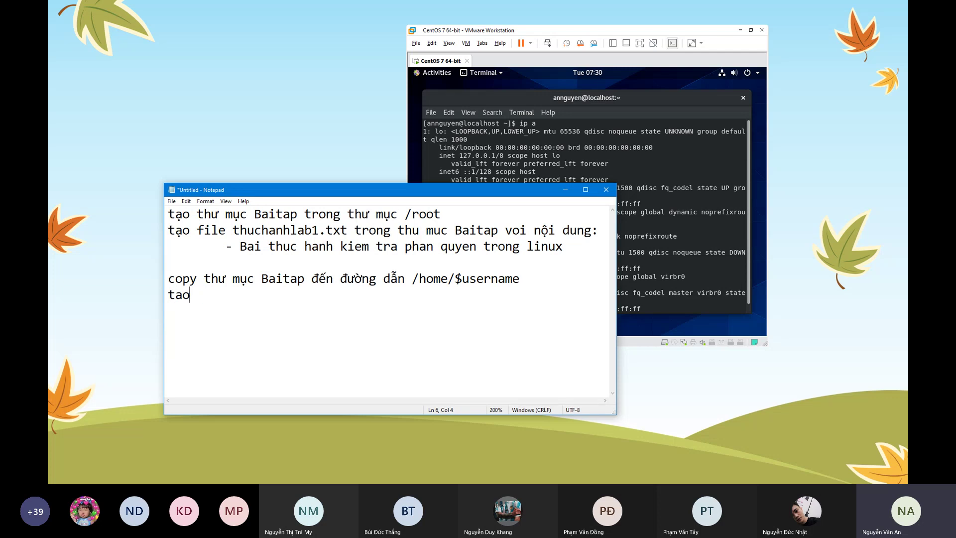
pyautogui.write('lieen')
pyautogui.press('BackSpace')
pyautogui.press('BackSpace')
pyautogui.press('BackSpace')
pyautogui.press('BackSpace')
pyautogui.write('ên kết mềm')
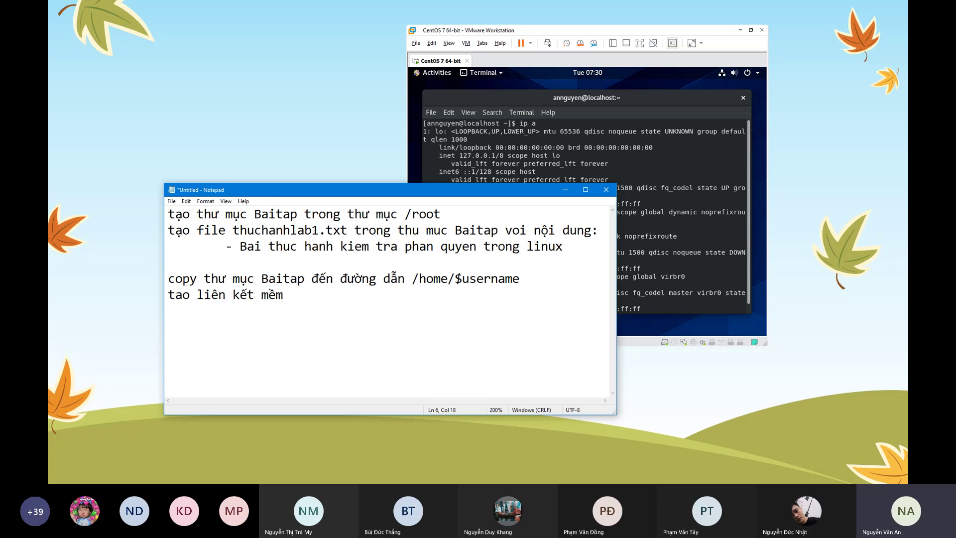
pyautogui.write(' tao')
pyautogui.press('BackSpace')
pyautogui.press('BackSpace')
pyautogui.press('BackSpace')
pyautogui.write('lien')
pyautogui.press('BackSpace')
pyautogui.press('BackSpace')
pyautogui.press('BackSpace')
pyautogui.press('BackSpace')
pyautogui.write('baithc')
pyautogui.press('BackSpace')
pyautogui.write('uchanh ')
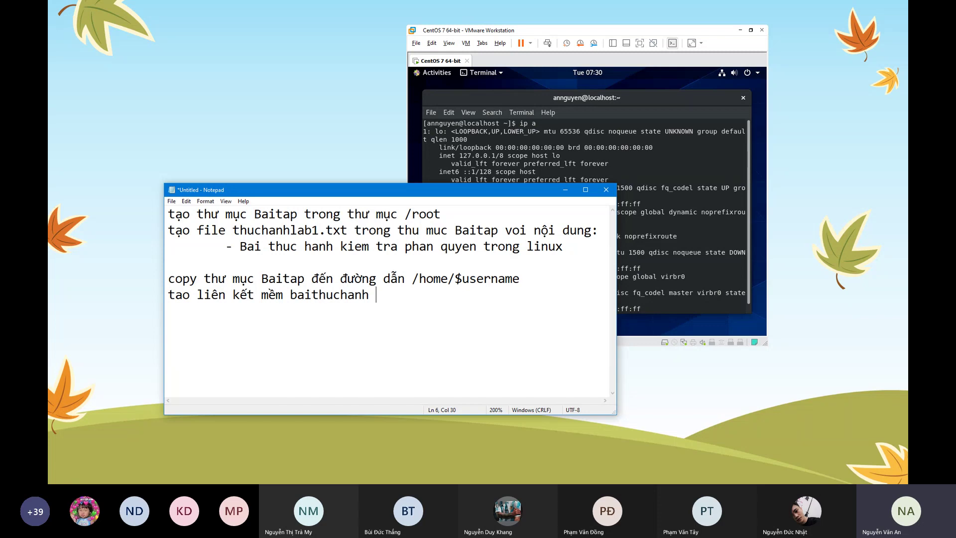
pyautogui.write('trỏ tơi')
pyautogui.write('s đưa')
pyautogui.press('BackSpace')
pyautogui.press('BackSpace')
pyautogui.press('BackSpace')
pyautogui.write('thư mục /')
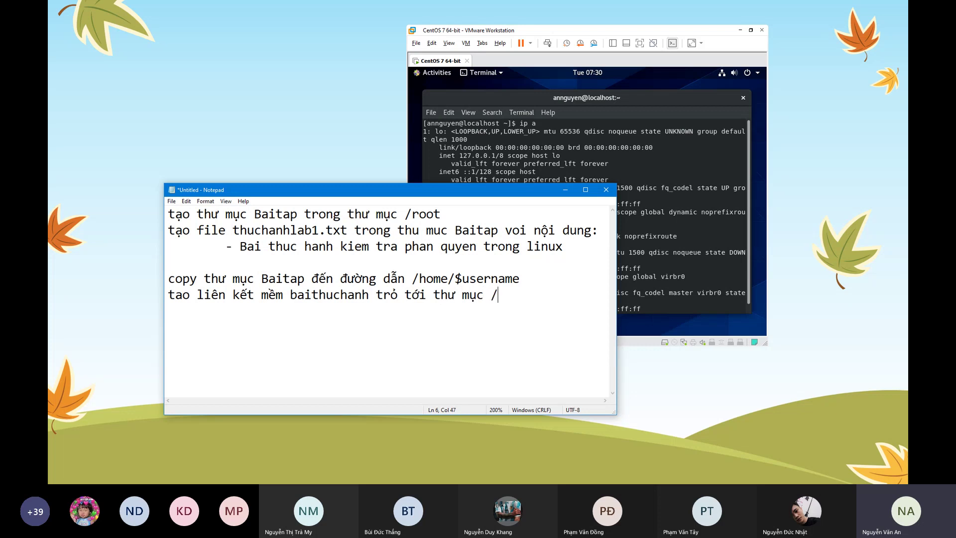
pyautogui.write('home/$um')
pyautogui.press('BackSpace')
pyautogui.press('BackSpace')
pyautogui.write('username/Baitap')
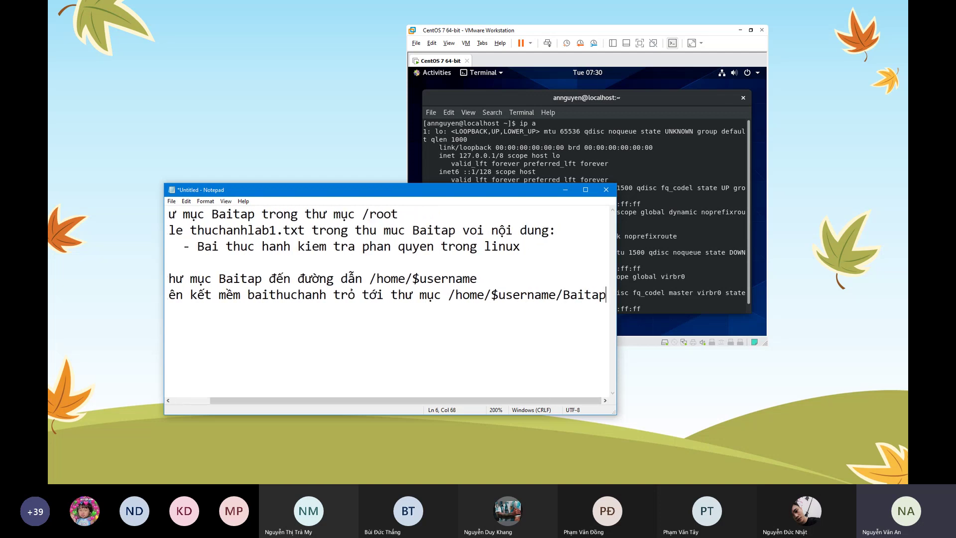
pyautogui.press('Return')
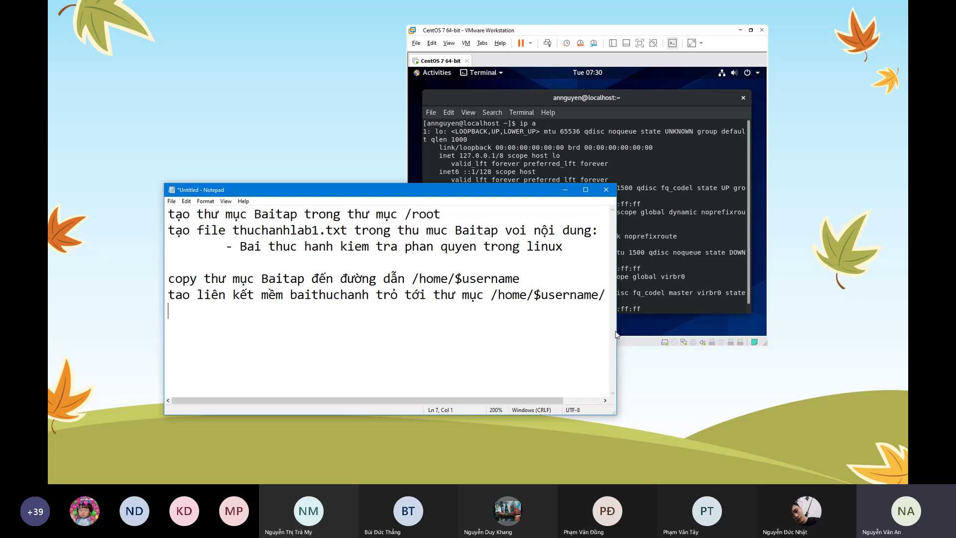
pyautogui.moveTo(617, 334); pyautogui.dragTo(754, 335)
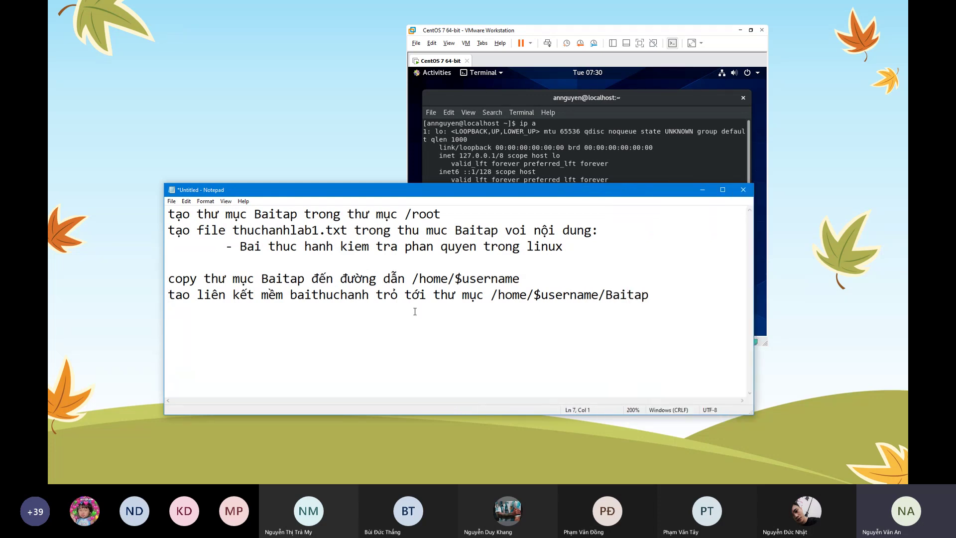
pyautogui.scroll(3, 412, 311)
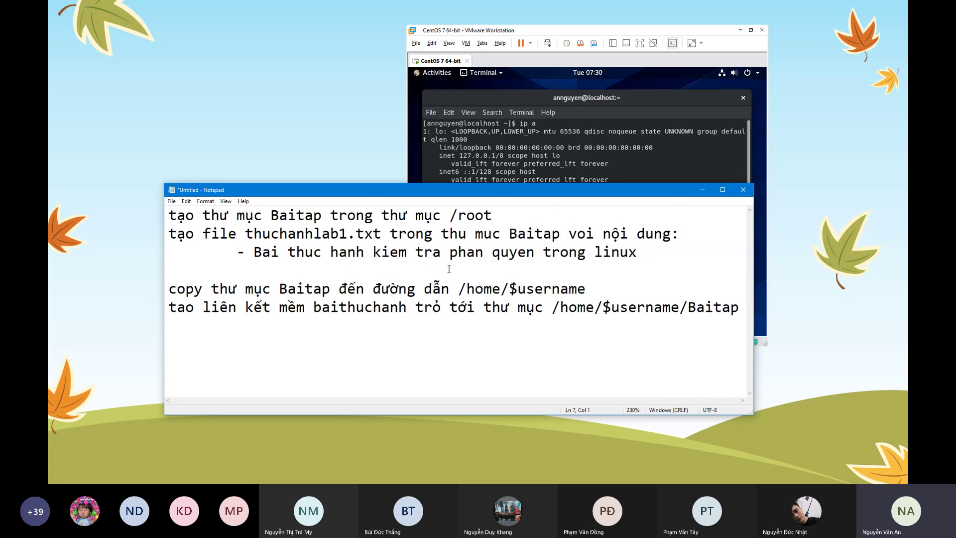
# Step: Move the Notepad notes to the top-left and place the Teams meeting window below them
pyautogui.press('Return')
pyautogui.hotkey('ctrl', 'a')
pyautogui.click(281, 379)
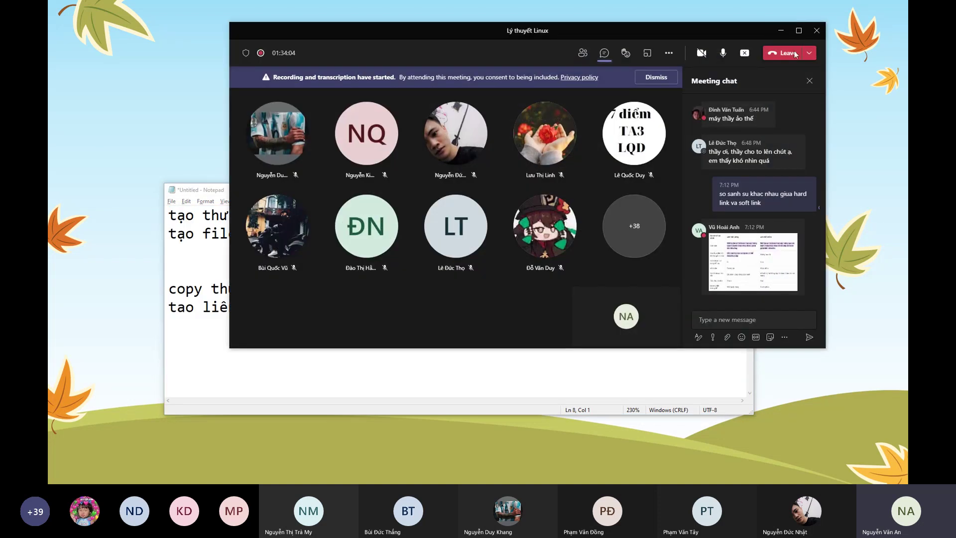
pyautogui.moveTo(695, 31); pyautogui.dragTo(708, 331)
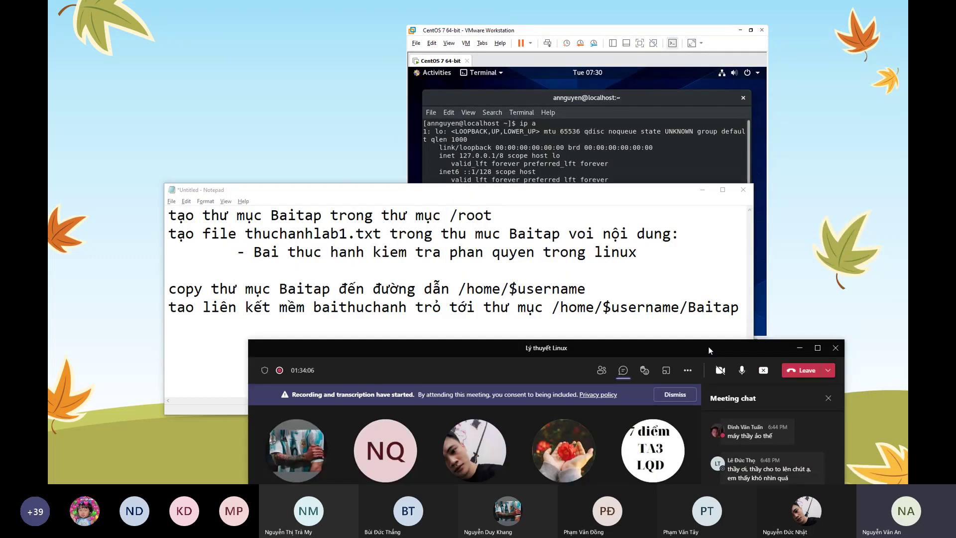
pyautogui.moveTo(608, 190); pyautogui.dragTo(535, 47)
pyautogui.moveTo(543, 336); pyautogui.dragTo(461, 198)
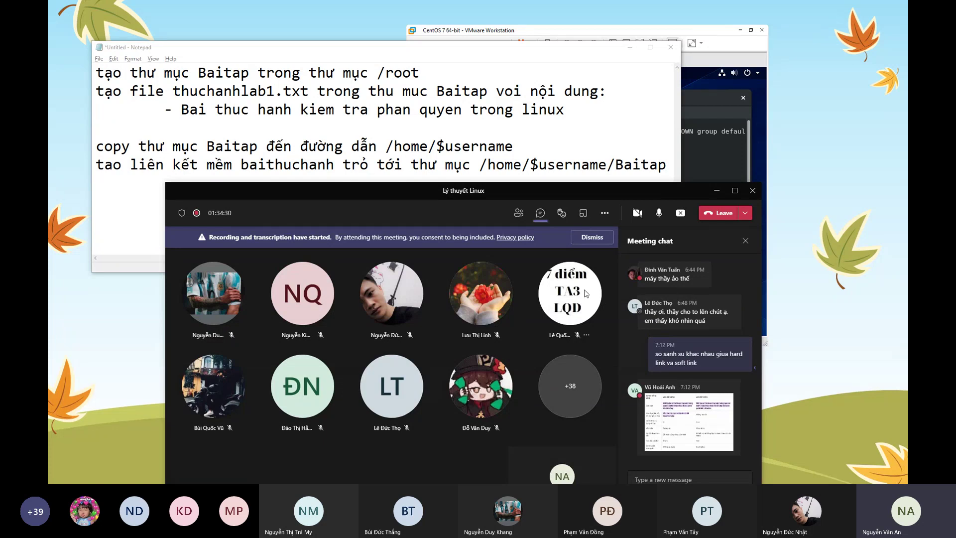
pyautogui.moveTo(649, 193); pyautogui.dragTo(653, 185)
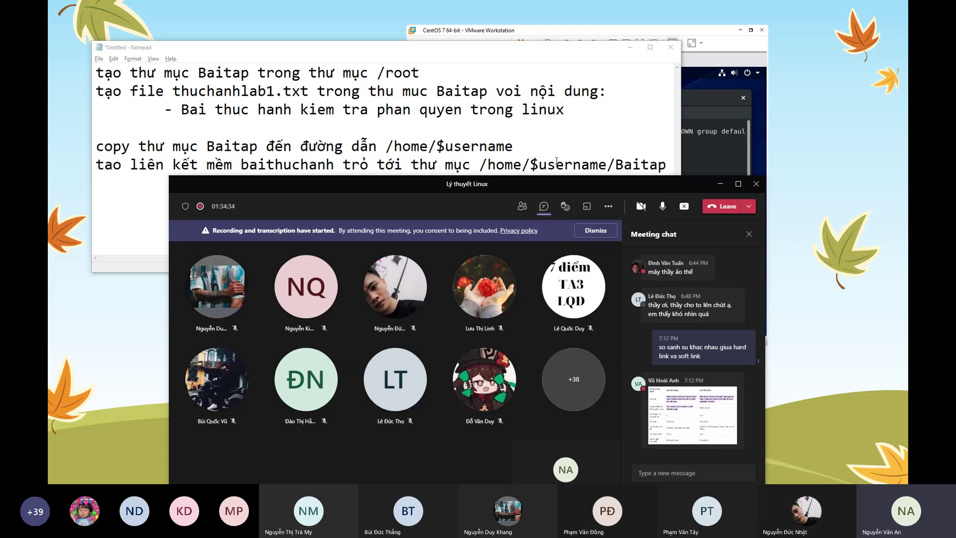
pyautogui.click(572, 163)
pyautogui.moveTo(667, 165); pyautogui.dragTo(95, 72)
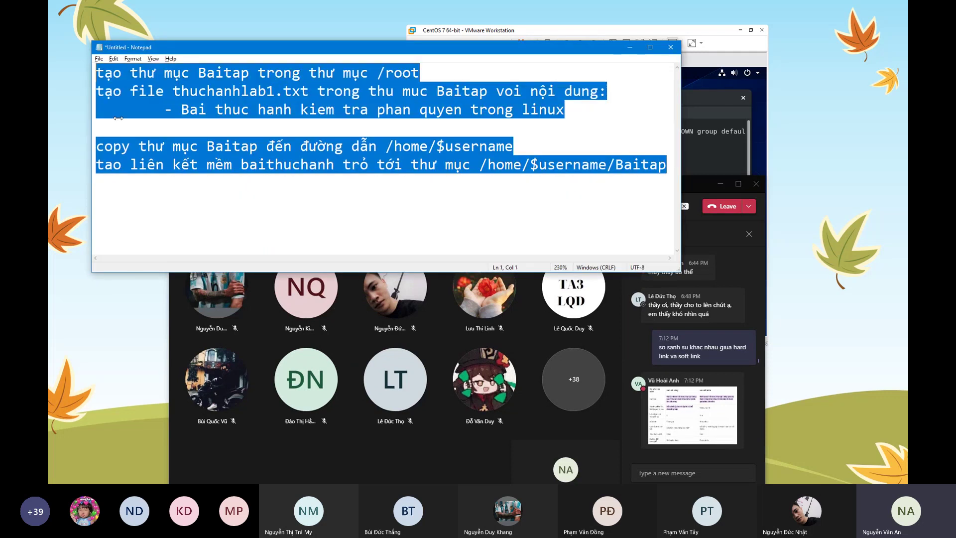
# Step: Bring the Notepad exercise list back over the Teams meeting and clear its selection
pyautogui.click(617, 434)
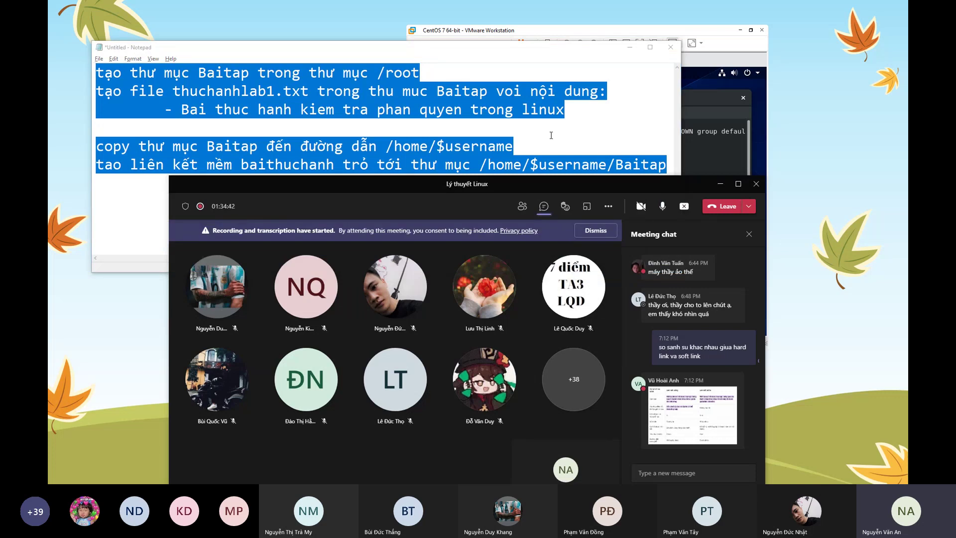
pyautogui.click(553, 98)
pyautogui.click(616, 207)
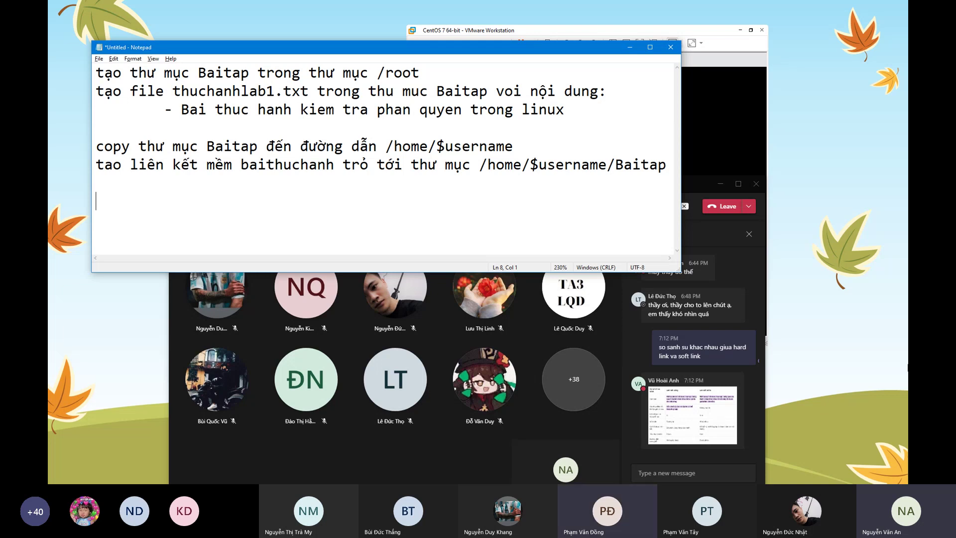
# Step: Switch between the Teams meeting and Notepad, ending with the meeting in front and moved higher
pyautogui.click(748, 247)
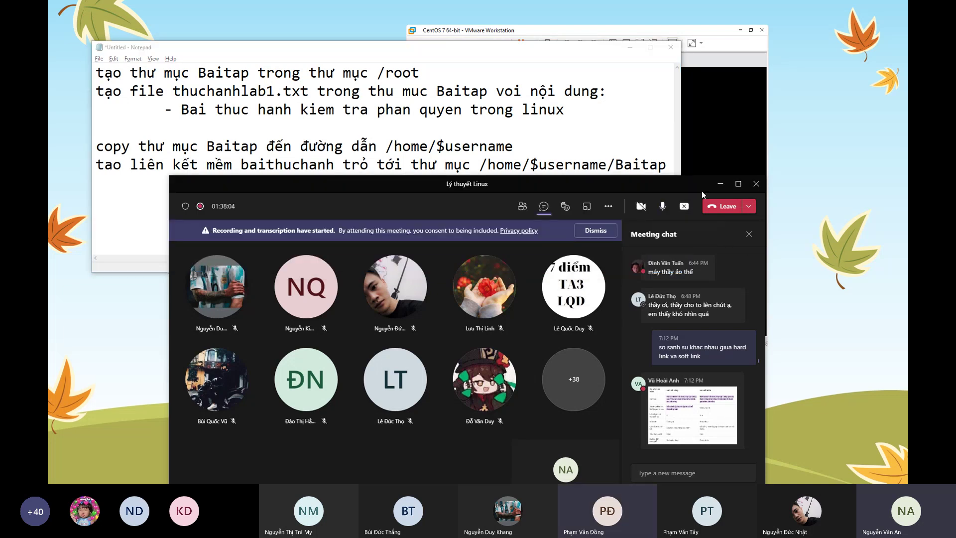
pyautogui.click(638, 125)
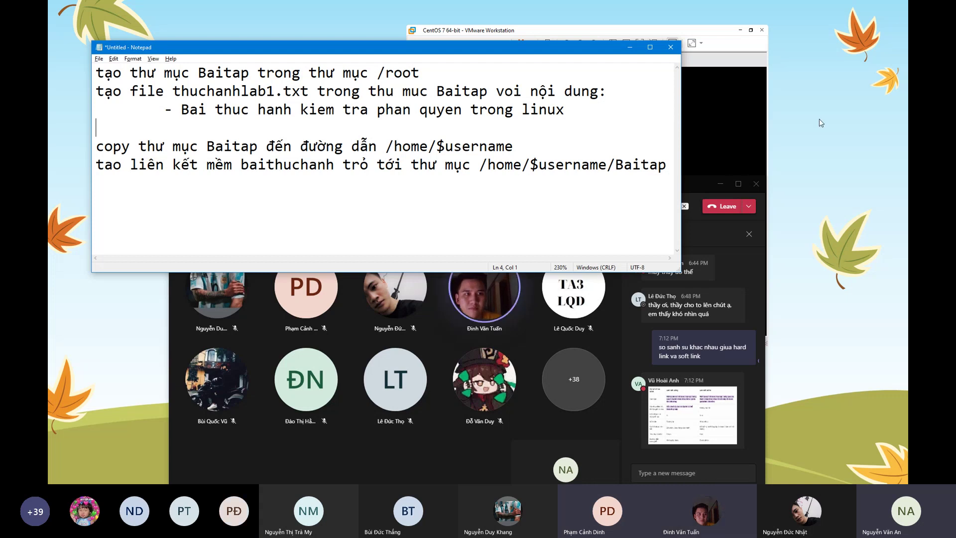
pyautogui.click(692, 241)
pyautogui.moveTo(686, 190)
pyautogui.mouseDown()
pyautogui.moveTo(695, 152)
pyautogui.moveTo(697, 215)
pyautogui.moveTo(694, 174)
pyautogui.mouseUp()
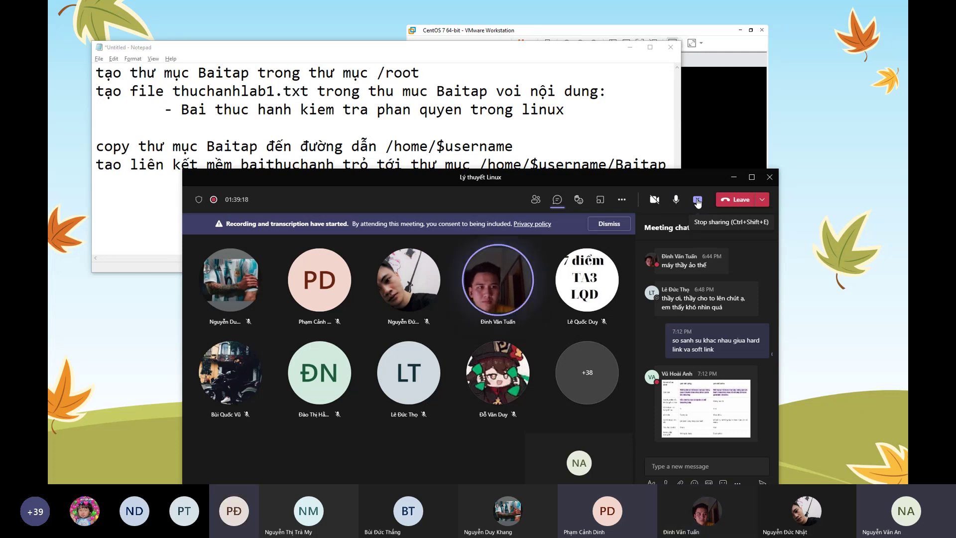
# Step: Stop sharing, then maximize the KaLinux VirtualBox window showing the student's terminal
pyautogui.click(697, 200)
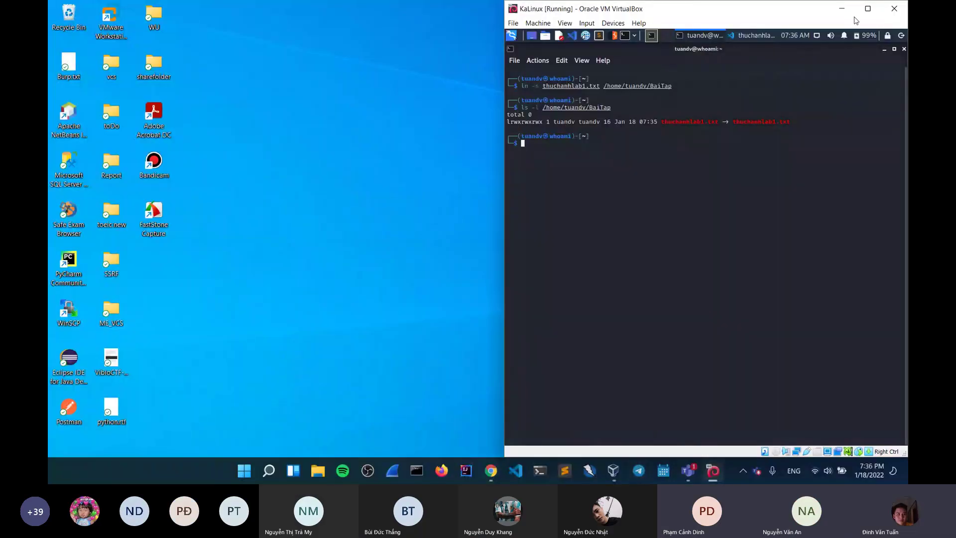
pyautogui.click(868, 8)
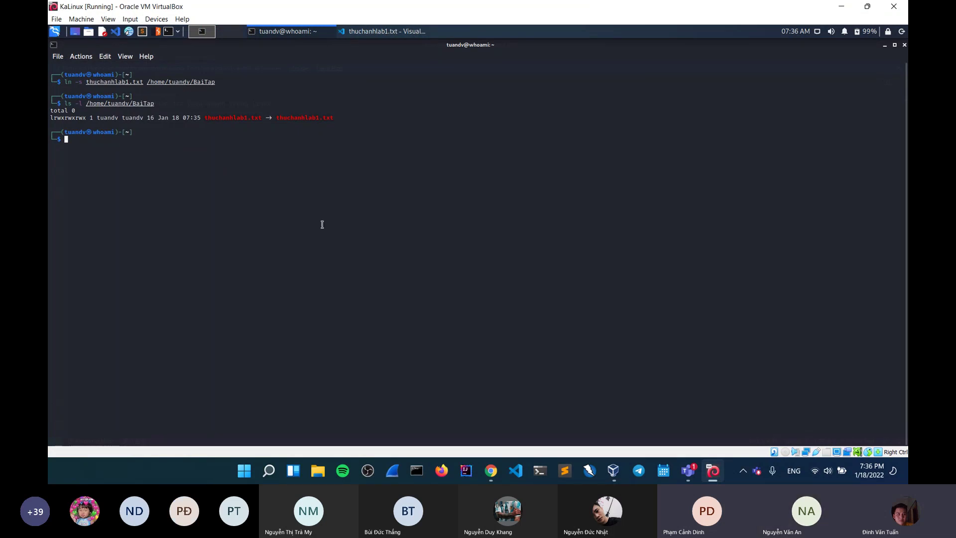
# Step: Move the Teams window aside, run ls in the home folder, and highlight BaiTap
pyautogui.click(798, 396)
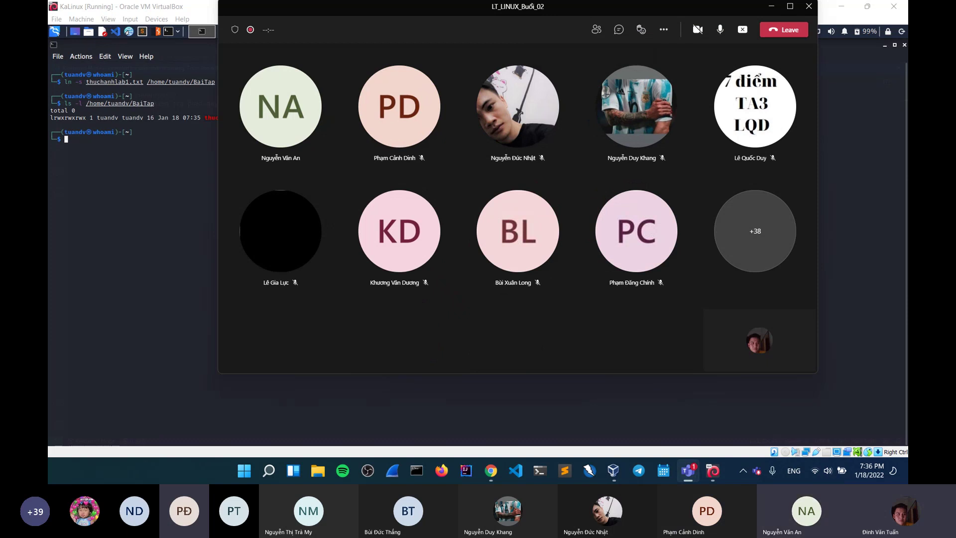
pyautogui.moveTo(542, 10); pyautogui.dragTo(671, 49)
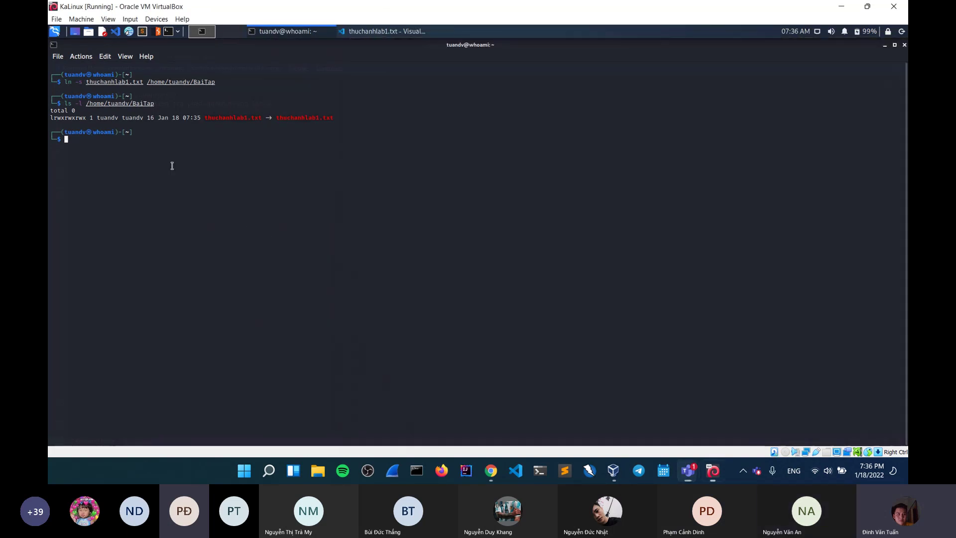
pyautogui.click(171, 165)
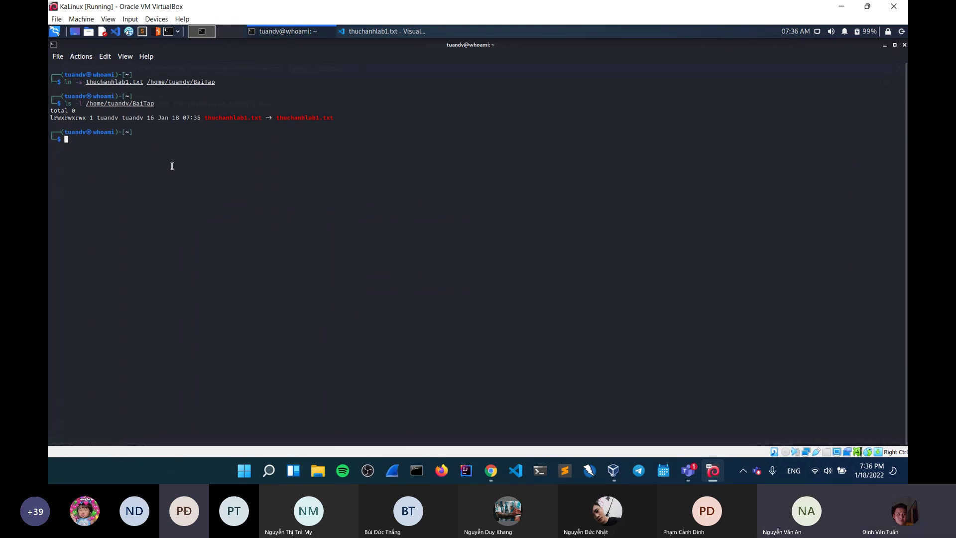
pyautogui.write('ls')
pyautogui.press('Return')
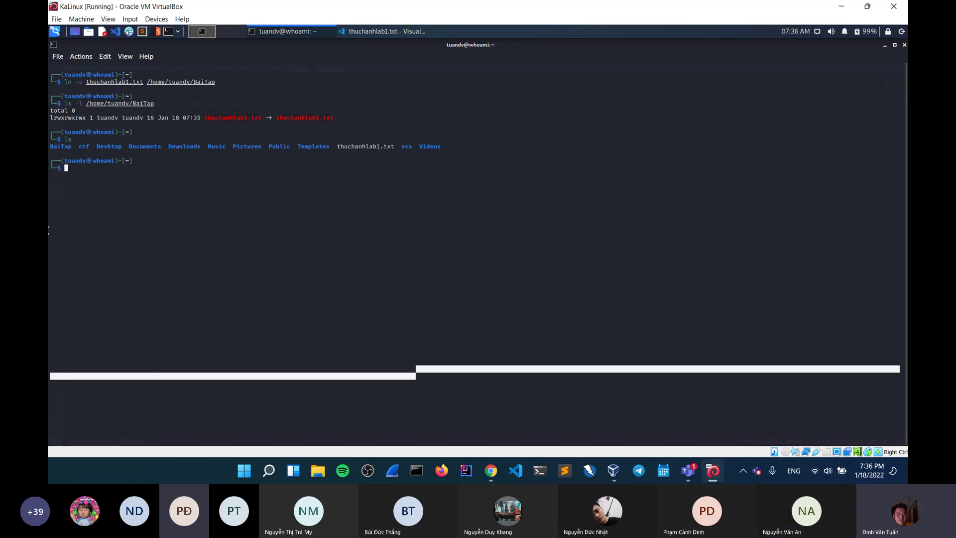
pyautogui.doubleClick(60, 146)
pyautogui.click(119, 168)
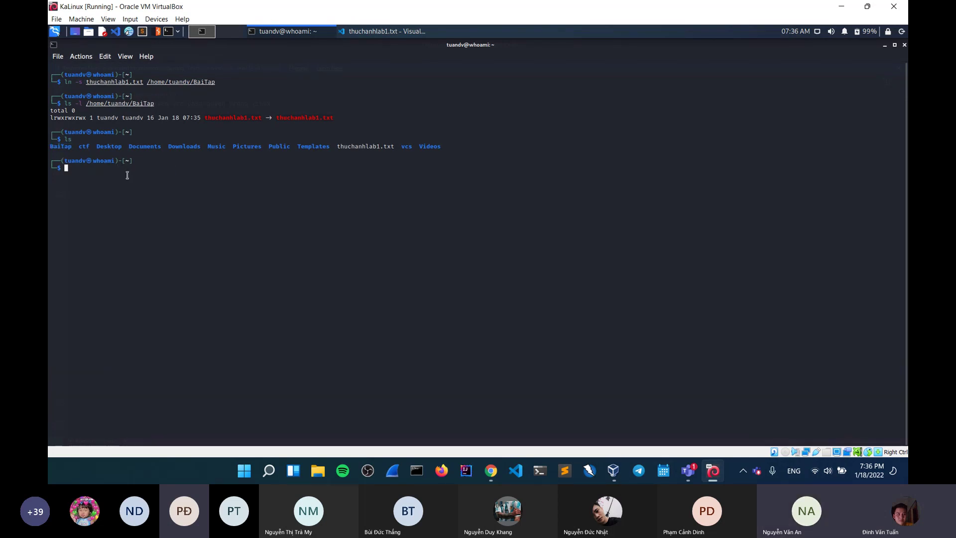
pyautogui.doubleClick(72, 147)
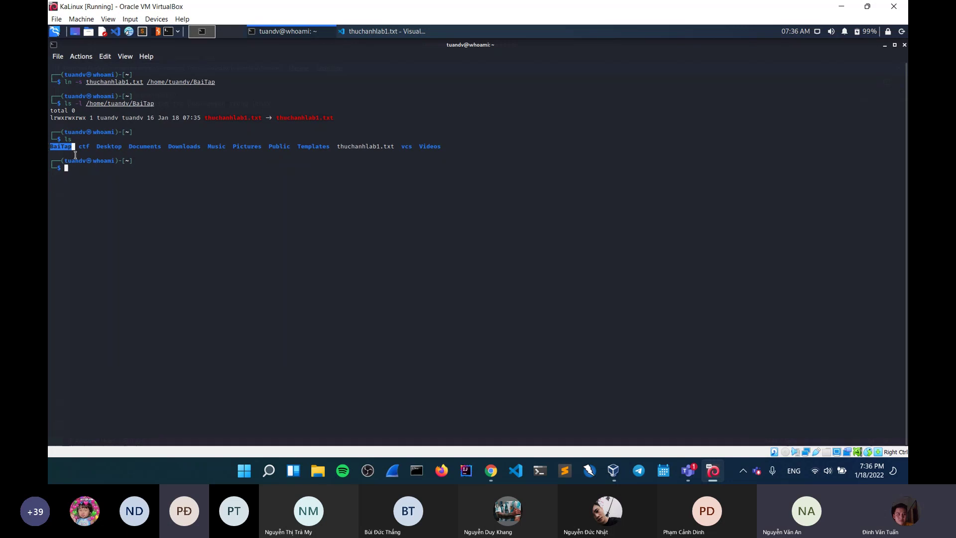
pyautogui.click(67, 146)
# Step: Run pwd, change to / with cd /, and list it with ls
pyautogui.write('pwd')
pyautogui.press('Return')
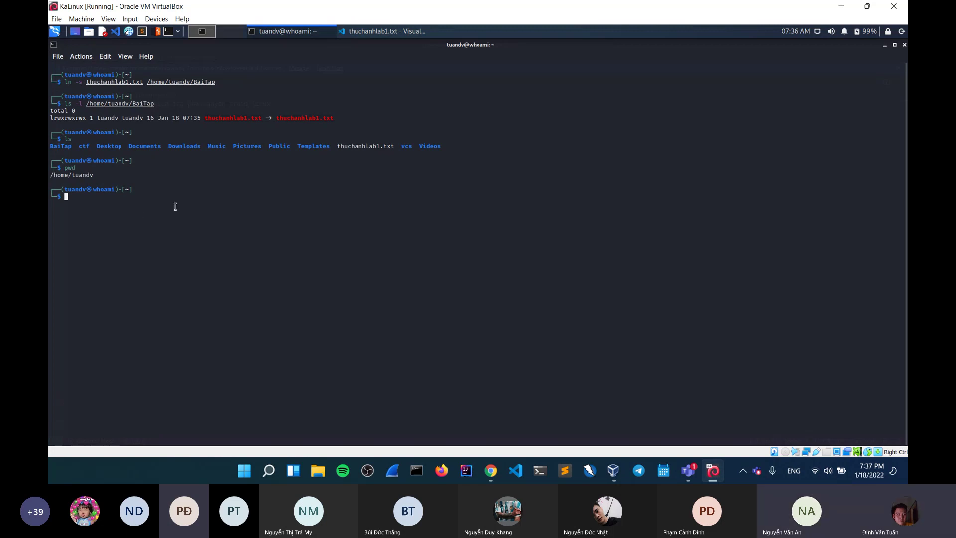
pyautogui.write('cd /')
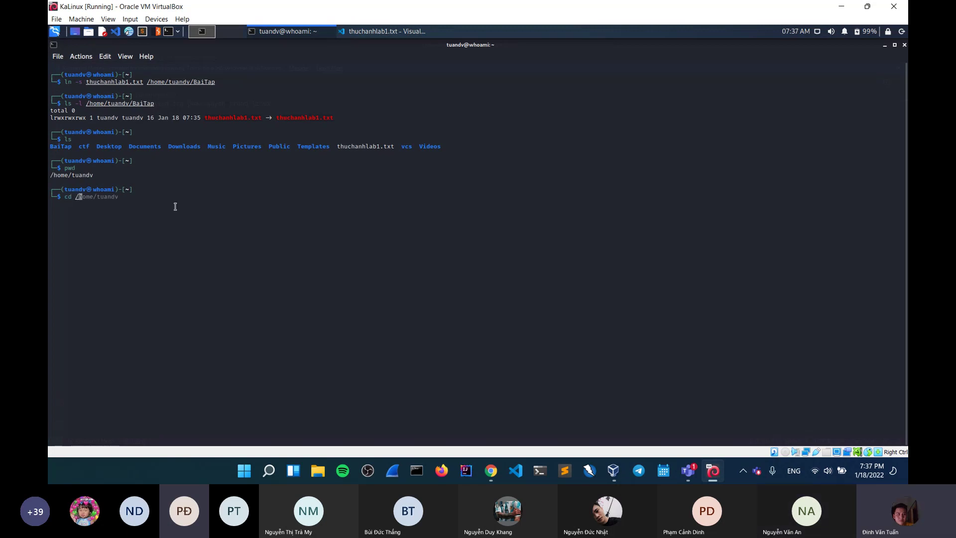
pyautogui.press('BackSpace')
pyautogui.write('/')
pyautogui.press('Return')
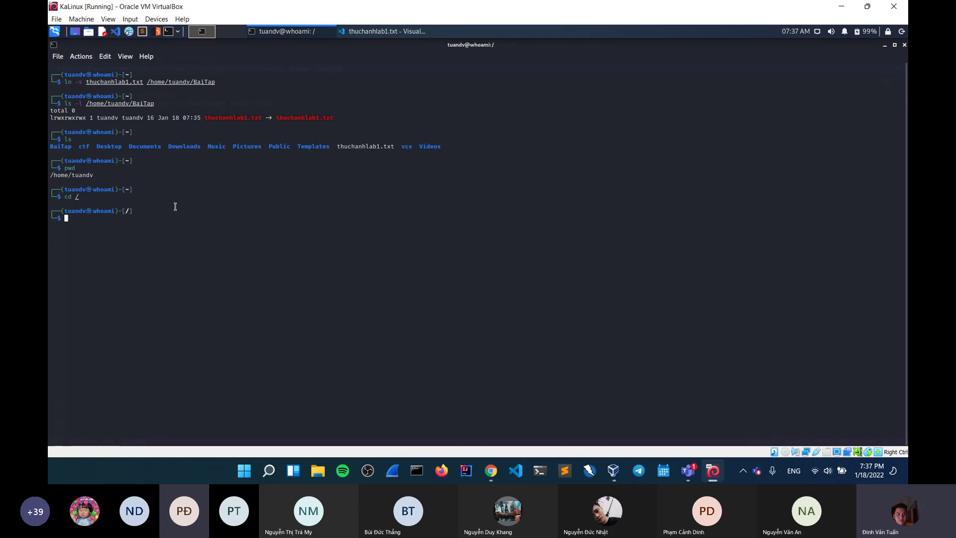
pyautogui.write('ls')
pyautogui.press('Return')
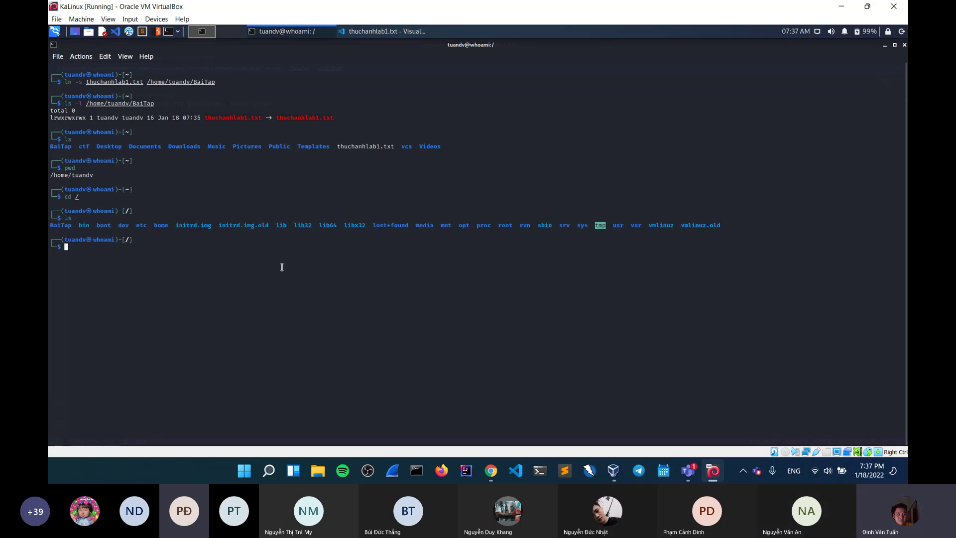
# Step: Highlight BaiTap and root in the root directory listing
pyautogui.moveTo(72, 226); pyautogui.dragTo(48, 227)
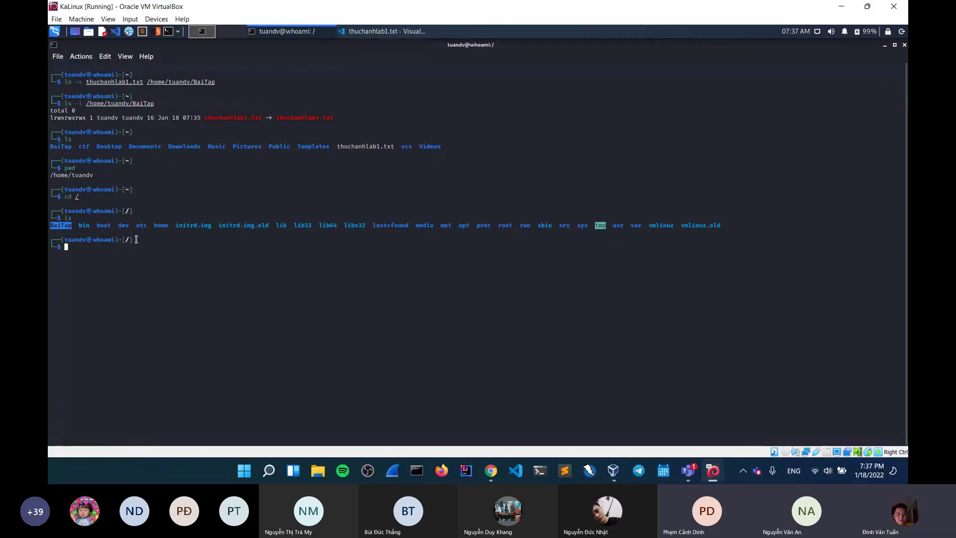
pyautogui.click(274, 258)
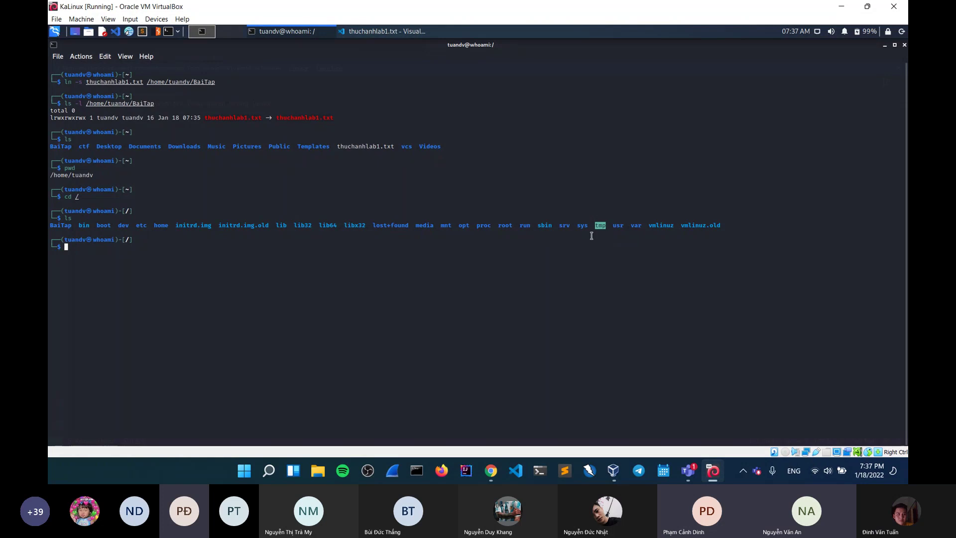
pyautogui.moveTo(516, 225); pyautogui.dragTo(500, 225)
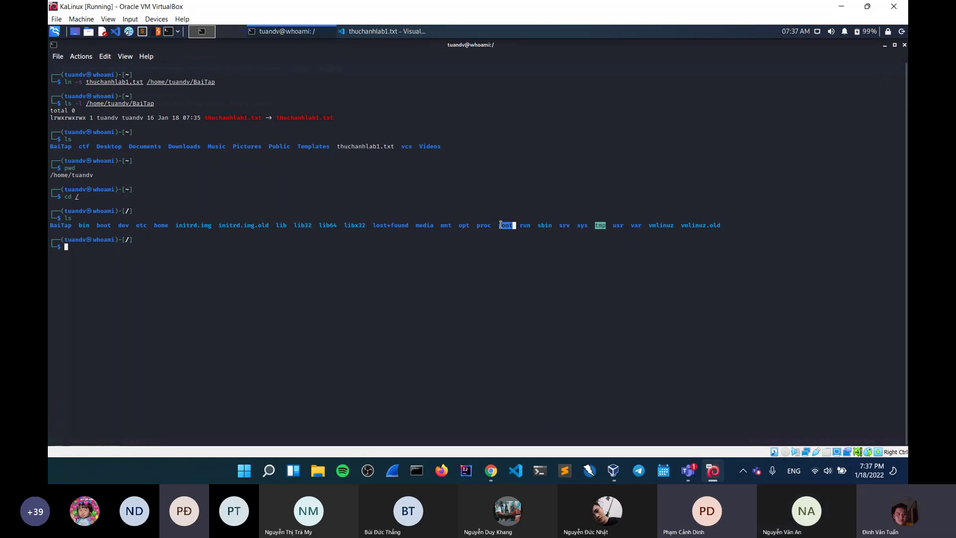
pyautogui.click(502, 225)
pyautogui.doubleClick(505, 225)
pyautogui.click(523, 237)
# Step: Try mkdir /root/BaiTap, then create it successfully with sudo mkdir /root/BaiTap
pyautogui.write('mkdir')
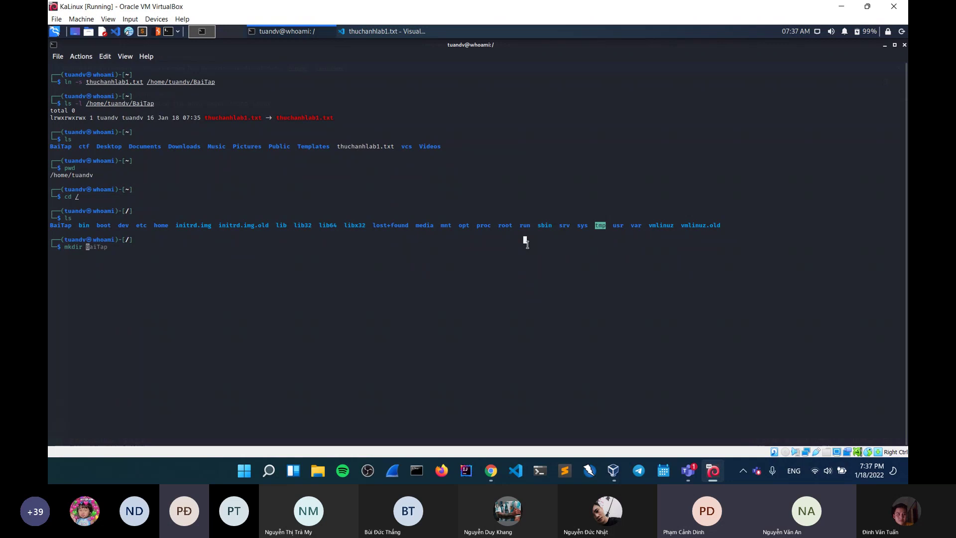
pyautogui.write('/root')
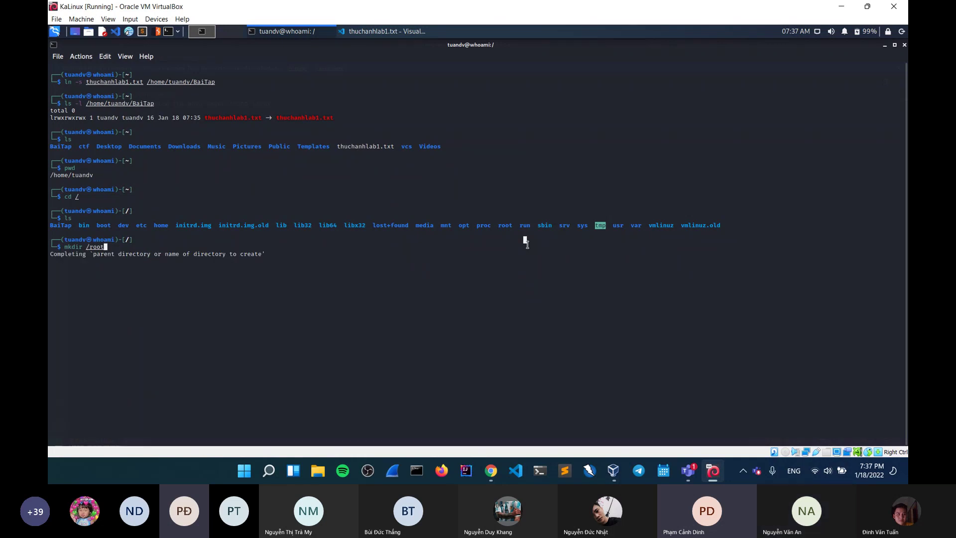
pyautogui.write('/BaiTap')
pyautogui.press('Return')
pyautogui.write('sudo mkdir ')
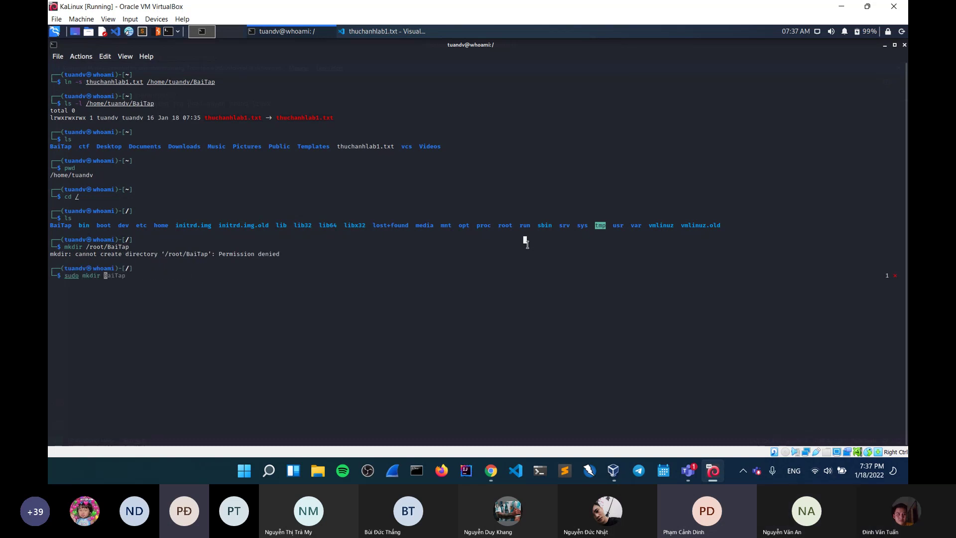
pyautogui.write('/root/Bai')
pyautogui.press('Tab')
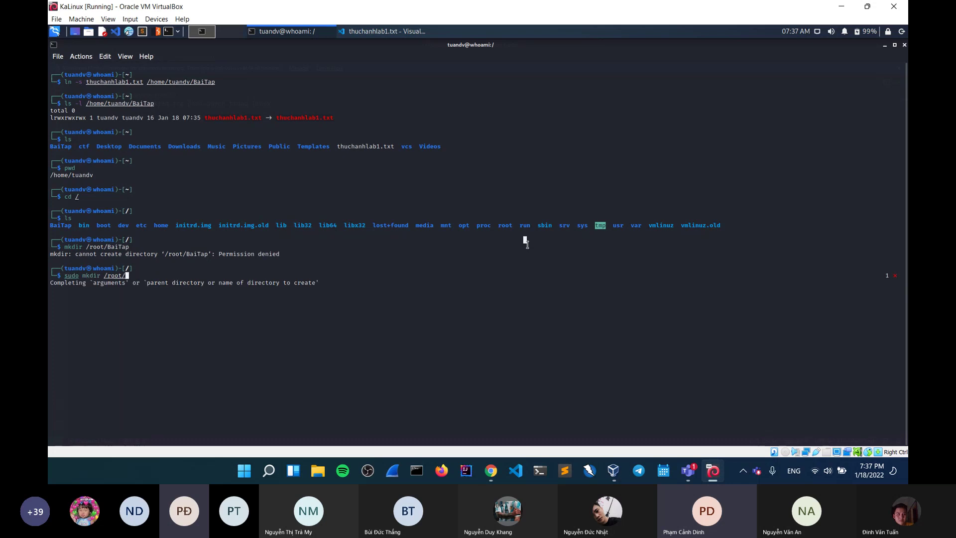
pyautogui.write('Tap')
pyautogui.press('Return')
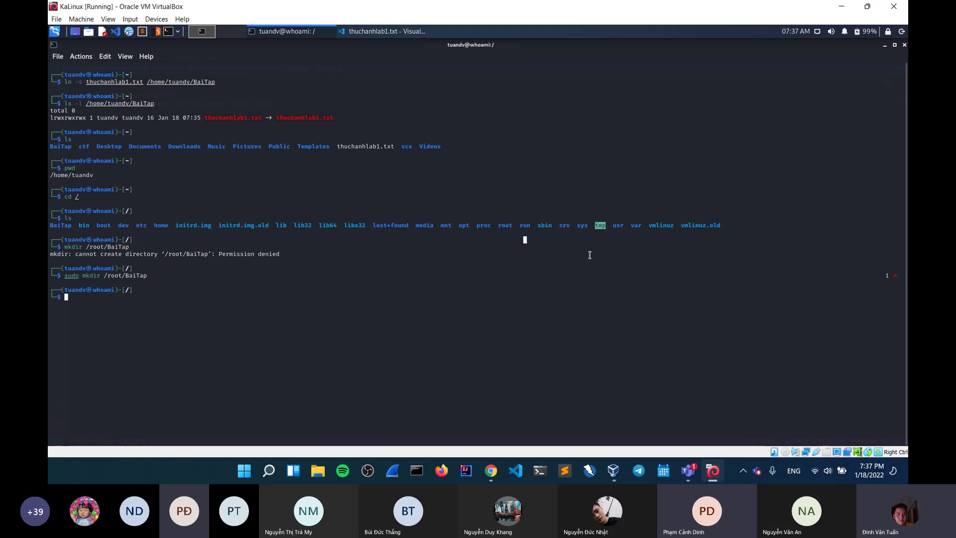
pyautogui.moveTo(143, 296); pyautogui.dragTo(180, 273)
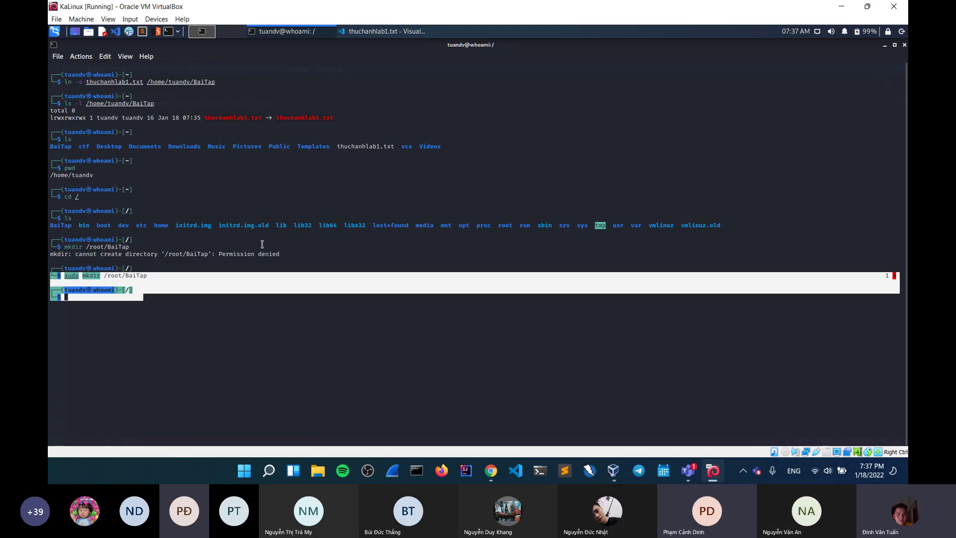
# Step: Return to /home/tuandv/, list it, and print thuchanhlab1.txt with cat
pyautogui.write('cd /home/tuandv/')
pyautogui.press('Return')
pyautogui.write('ls')
pyautogui.press('Return')
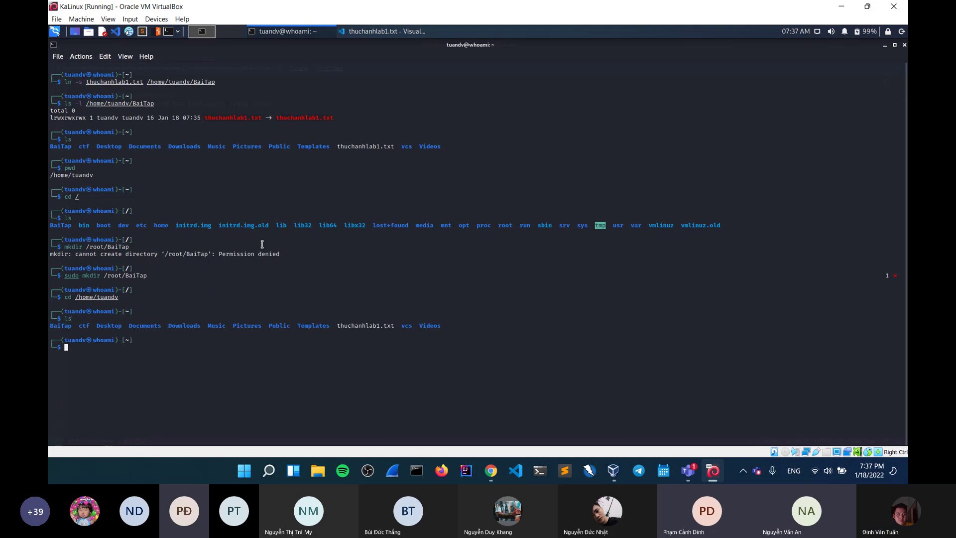
pyautogui.moveTo(333, 326); pyautogui.dragTo(420, 328)
pyautogui.write('cat thuq')
pyautogui.press('BackSpace')
pyautogui.press('Tab')
pyautogui.press('Return')
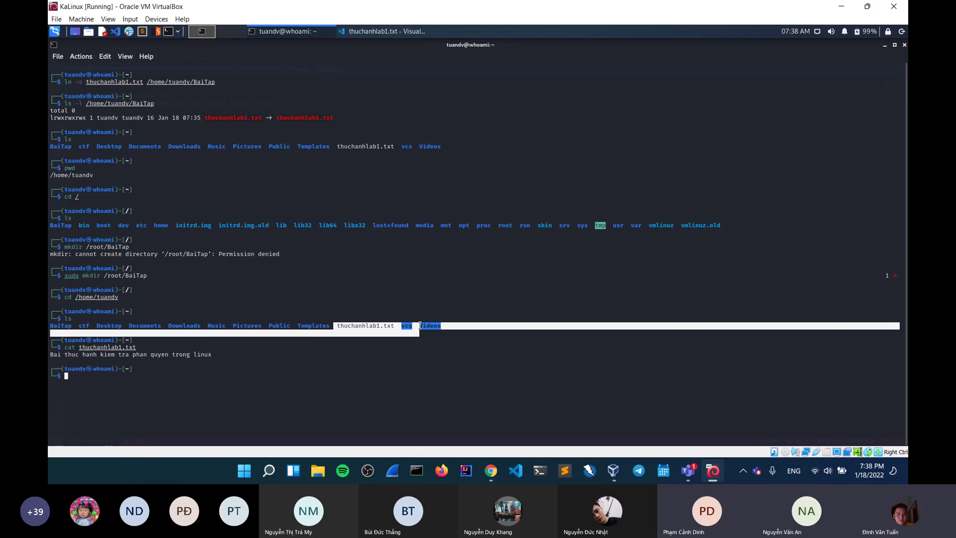
pyautogui.click(403, 354)
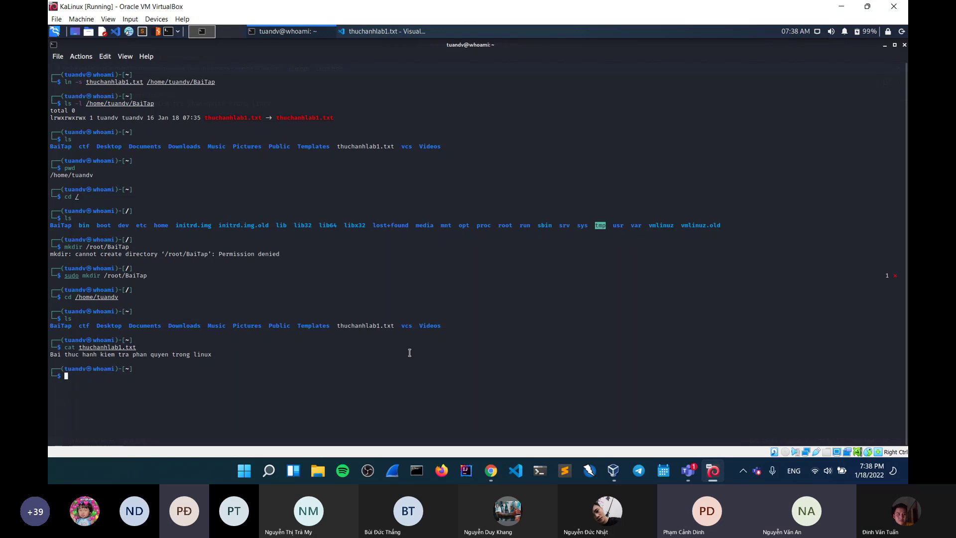
# Step: Go to the filesystem root with cd / and list its contents with ls
pyautogui.write('cd /')
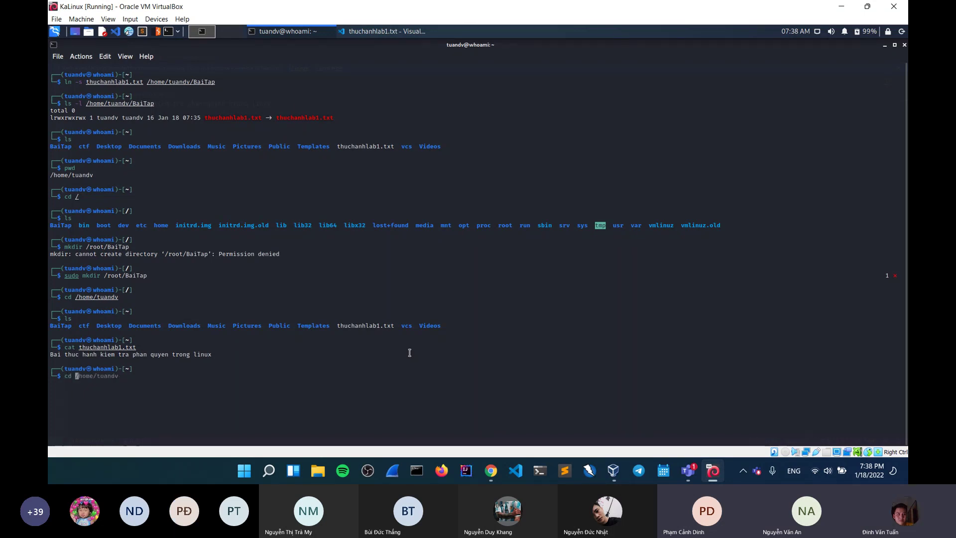
pyautogui.press('Return')
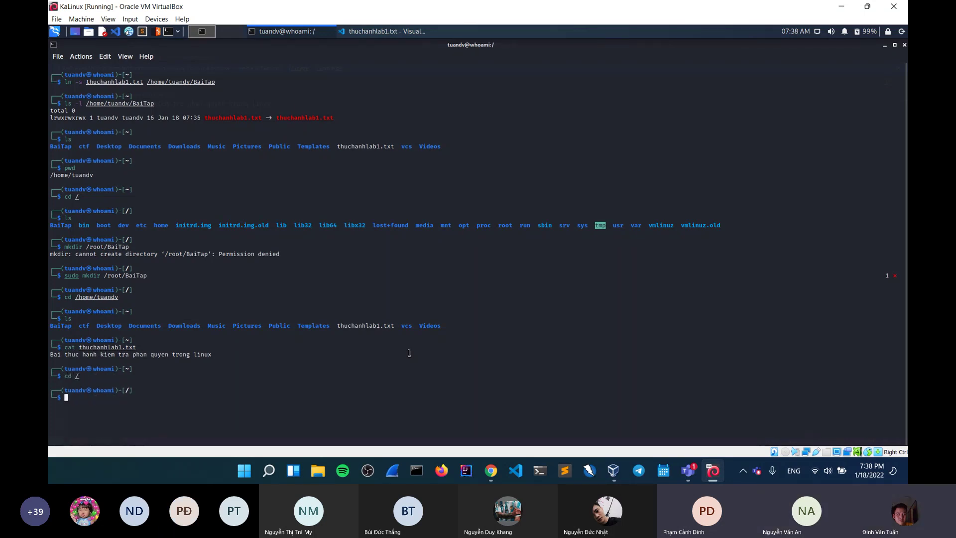
pyautogui.write('ls')
pyautogui.press('Return')
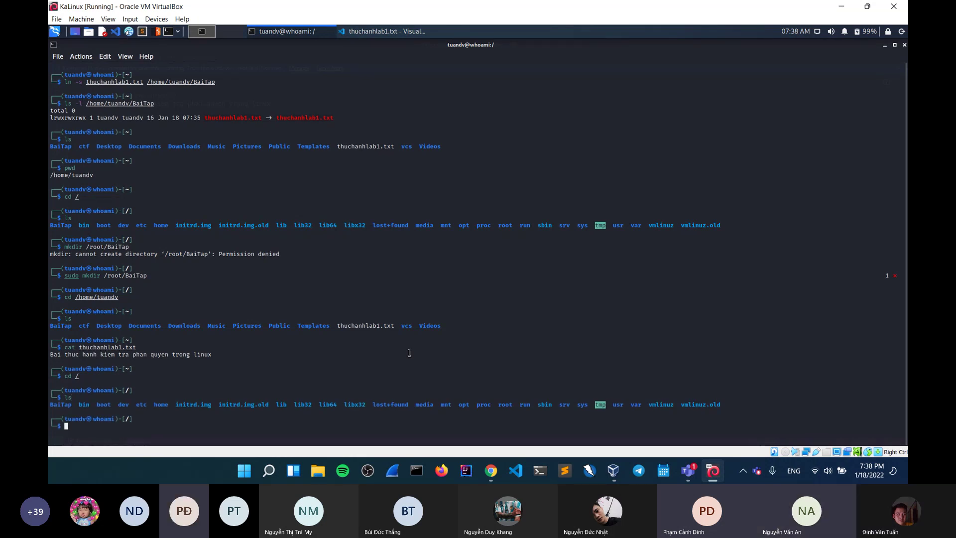
# Step: Start a touch /root/BaiTap command, retry it with sudo, then abandon it
pyautogui.write('touch /')
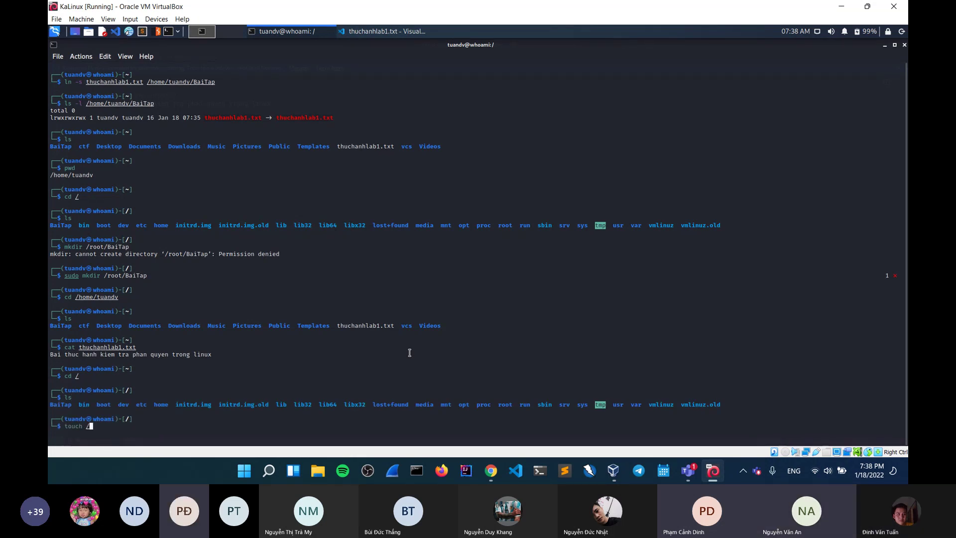
pyautogui.write('root/Bai')
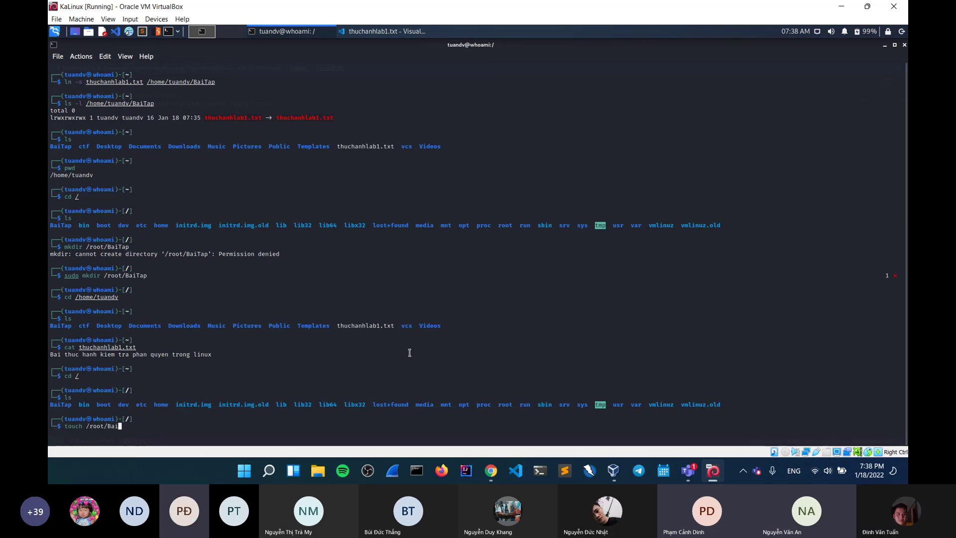
pyautogui.press('Tab')
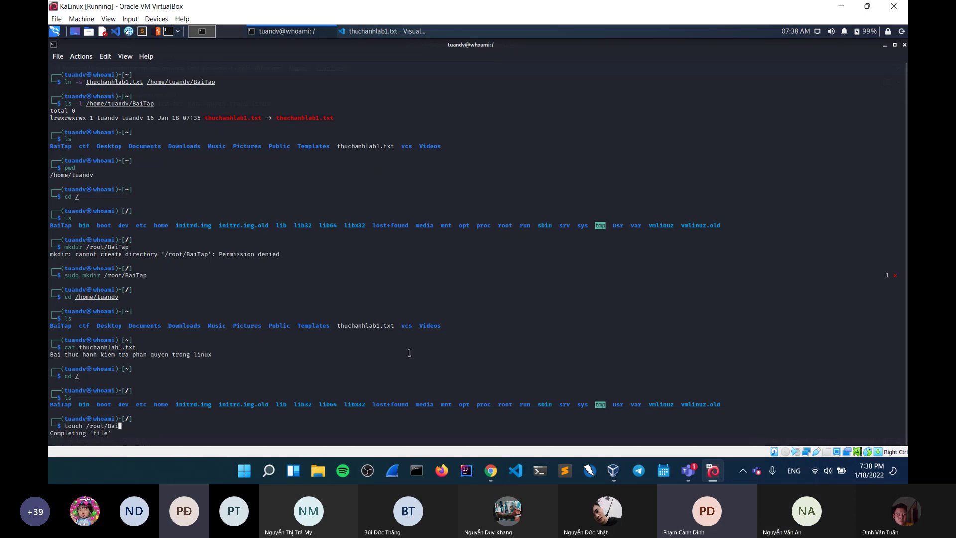
pyautogui.write('T')
pyautogui.press('BackSpace')
pyautogui.press('BackSpace')
pyautogui.press('BackSpace')
pyautogui.press('BackSpace')
pyautogui.press('BackSpace')
pyautogui.press('BackSpace')
pyautogui.press('BackSpace')
pyautogui.press('BackSpace')
pyautogui.press('BackSpace')
pyautogui.press('BackSpace')
pyautogui.press('BackSpace')
pyautogui.press('BackSpace')
pyautogui.press('BackSpace')
pyautogui.press('BackSpace')
pyautogui.press('BackSpace')
pyautogui.press('BackSpace')
pyautogui.write('sudo ')
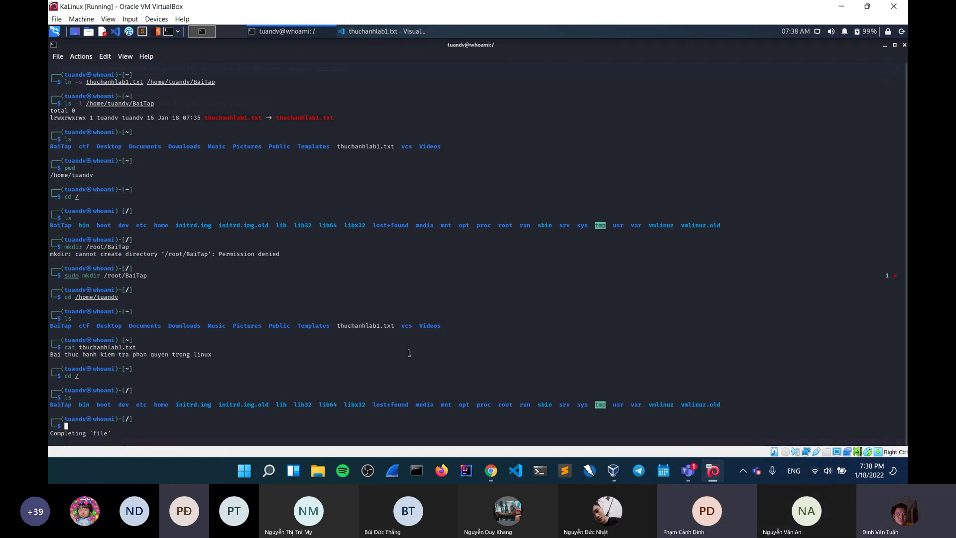
pyautogui.write('touch /Bai')
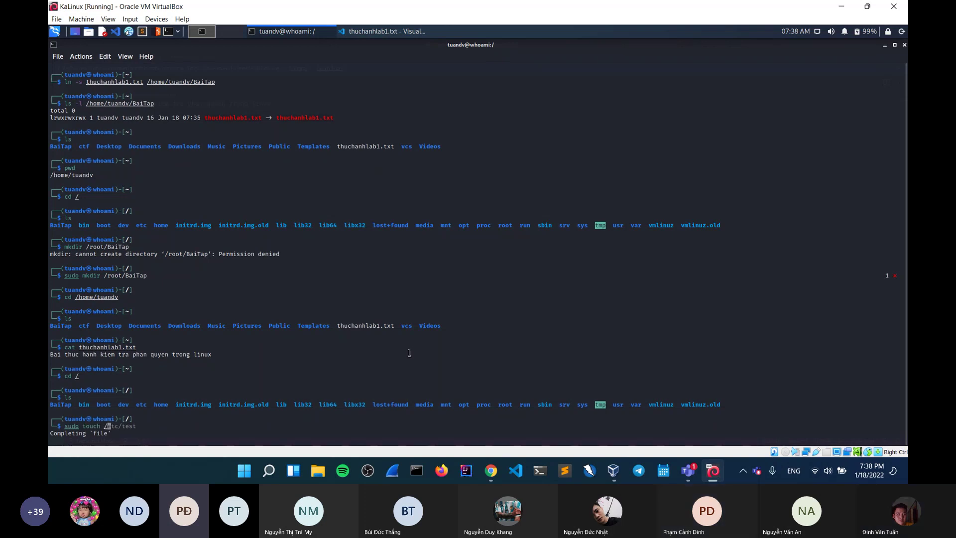
pyautogui.press('BackSpace')
pyautogui.press('BackSpace')
pyautogui.press('BackSpace')
pyautogui.write('root')
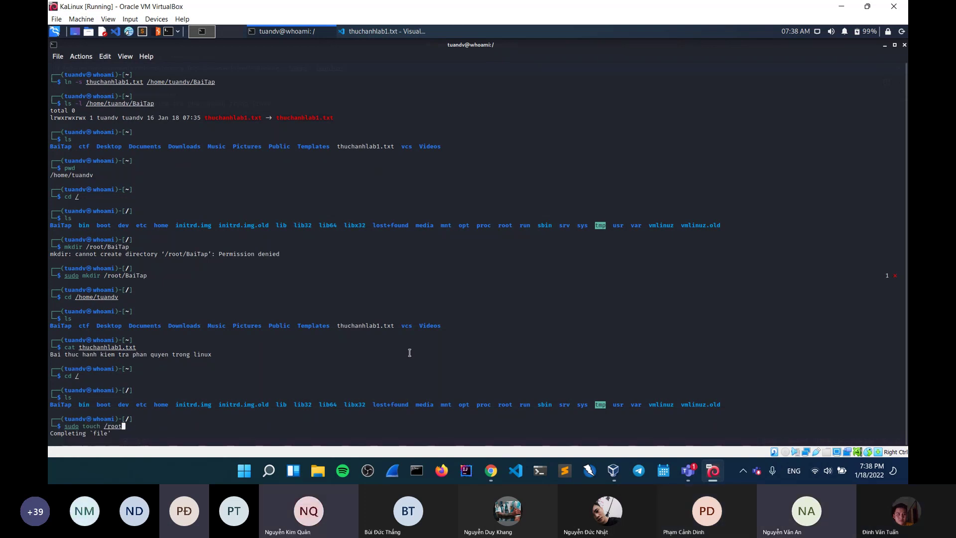
pyautogui.write('/')
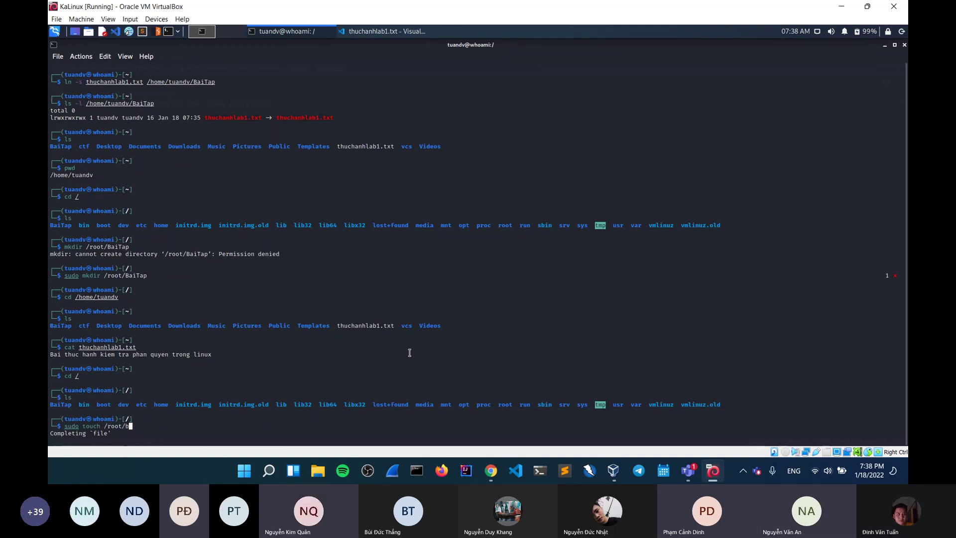
pyautogui.write('BaiTa')
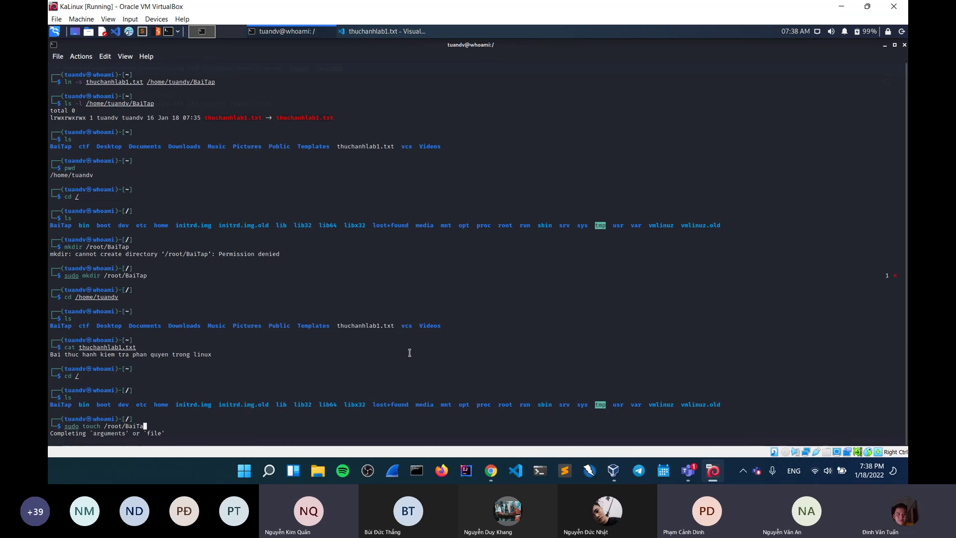
pyautogui.press('BackSpace')
pyautogui.press('BackSpace')
pyautogui.press('BackSpace')
pyautogui.press('BackSpace')
pyautogui.press('BackSpace')
pyautogui.press('BackSpace')
pyautogui.press('BackSpace')
pyautogui.press('BackSpace')
pyautogui.press('BackSpace')
pyautogui.press('BackSpace')
pyautogui.press('BackSpace')
pyautogui.press('BackSpace')
pyautogui.press('BackSpace')
pyautogui.press('BackSpace')
pyautogui.press('BackSpace')
pyautogui.press('BackSpace')
pyautogui.press('BackSpace')
pyautogui.press('BackSpace')
pyautogui.press('BackSpace')
pyautogui.press('BackSpace')
pyautogui.press('BackSpace')
pyautogui.press('BackSpace')
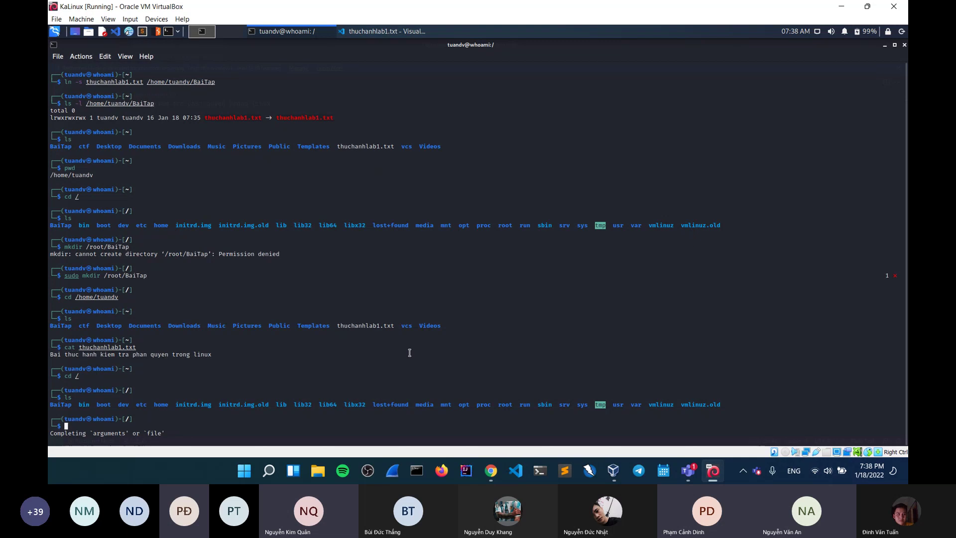
# Step: Run cd root twice, showing 'permission denied: root' for the regular user
pyautogui.write('cd root')
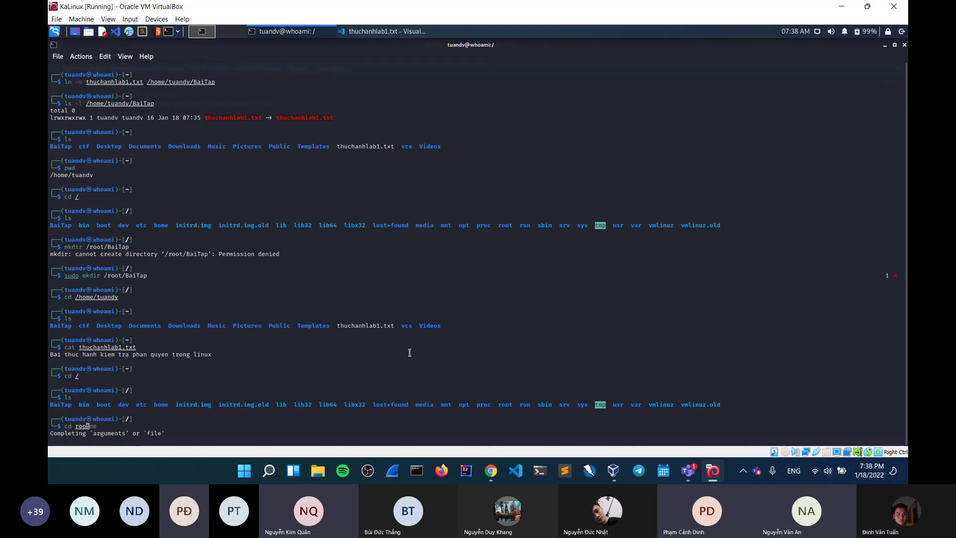
pyautogui.press('Return')
pyautogui.write('cd root')
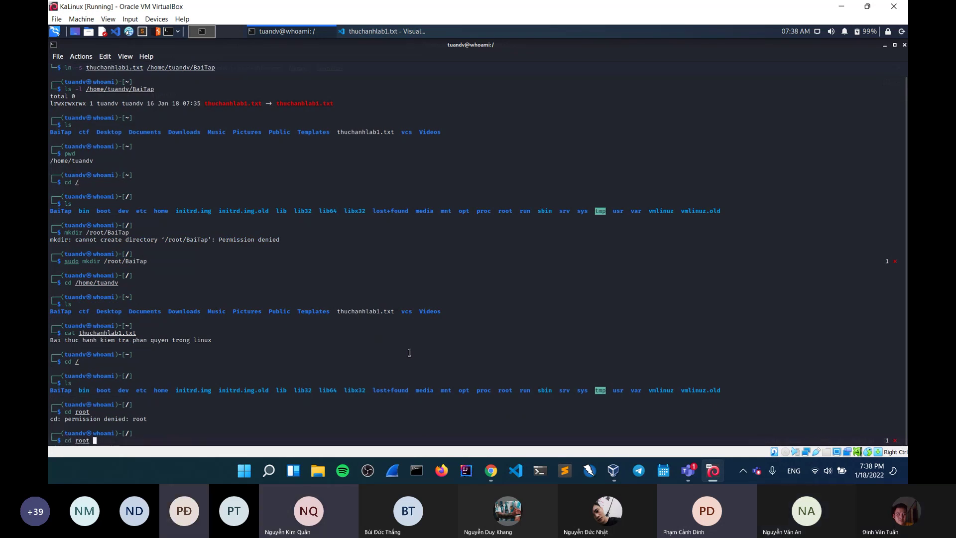
pyautogui.press('Return')
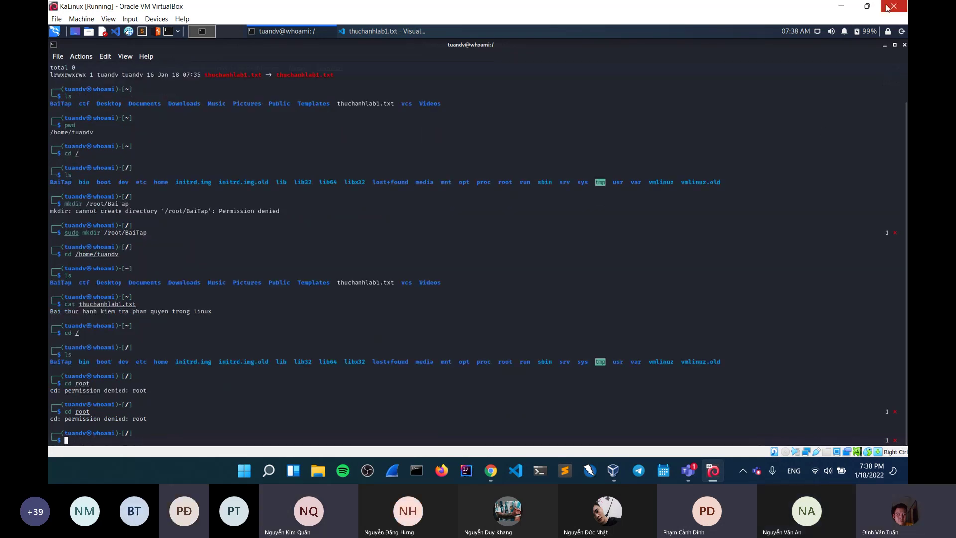
pyautogui.moveTo(687, 473)
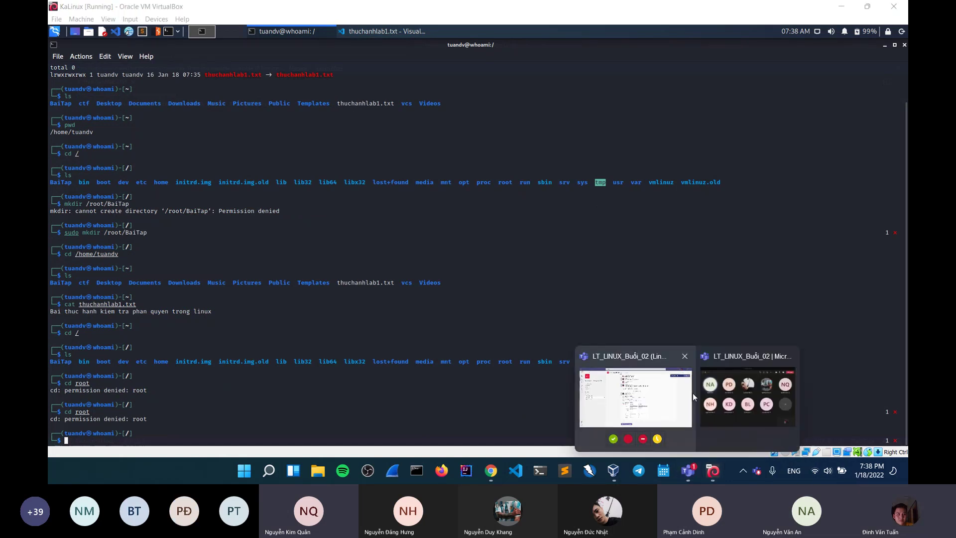
pyautogui.click(692, 393)
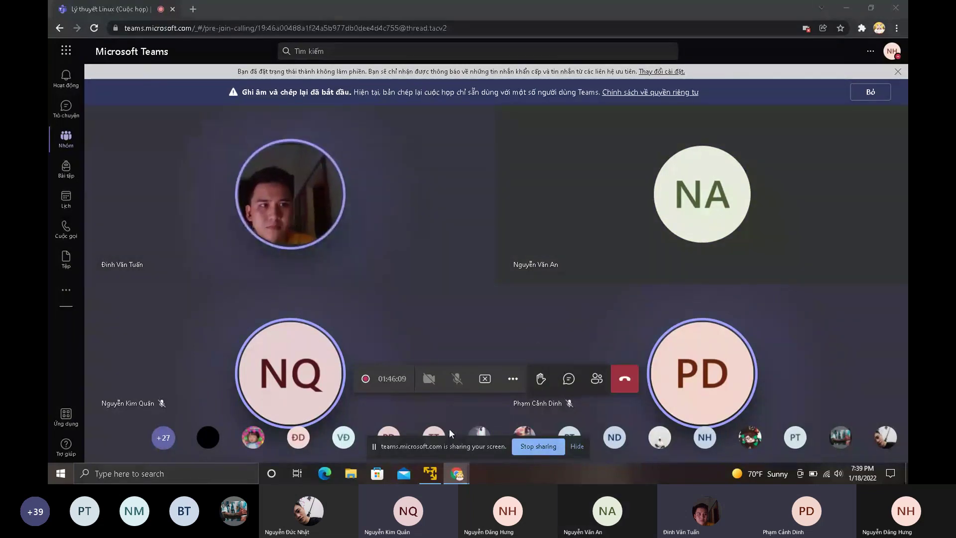
# Step: Switch to the VMware Kali machine showing the baithuchanh symlink terminal
pyautogui.click(430, 473)
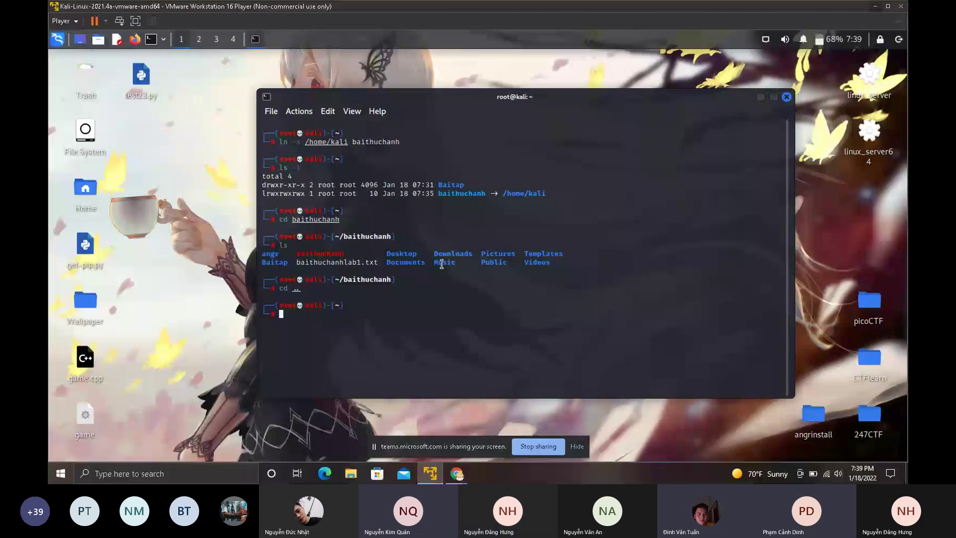
# Step: Lower and mute the computer's sound, return to the Kali terminal, and run pwd
pyautogui.press('XF86AudioLowerVolume')
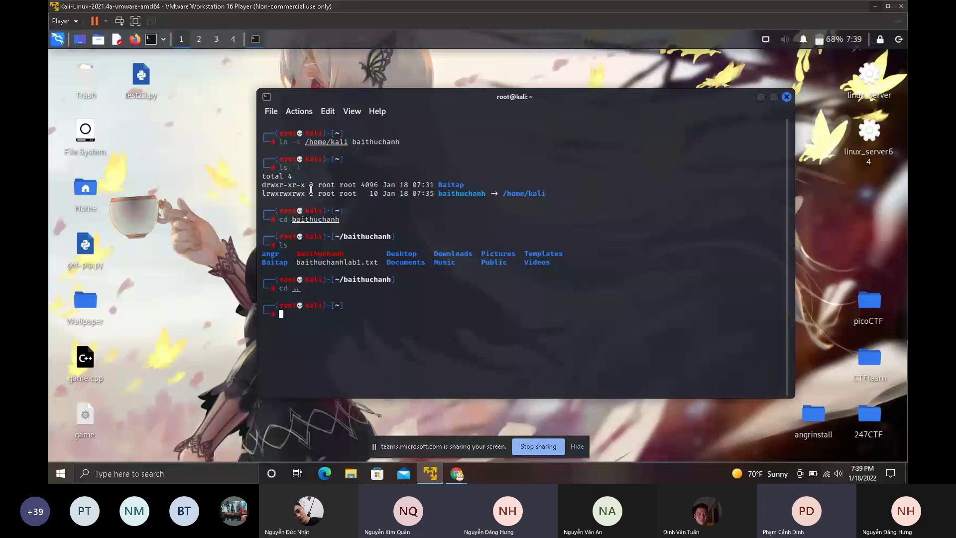
pyautogui.click(439, 477)
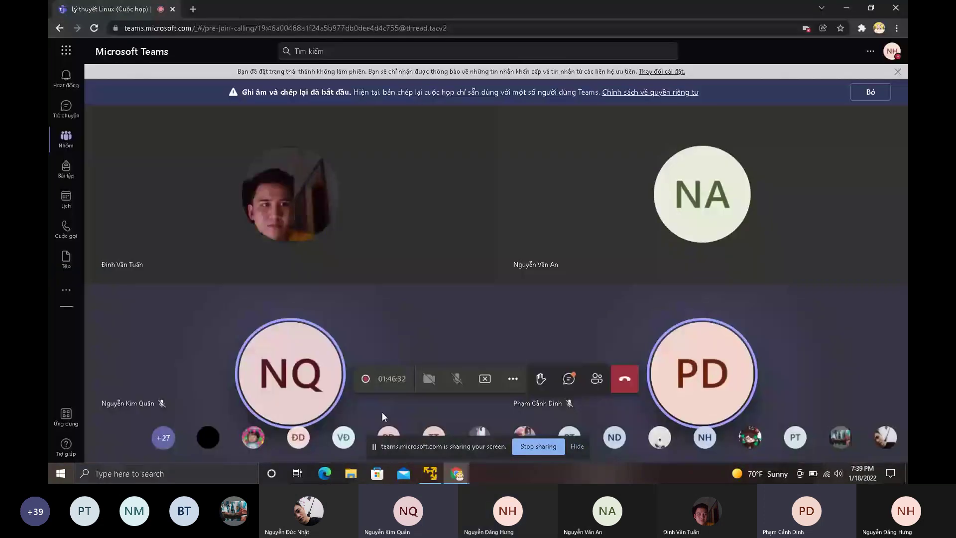
pyautogui.press('XF86AudioMute')
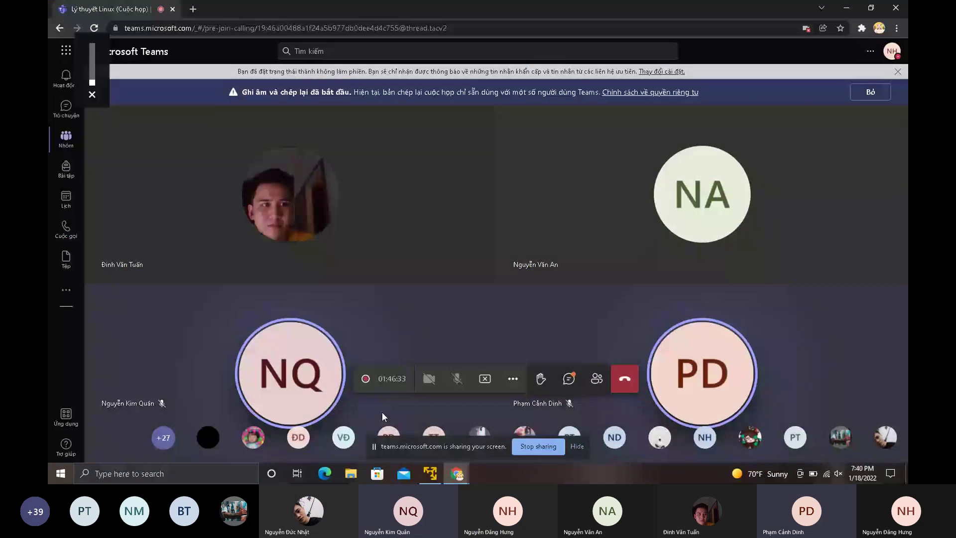
pyautogui.click(429, 474)
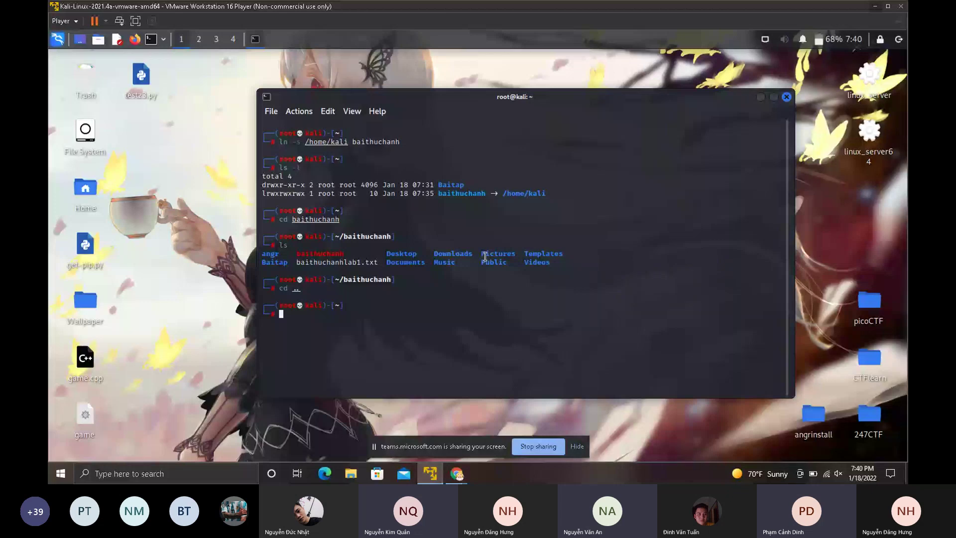
pyautogui.write('pwd')
pyautogui.press('Return')
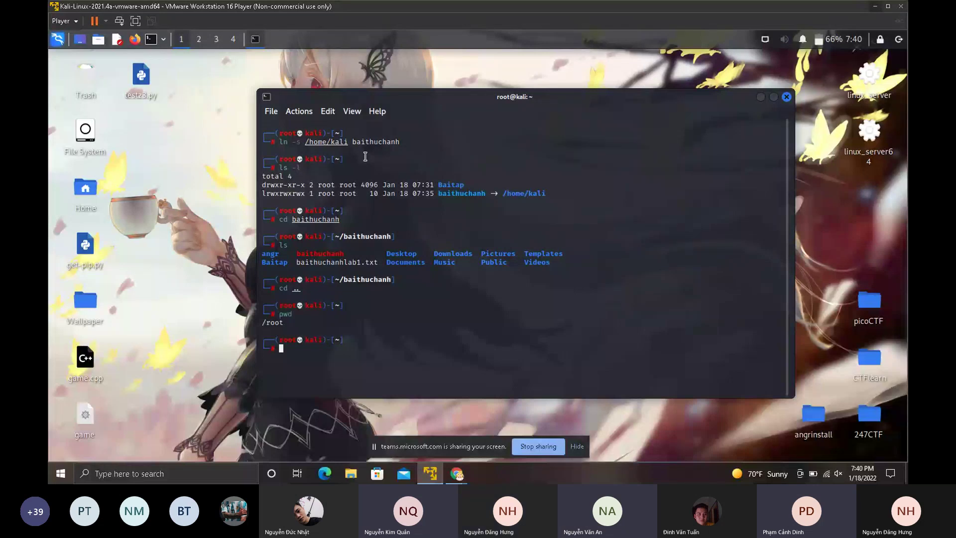
# Step: List /root with ls, then run bare ln, which fails with 'missing file operand'
pyautogui.write('ls')
pyautogui.press('Return')
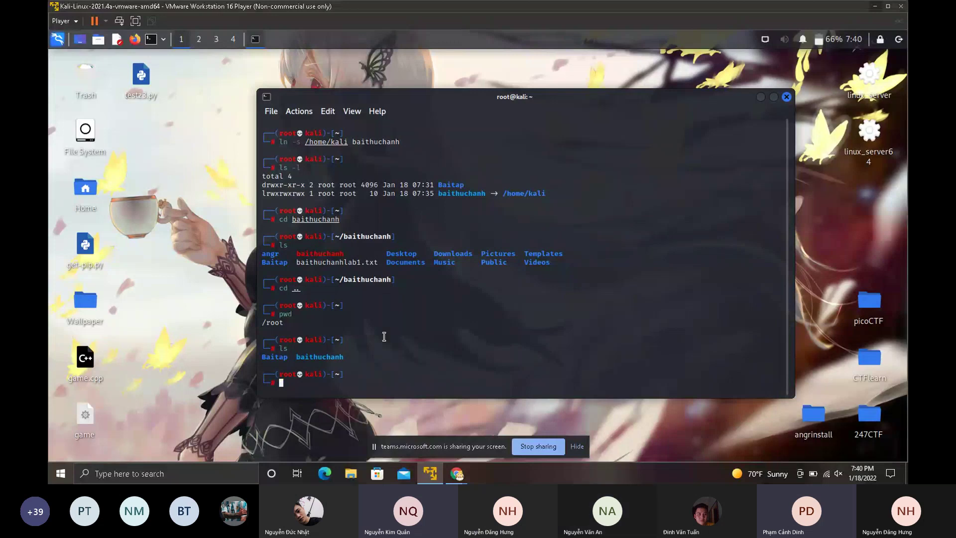
pyautogui.write('ln -s')
pyautogui.press('Return')
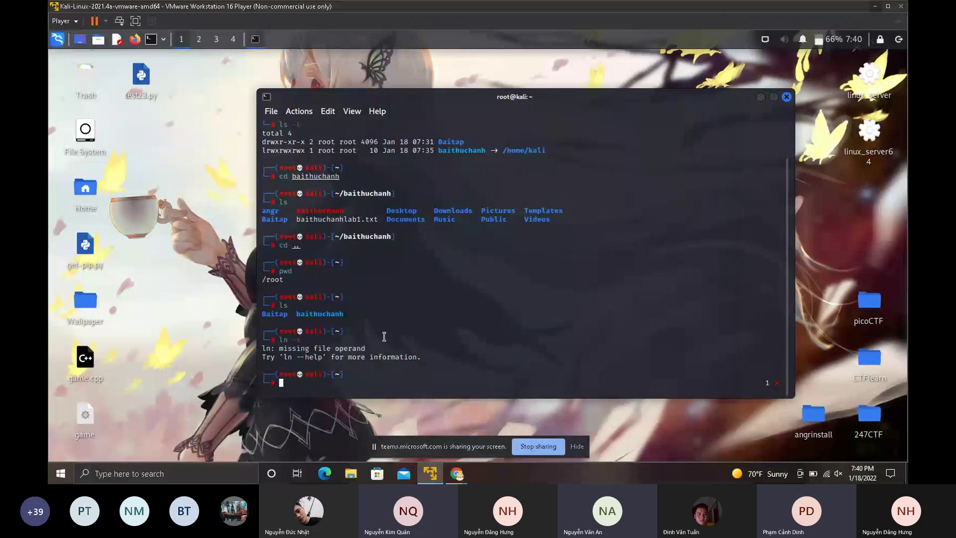
# Step: Run ls -l to show baithuchanh as a symlink to /home/kali
pyautogui.write('ln')
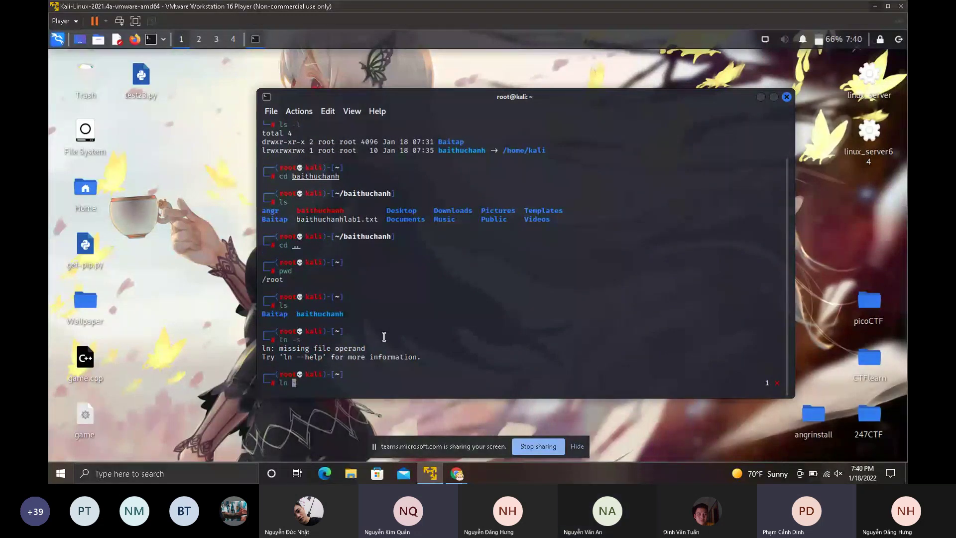
pyautogui.press('BackSpace')
pyautogui.press('BackSpace')
pyautogui.write('s -l')
pyautogui.press('Return')
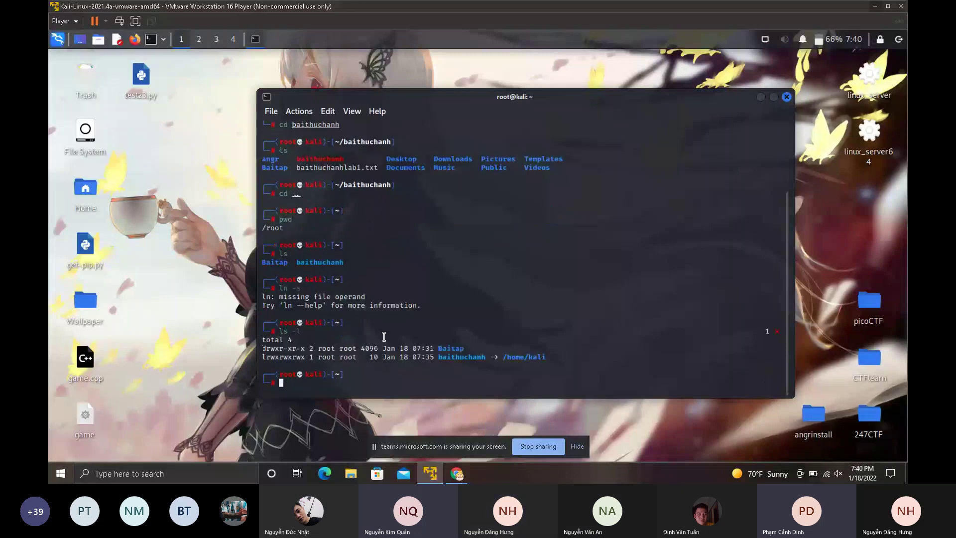